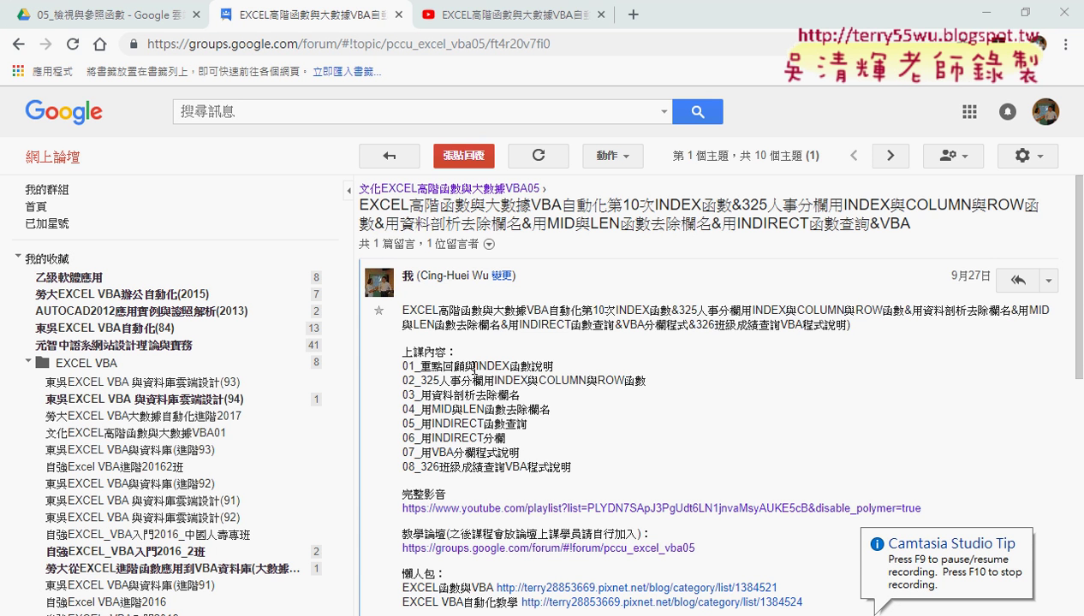
Highlight the INDEX函數 and personnel-splitting topics in the lesson outline
{"action": "left_click_drag", "start_coordinate": [475, 367], "coordinate": [532, 366]}
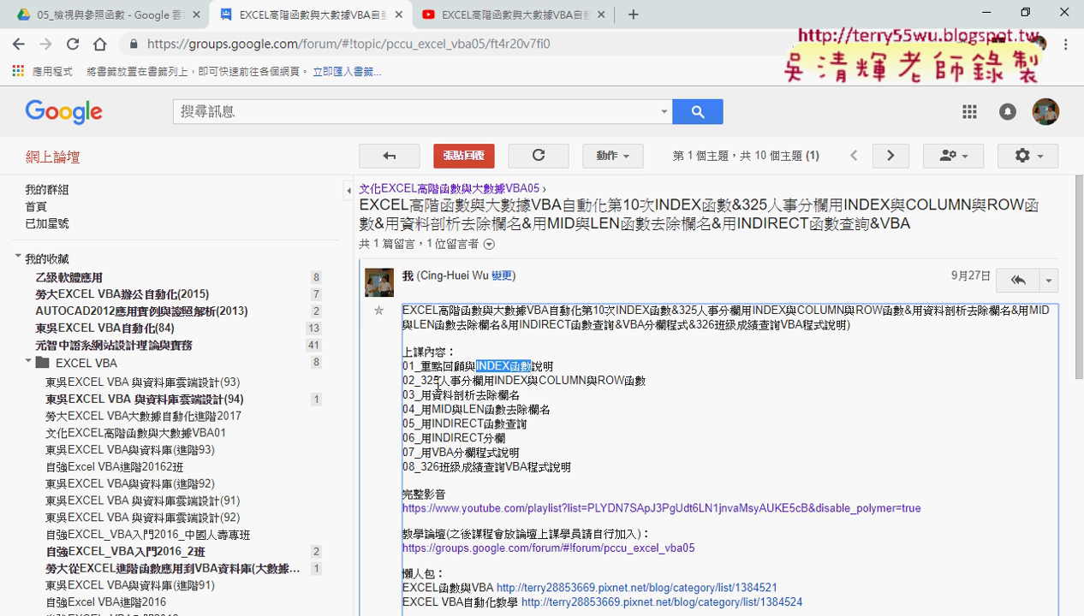
{"action": "left_click_drag", "start_coordinate": [421, 380], "coordinate": [482, 381]}
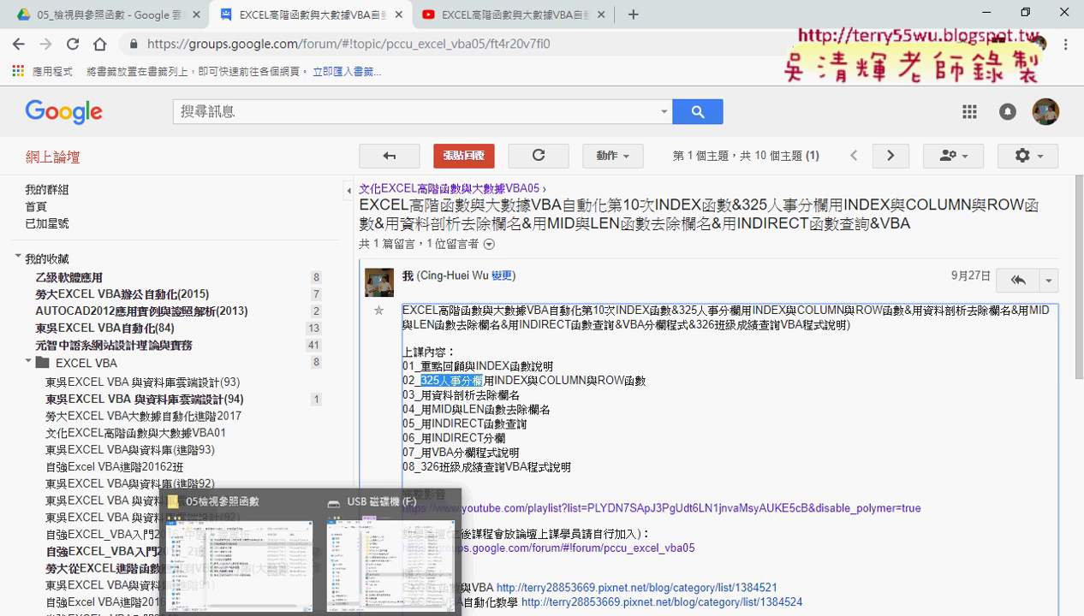
Open the 325人事資料分欄 workbook from the 05檢視參照函數 folder and enable its content
{"action": "left_click", "coordinate": [239, 560]}
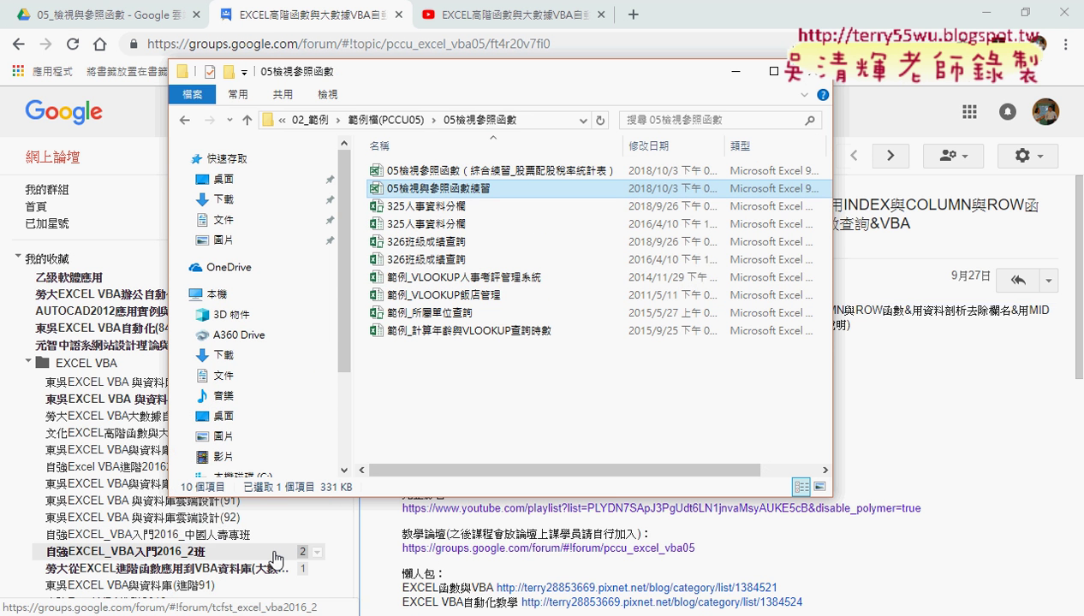
{"action": "double_click", "coordinate": [432, 206]}
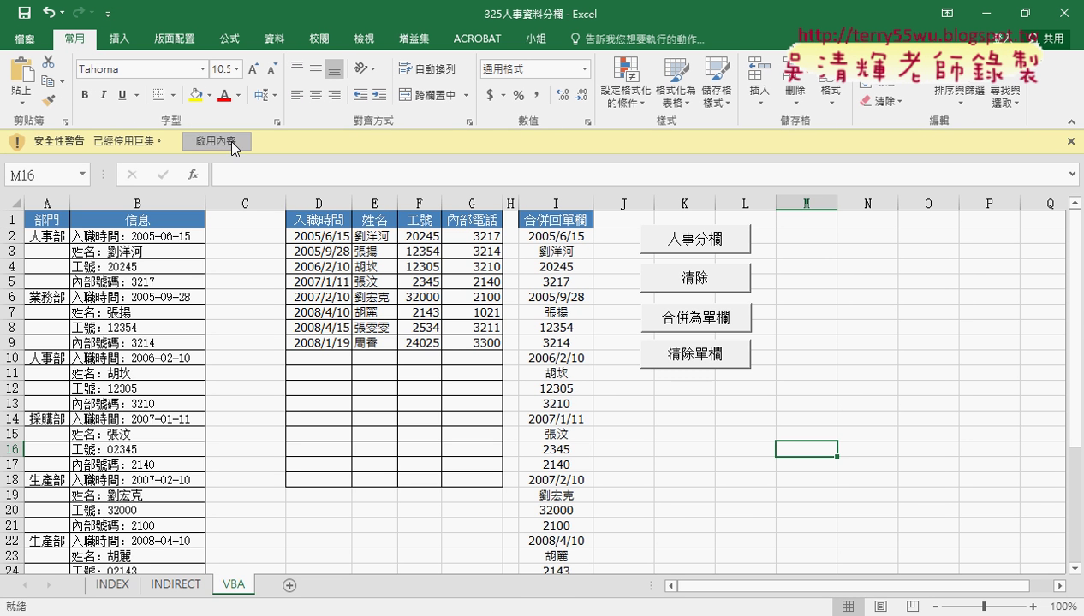
{"action": "left_click", "coordinate": [217, 140]}
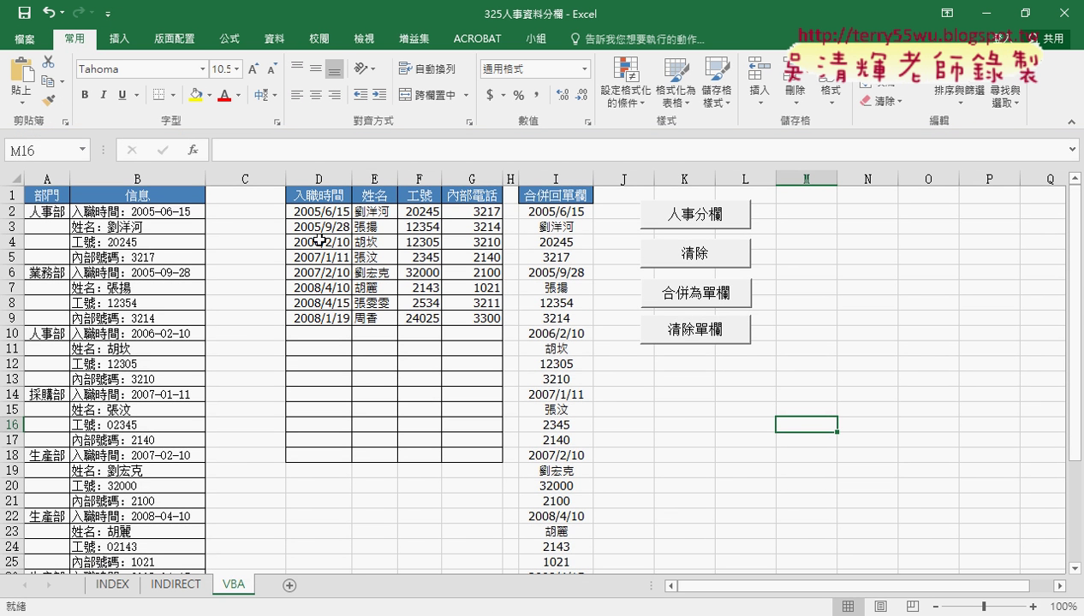
Inspect the raw records and the D2:G10 split table, browse the INDIRECT and VBA sheets, and return to INDEX
{"action": "left_click", "coordinate": [151, 179]}
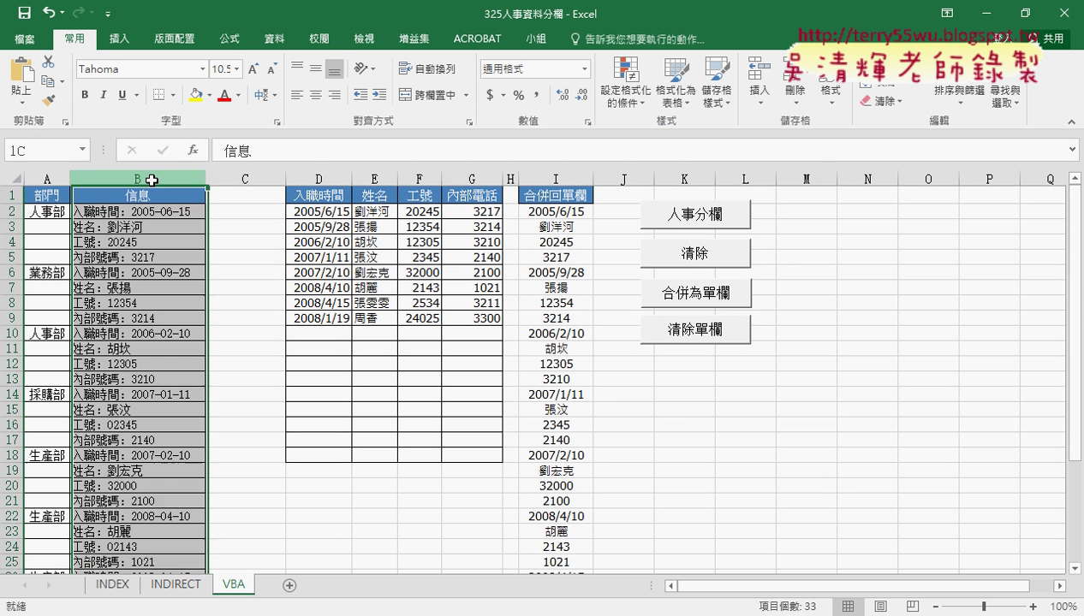
{"action": "left_click_drag", "start_coordinate": [295, 214], "coordinate": [467, 327]}
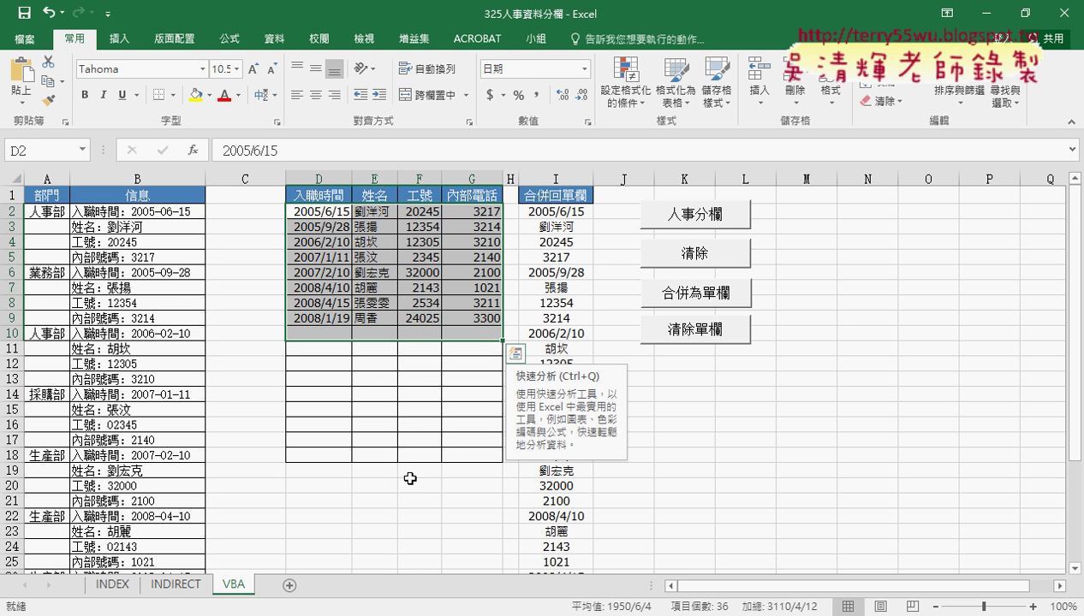
{"action": "left_click", "coordinate": [123, 589]}
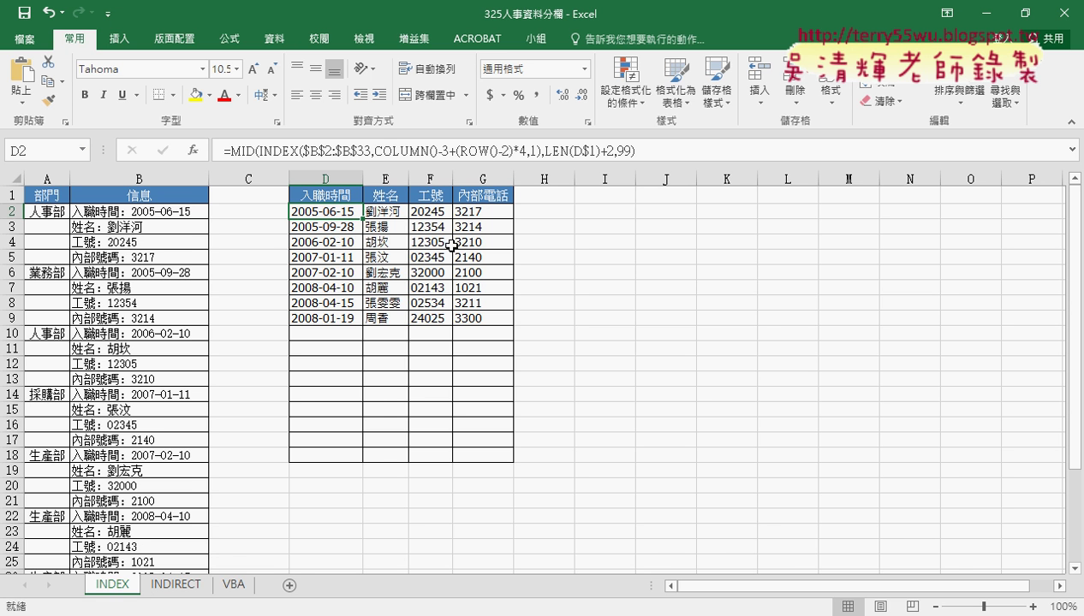
{"action": "left_click", "coordinate": [176, 585]}
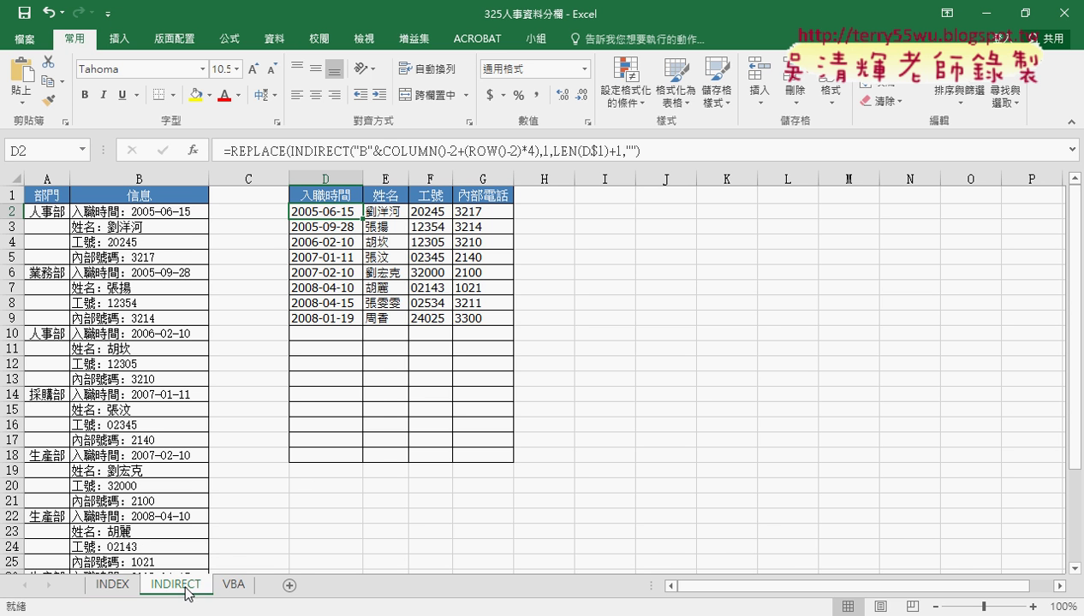
{"action": "left_click", "coordinate": [232, 589]}
{"action": "left_click", "coordinate": [107, 587]}
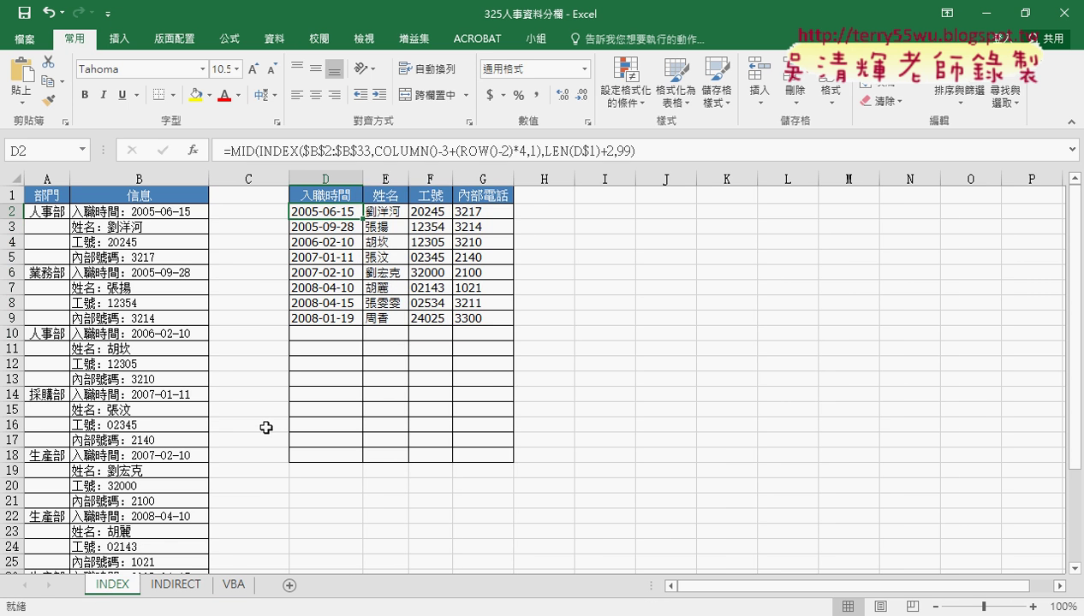
{"action": "left_click", "coordinate": [451, 467]}
{"action": "left_click", "coordinate": [323, 216]}
{"action": "mouse_move", "coordinate": [74, 221]}
{"action": "left_mouse_down"}
{"action": "mouse_move", "coordinate": [155, 227]}
{"action": "mouse_move", "coordinate": [279, 211]}
{"action": "left_mouse_up"}
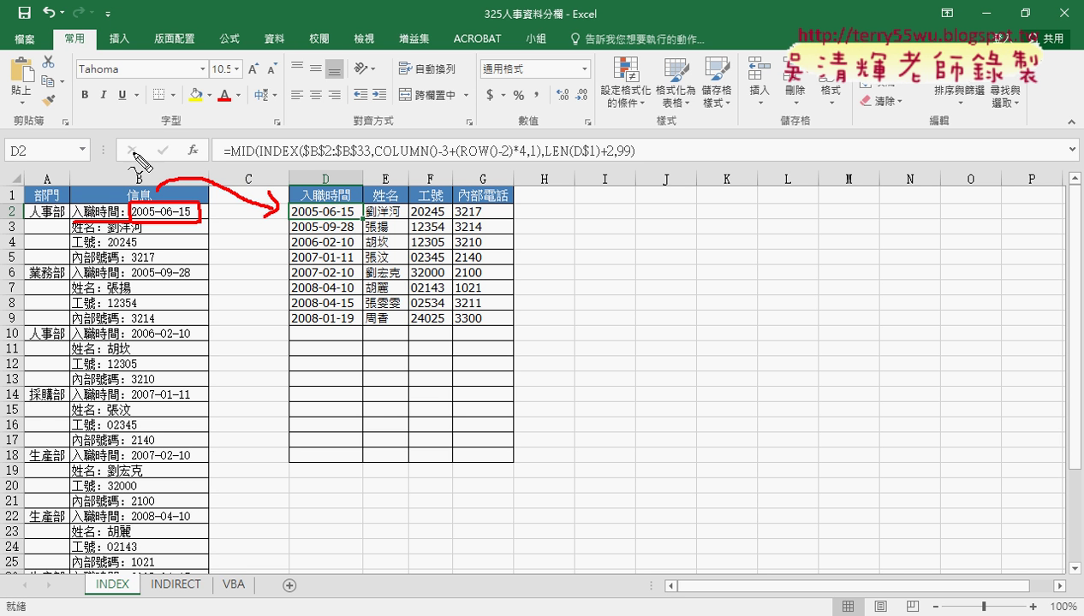
{"action": "left_click_drag", "start_coordinate": [146, 99], "coordinate": [145, 141]}
{"action": "left_click_drag", "start_coordinate": [268, 108], "coordinate": [339, 124]}
{"action": "mouse_move", "coordinate": [411, 90]}
{"action": "left_mouse_down"}
{"action": "mouse_move", "coordinate": [421, 109]}
{"action": "mouse_move", "coordinate": [406, 161]}
{"action": "left_mouse_up"}
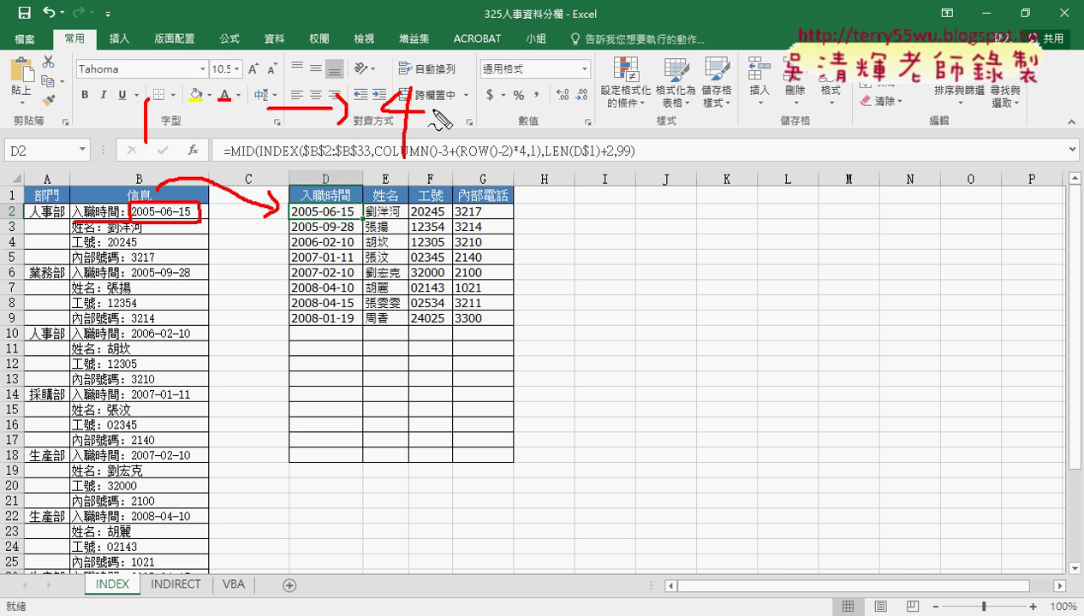
{"action": "mouse_move", "coordinate": [462, 108]}
{"action": "left_mouse_down"}
{"action": "mouse_move", "coordinate": [524, 108]}
{"action": "mouse_move", "coordinate": [518, 128]}
{"action": "left_mouse_up"}
{"action": "left_click_drag", "start_coordinate": [616, 97], "coordinate": [613, 142]}
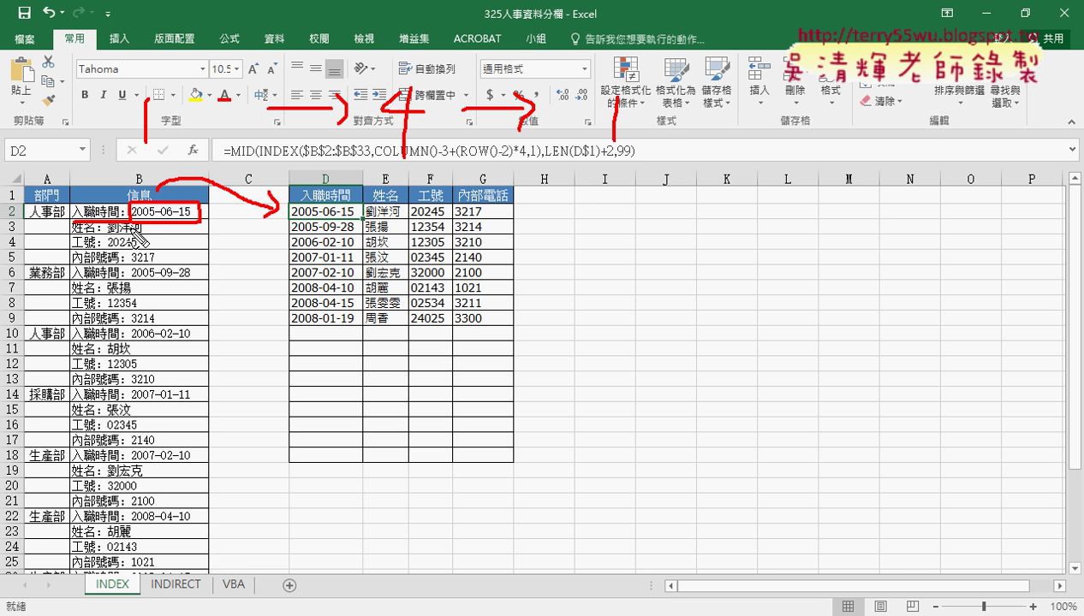
{"action": "mouse_move", "coordinate": [364, 220]}
{"action": "left_mouse_down"}
{"action": "mouse_move", "coordinate": [293, 220]}
{"action": "mouse_move", "coordinate": [363, 224]}
{"action": "left_mouse_up"}
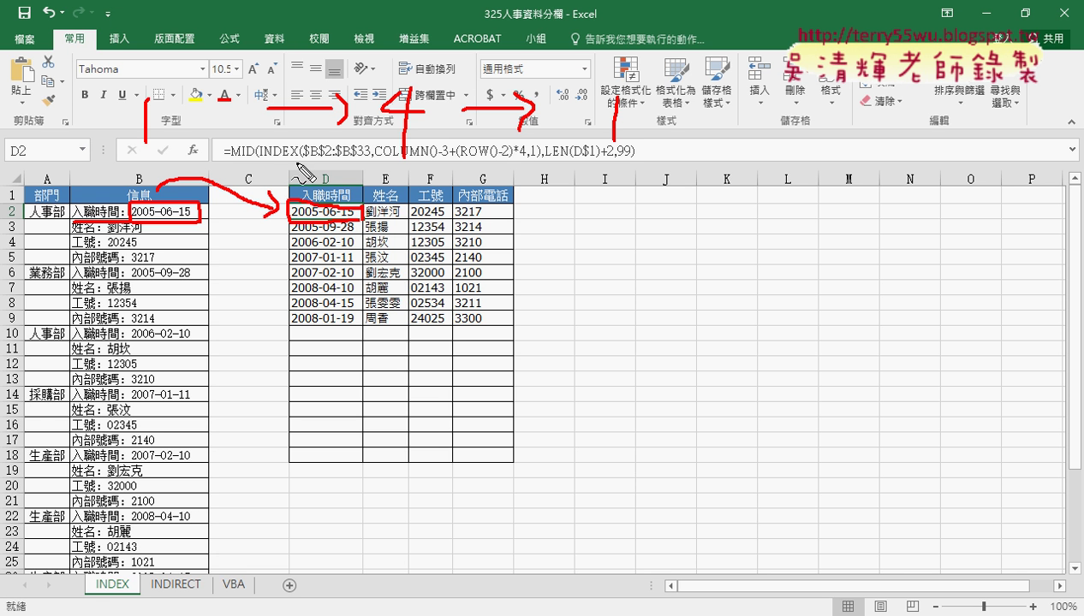
{"action": "left_click_drag", "start_coordinate": [300, 161], "coordinate": [258, 161]}
{"action": "left_click_drag", "start_coordinate": [269, 208], "coordinate": [275, 212]}
{"action": "key", "text": "Escape"}
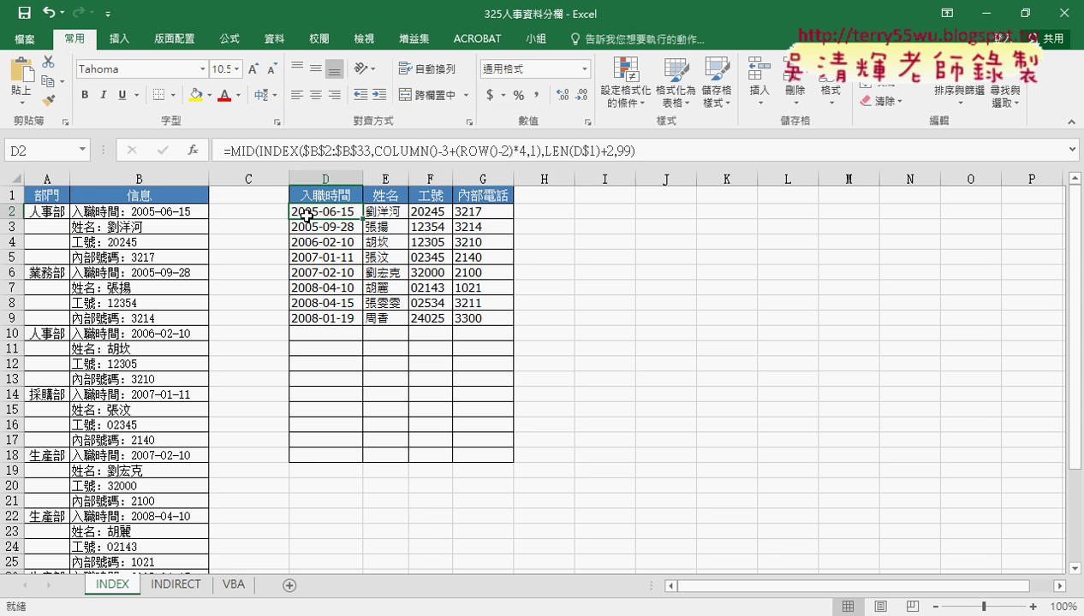
{"action": "left_click", "coordinate": [281, 152]}
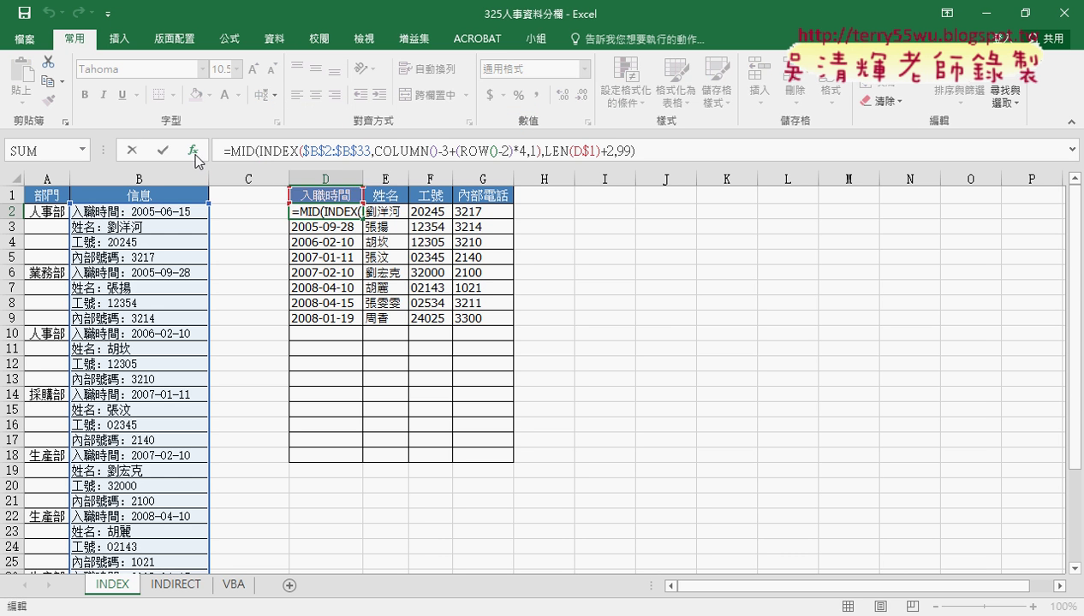
{"action": "left_click", "coordinate": [194, 151]}
{"action": "left_click", "coordinate": [549, 349]}
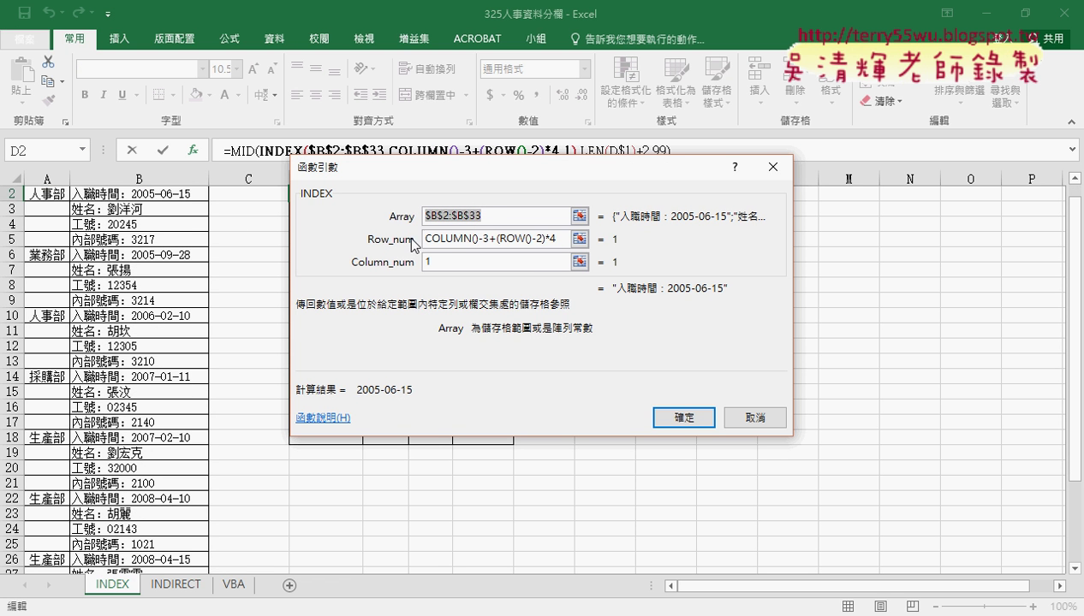
{"action": "left_click_drag", "start_coordinate": [565, 244], "coordinate": [408, 246]}
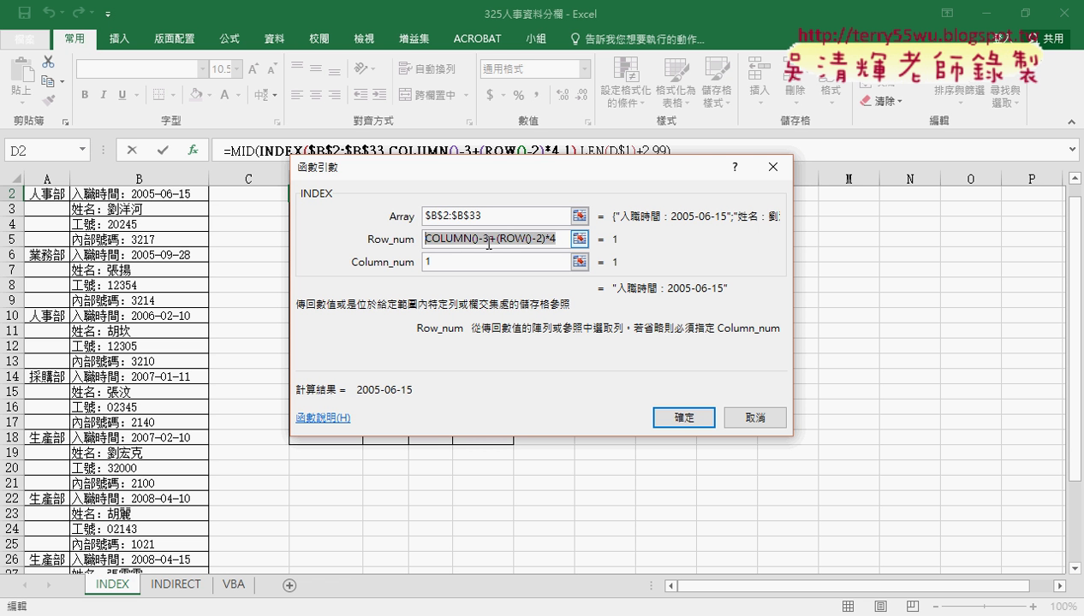
{"action": "left_click", "coordinate": [675, 419]}
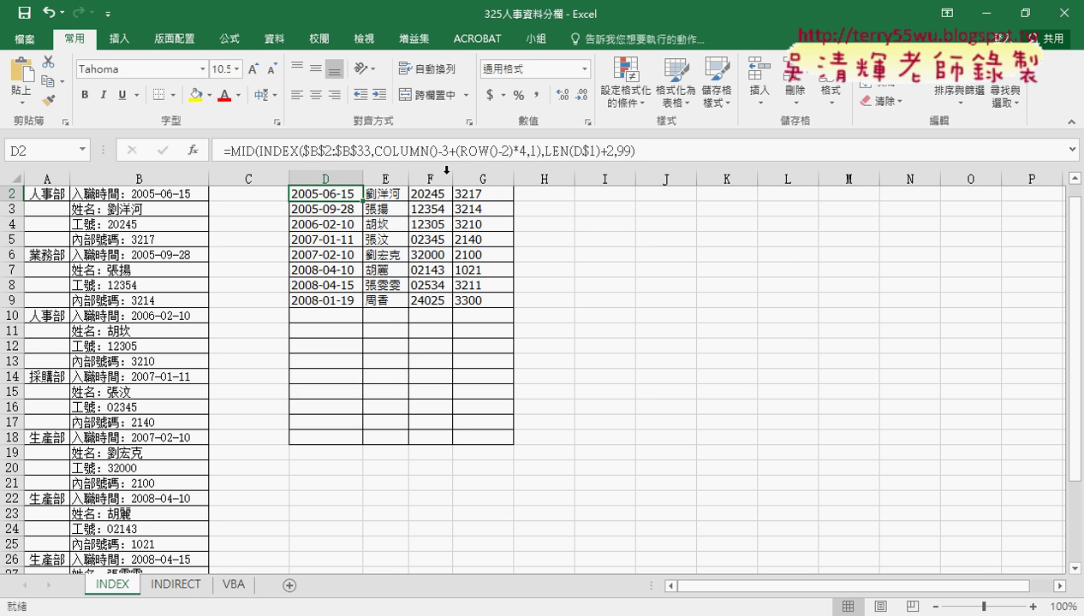
{"action": "left_click", "coordinate": [244, 151]}
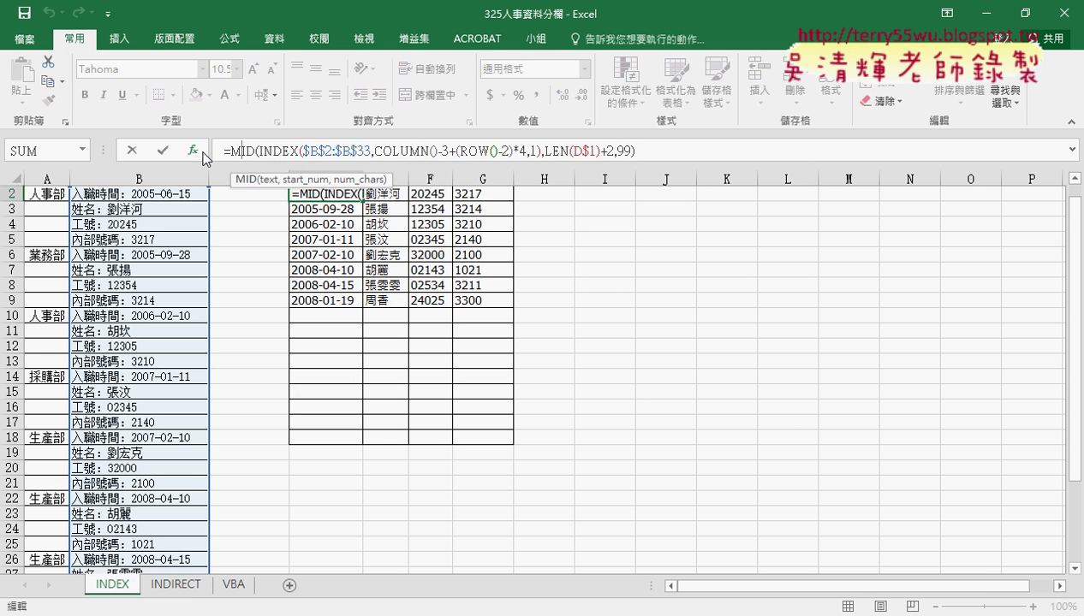
{"action": "left_click", "coordinate": [195, 150]}
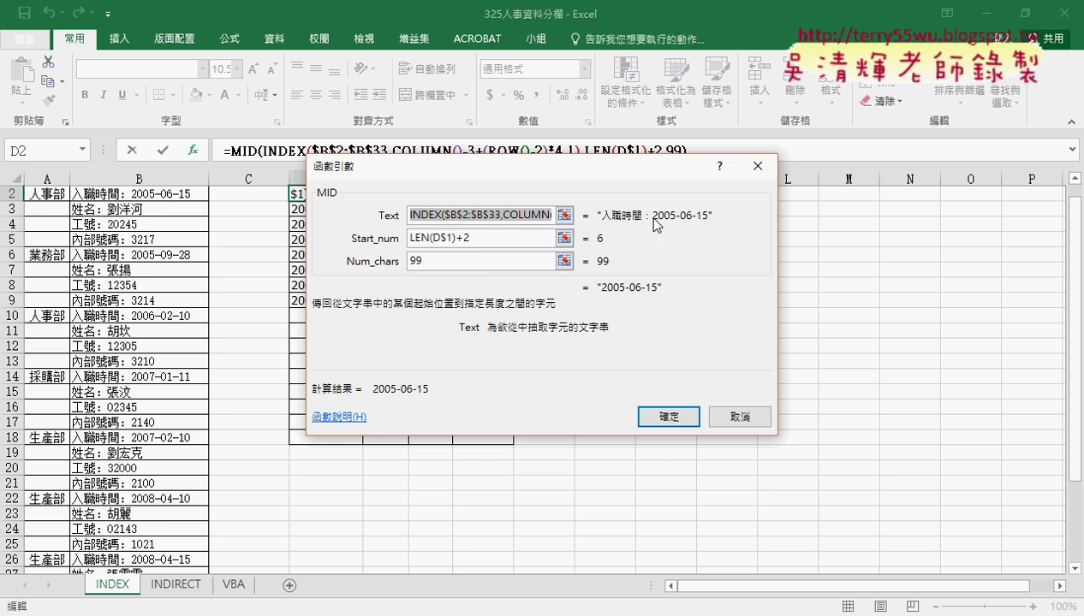
{"action": "left_click", "coordinate": [474, 244]}
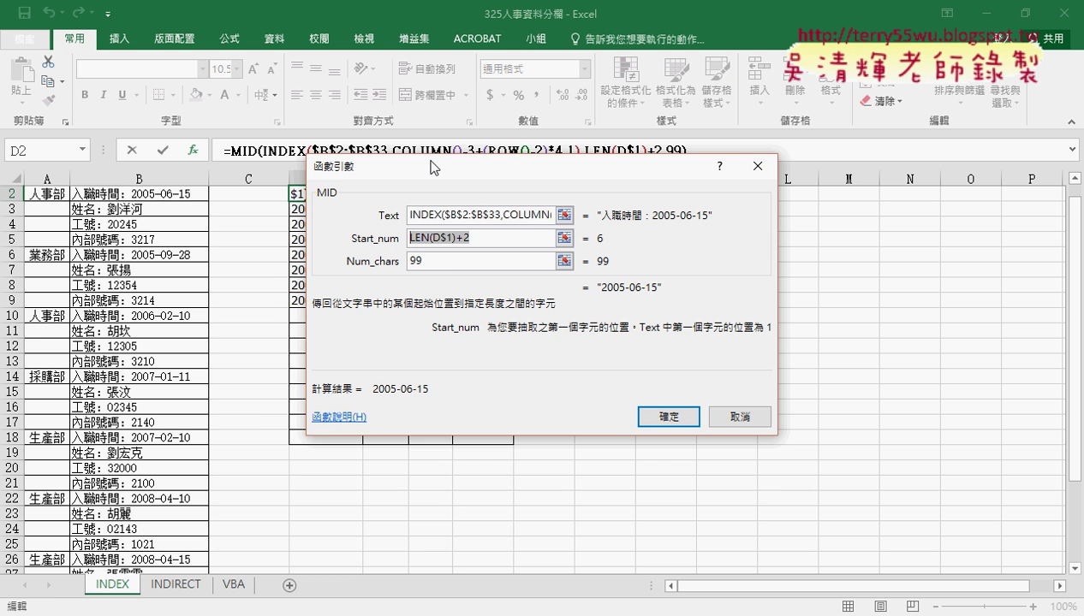
{"action": "left_click_drag", "start_coordinate": [429, 166], "coordinate": [397, 319]}
{"action": "scroll", "coordinate": [1035, 261], "scroll_direction": "up", "scroll_amount": 1}
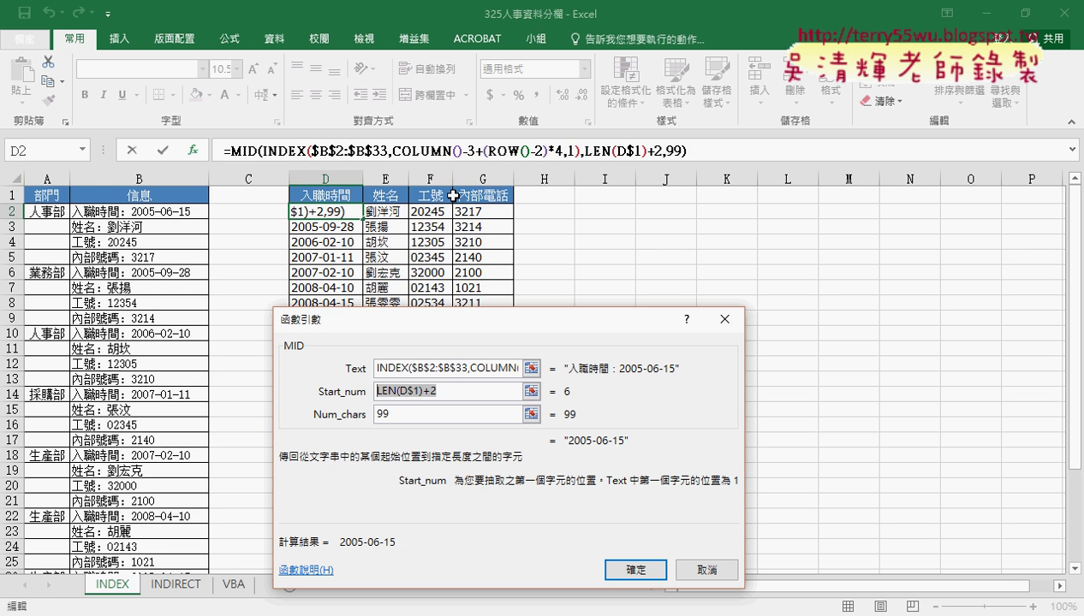
{"action": "key", "text": "Right"}
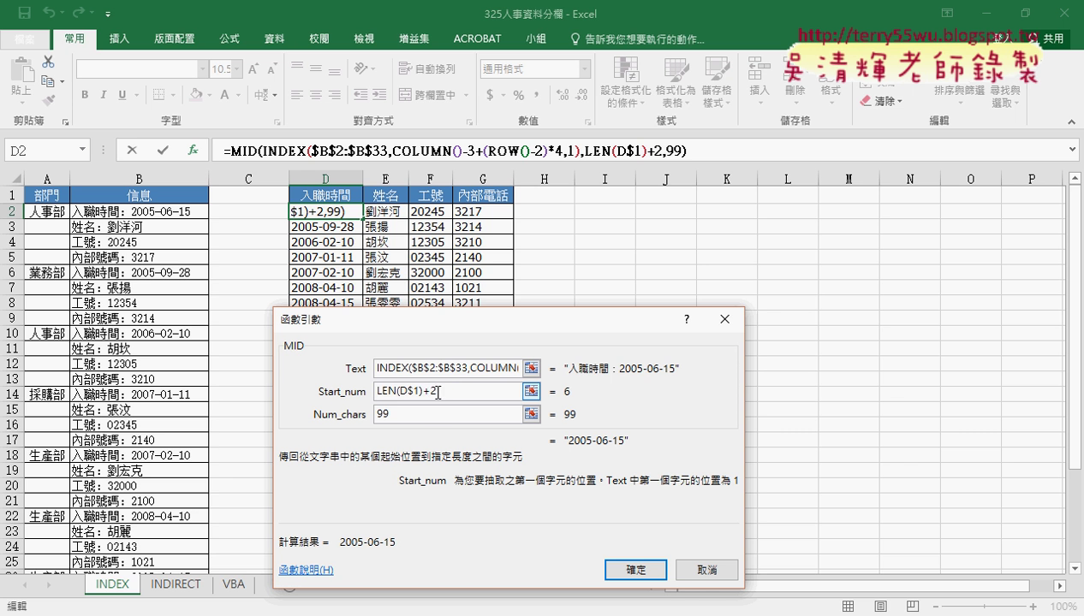
{"action": "key", "text": "shift+Left"}
{"action": "key", "text": "shift+Left"}
{"action": "key", "text": "Tab"}
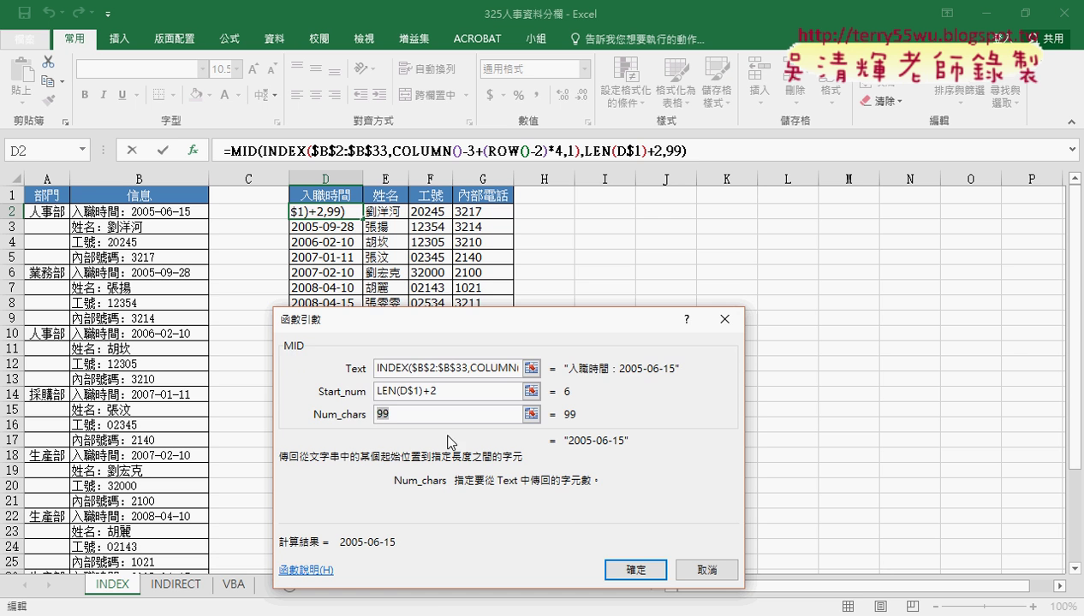
{"action": "left_click", "coordinate": [635, 569]}
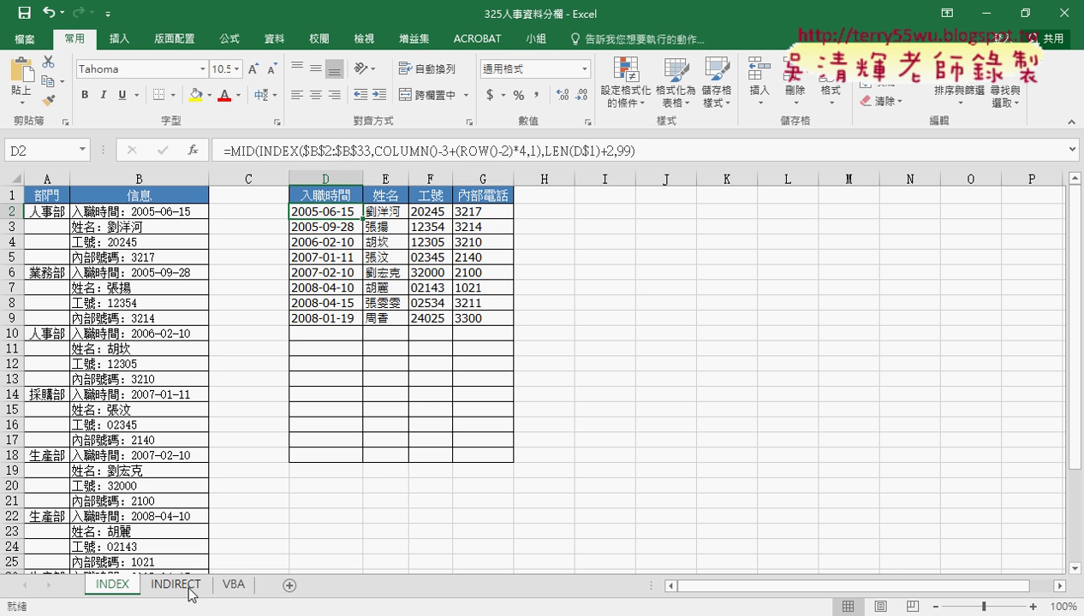
On the INDIRECT sheet, open D2's REPLACE arguments and review New_text and Start_num
{"action": "left_click", "coordinate": [187, 586]}
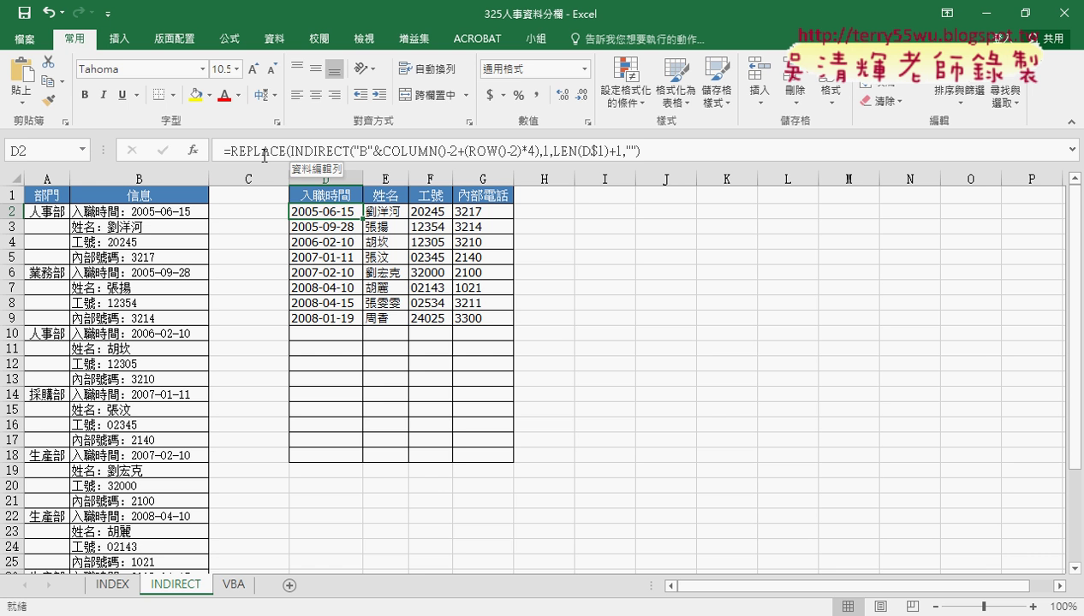
{"action": "left_click", "coordinate": [265, 155]}
{"action": "left_click", "coordinate": [193, 150]}
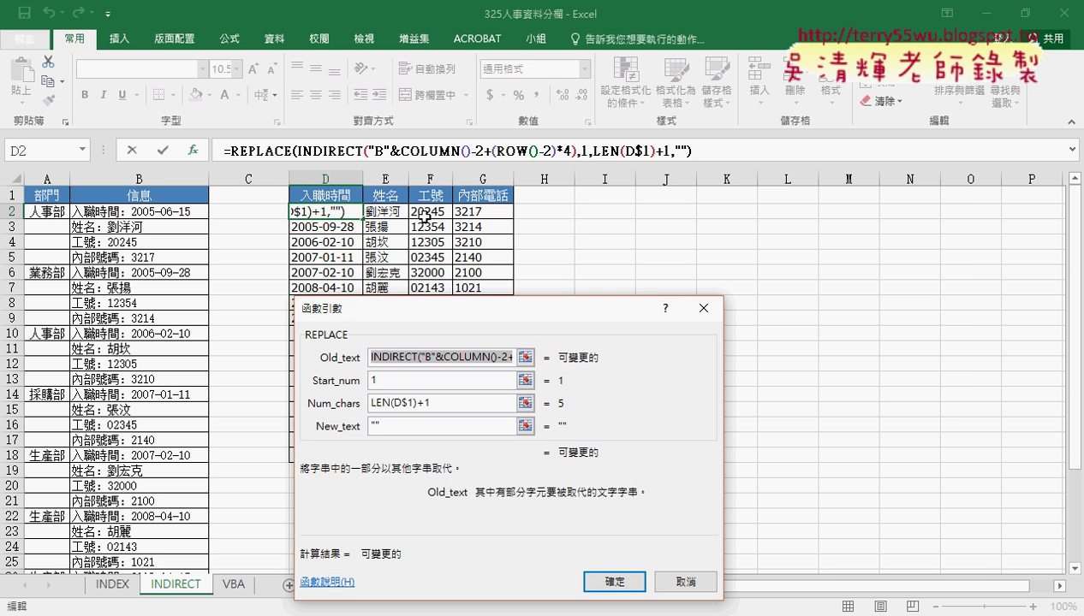
{"action": "left_click_drag", "start_coordinate": [430, 310], "coordinate": [665, 125]}
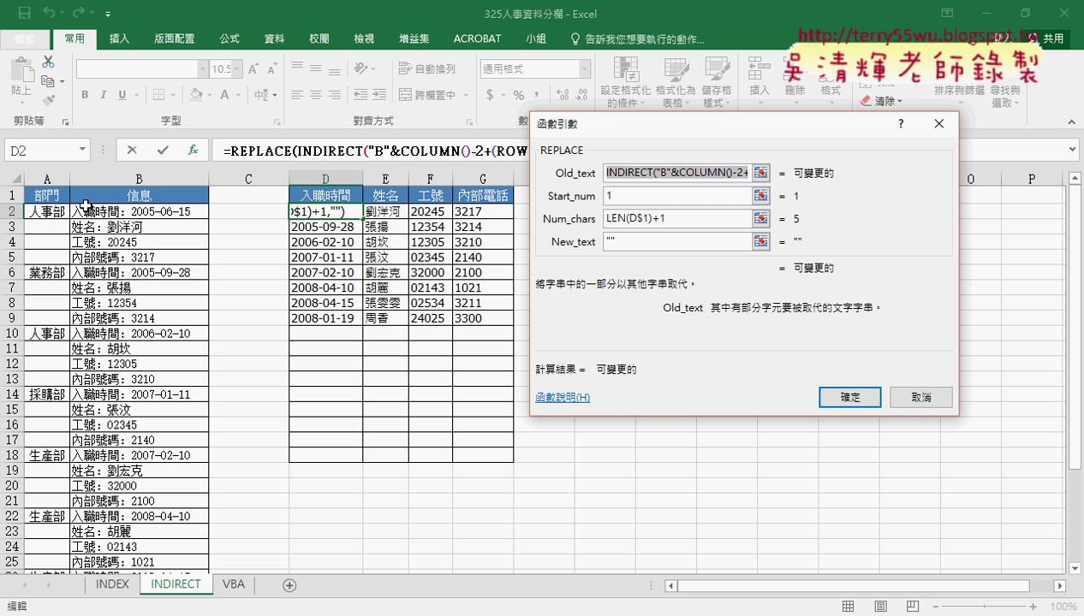
{"action": "double_click", "coordinate": [610, 242]}
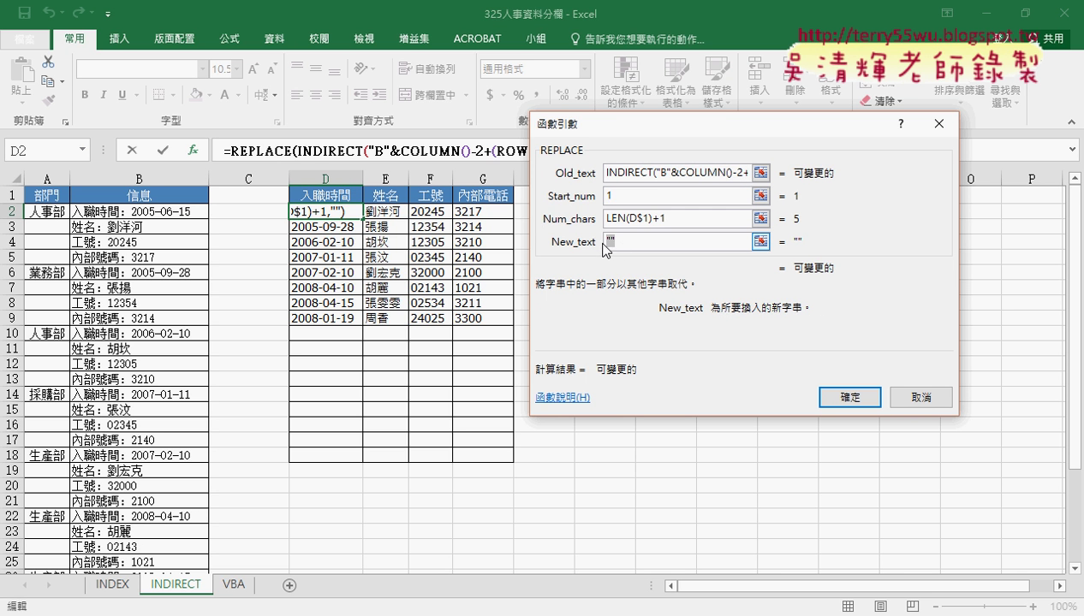
{"action": "left_click", "coordinate": [610, 196]}
{"action": "double_click", "coordinate": [608, 196]}
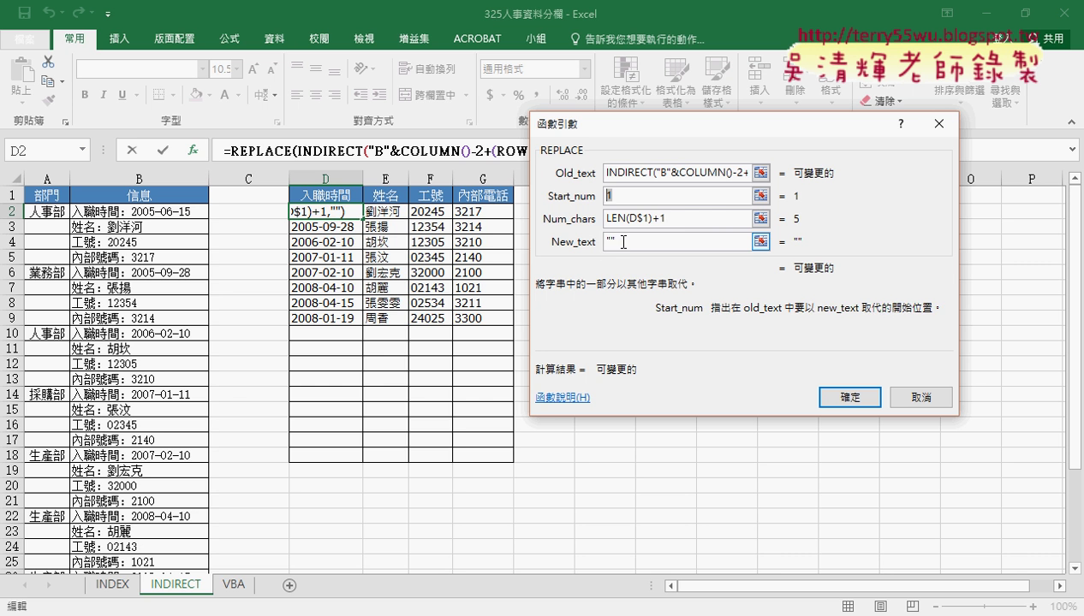
{"action": "left_click", "coordinate": [623, 242]}
Set Num_chars to LEN(D$1)+1, confirm, then edit D2's MID formula on the INDEX sheet
{"action": "left_click_drag", "start_coordinate": [666, 218], "coordinate": [589, 229]}
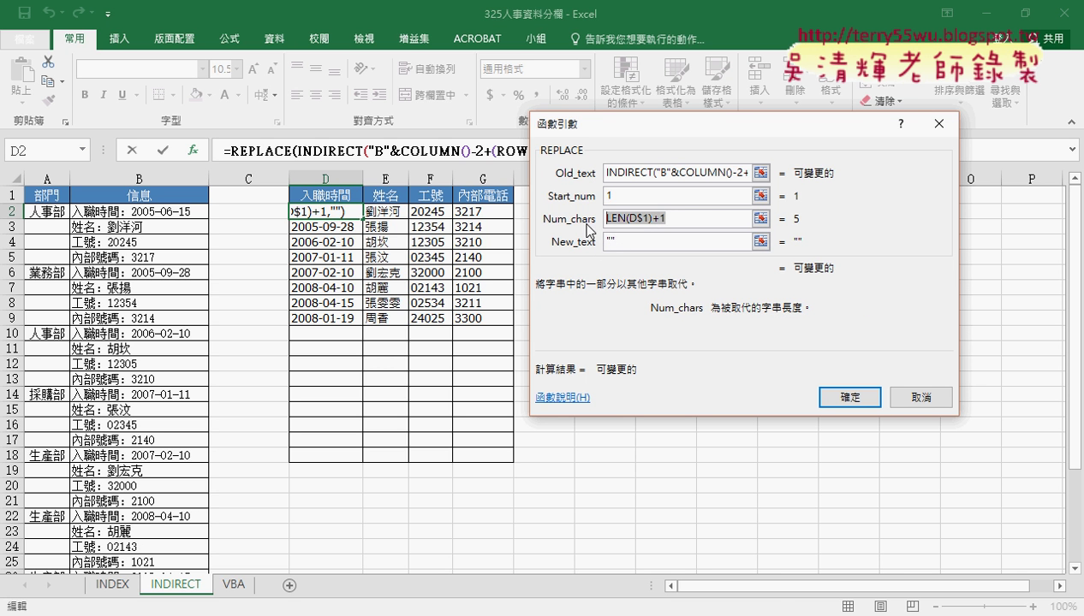
{"action": "left_click", "coordinate": [658, 217]}
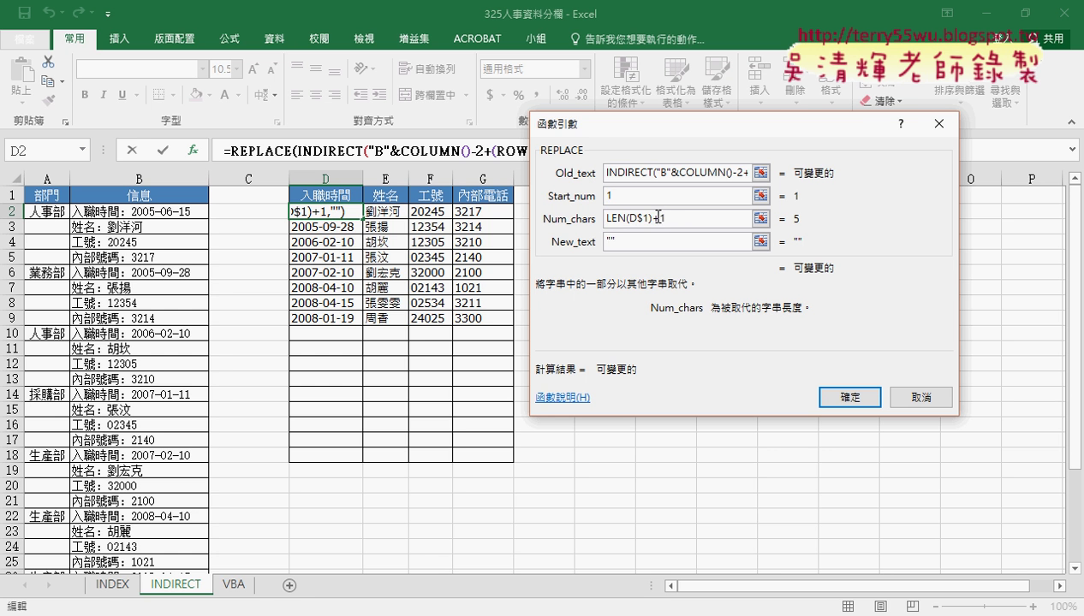
{"action": "left_click_drag", "start_coordinate": [653, 218], "coordinate": [666, 218]}
{"action": "left_click", "coordinate": [847, 397]}
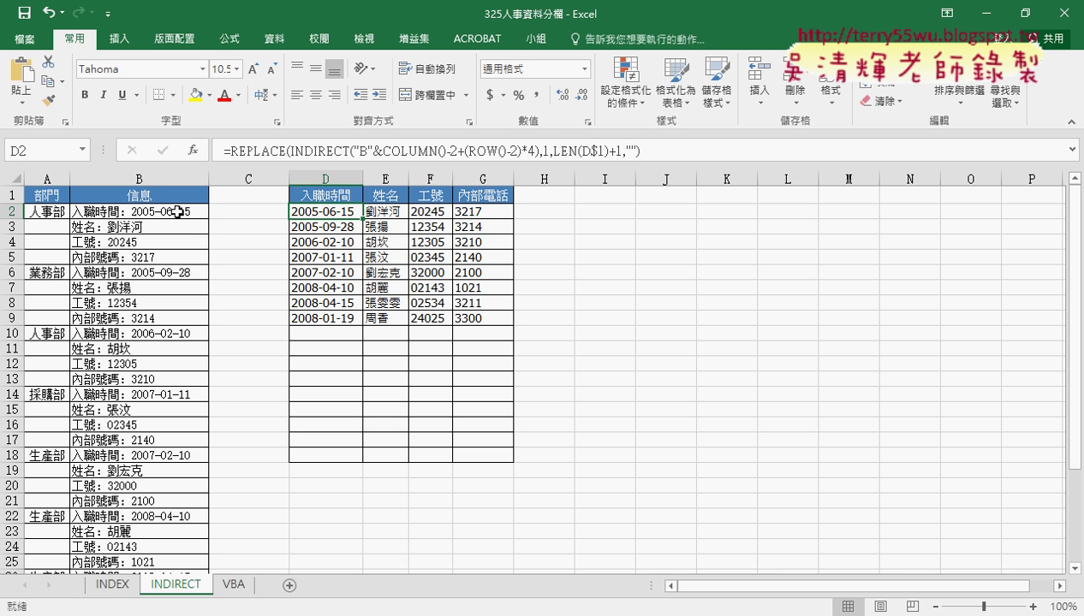
{"action": "left_click", "coordinate": [114, 590]}
{"action": "left_click", "coordinate": [246, 151]}
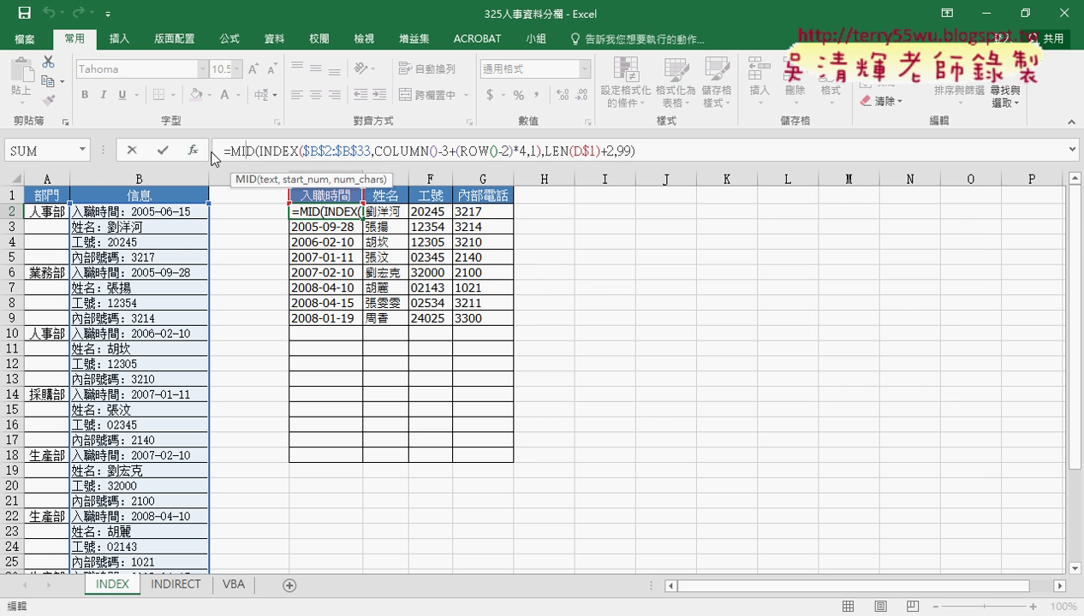
{"action": "left_click", "coordinate": [193, 150]}
{"action": "left_click", "coordinate": [685, 214]}
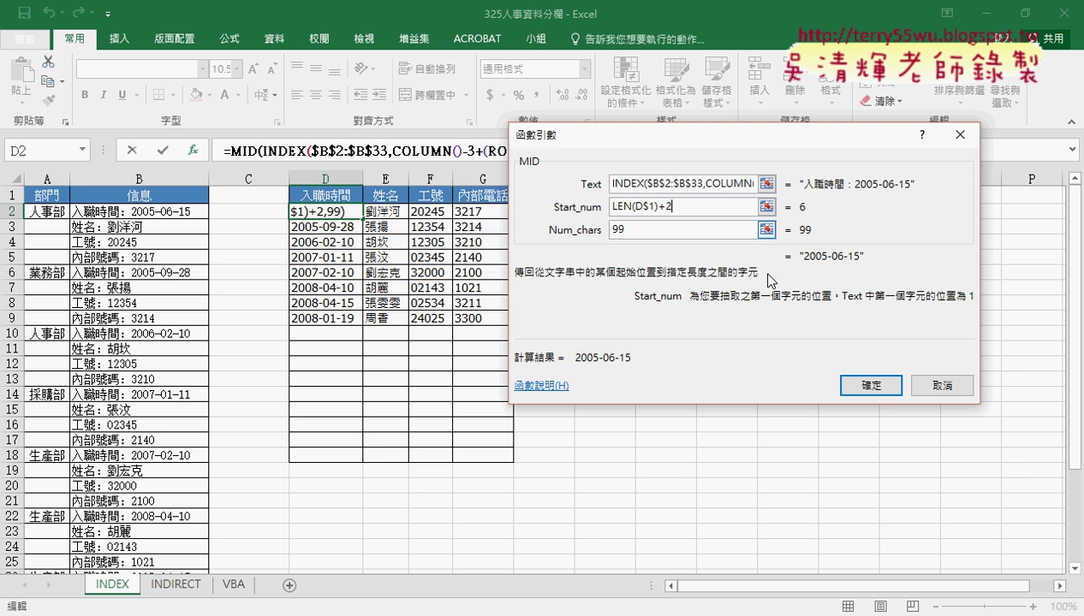
{"action": "left_click", "coordinate": [865, 387]}
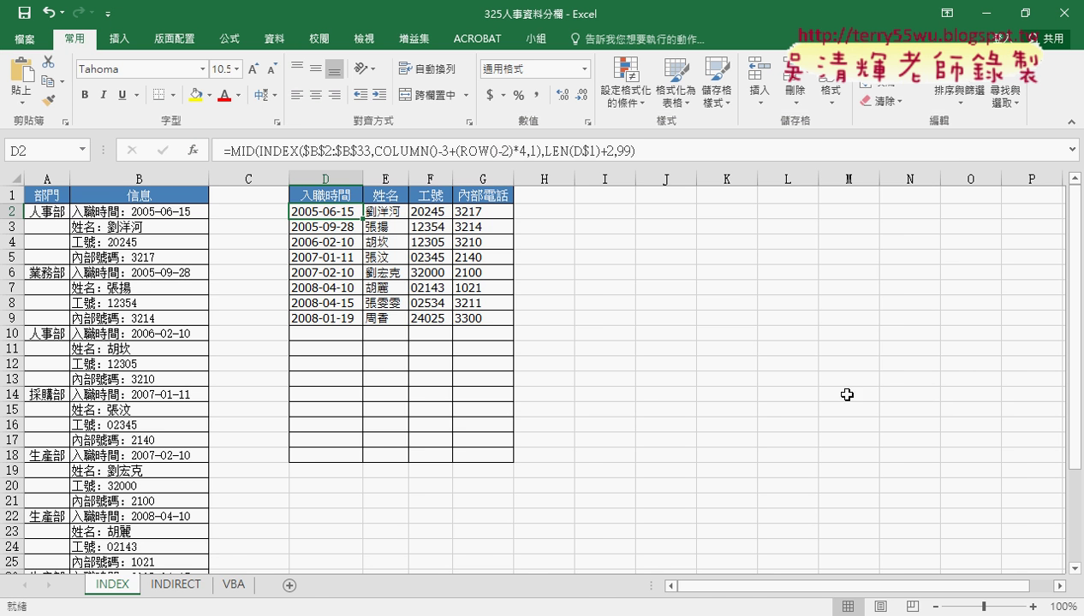
On the VBA sheet, clear column I and D2:G9, then rerun the split and merge macros
{"action": "left_click", "coordinate": [232, 585]}
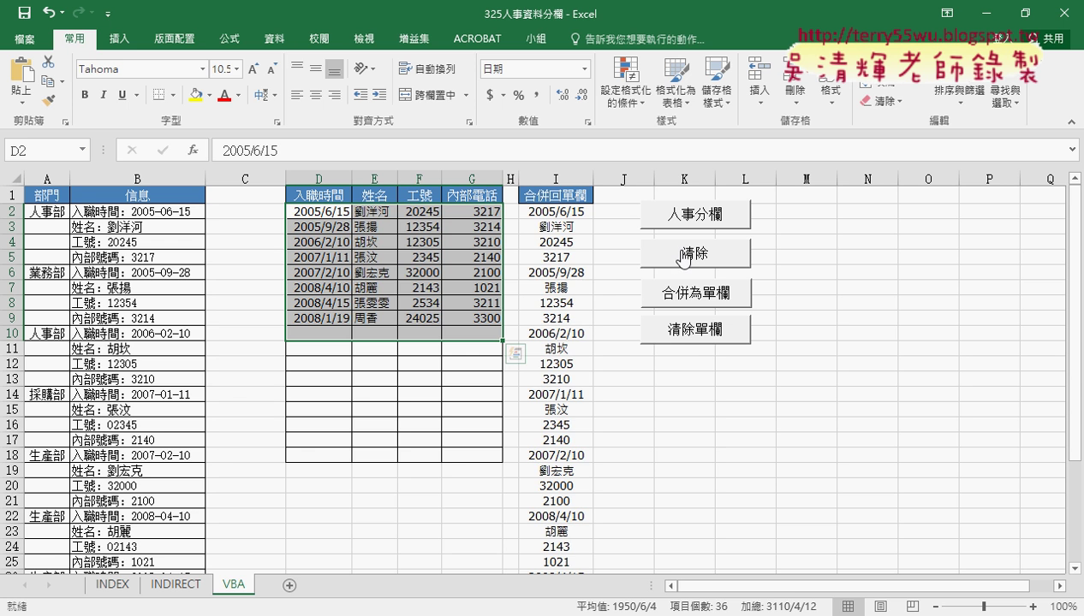
{"action": "left_click", "coordinate": [685, 337]}
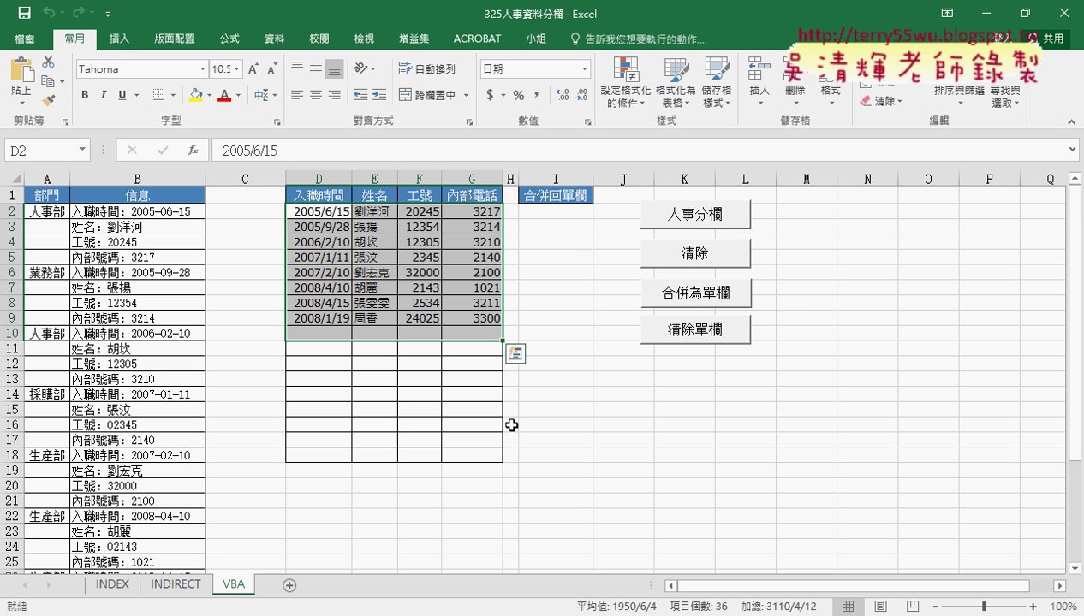
{"action": "left_click", "coordinate": [704, 259]}
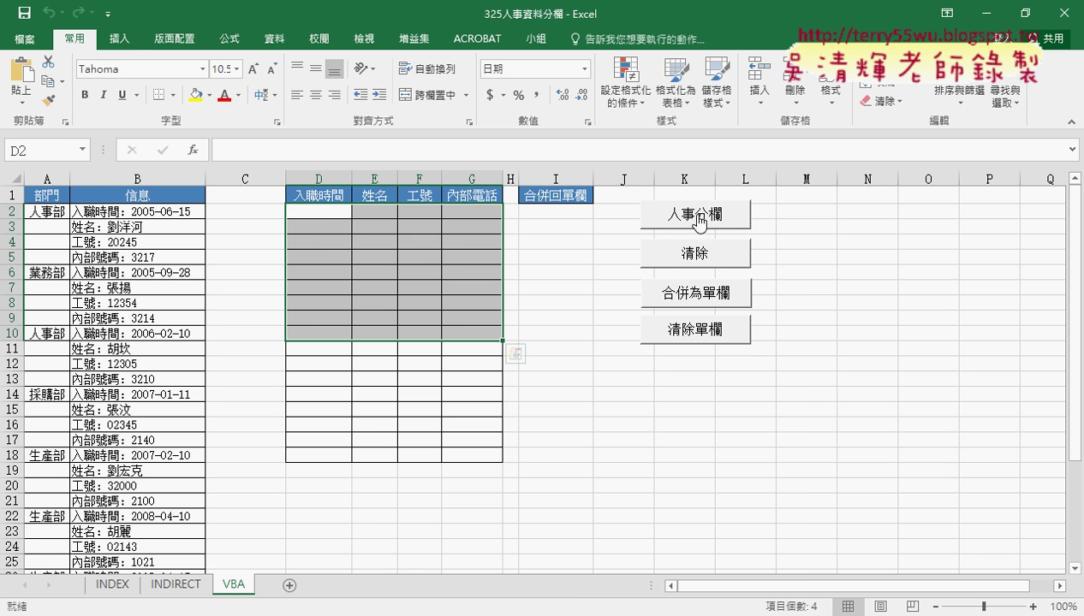
{"action": "left_click", "coordinate": [700, 220]}
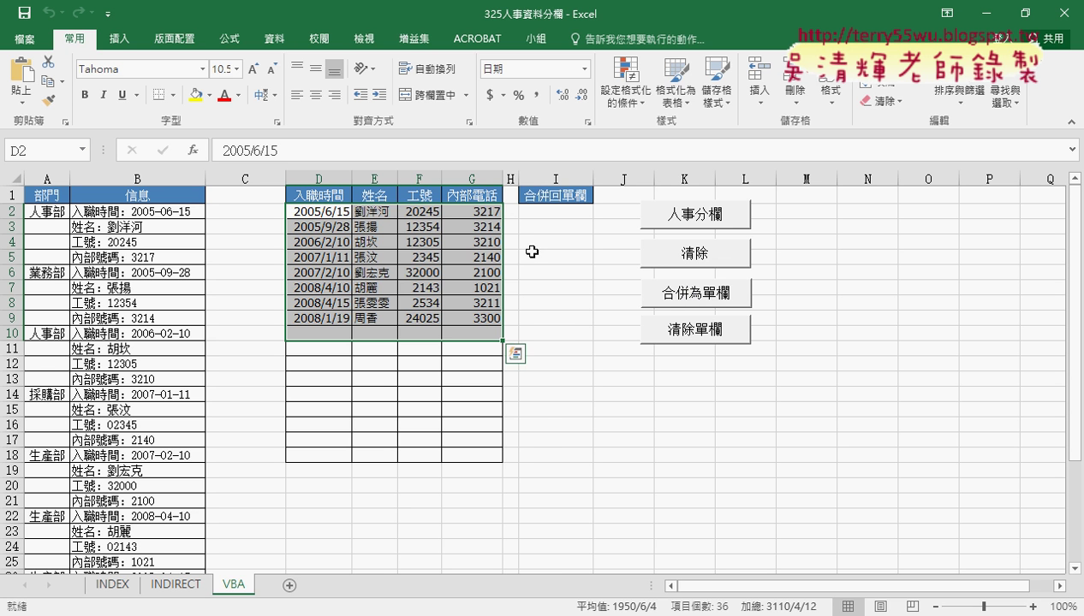
{"action": "left_click", "coordinate": [699, 299]}
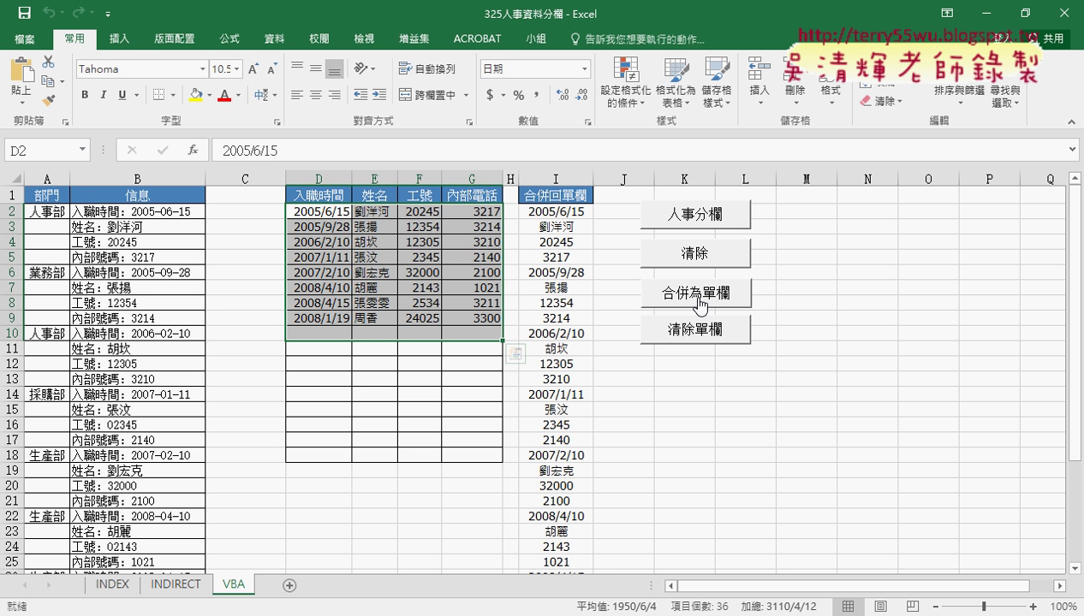
Check the split date, name and ID values in D2:F2, then clear D2:G9 again
{"action": "left_click_drag", "start_coordinate": [310, 211], "coordinate": [315, 322]}
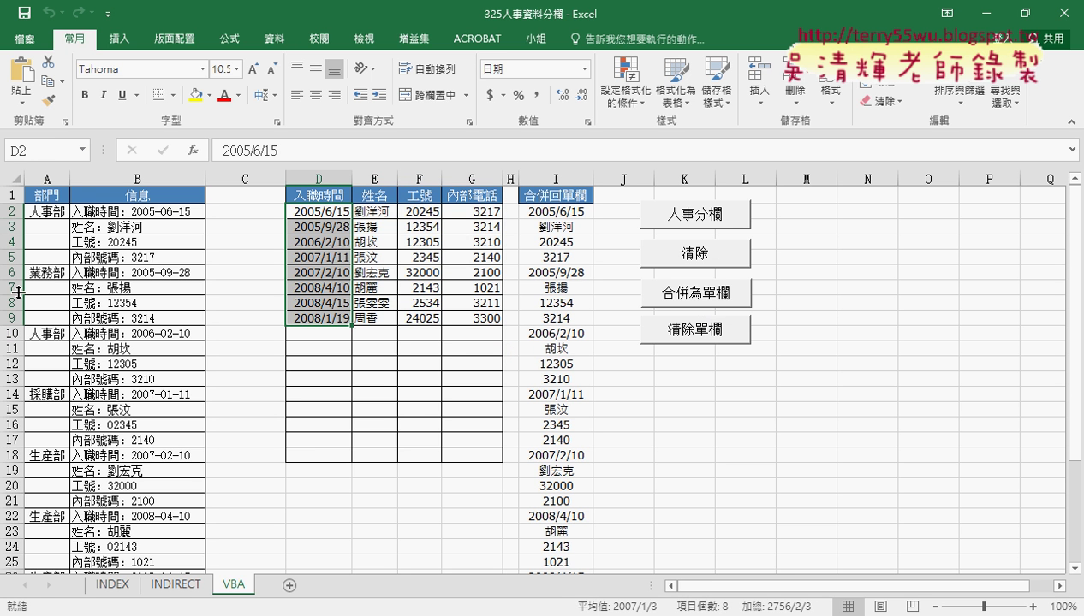
{"action": "mouse_move", "coordinate": [324, 212]}
{"action": "left_mouse_down"}
{"action": "mouse_move", "coordinate": [317, 224]}
{"action": "mouse_move", "coordinate": [484, 317]}
{"action": "left_mouse_up"}
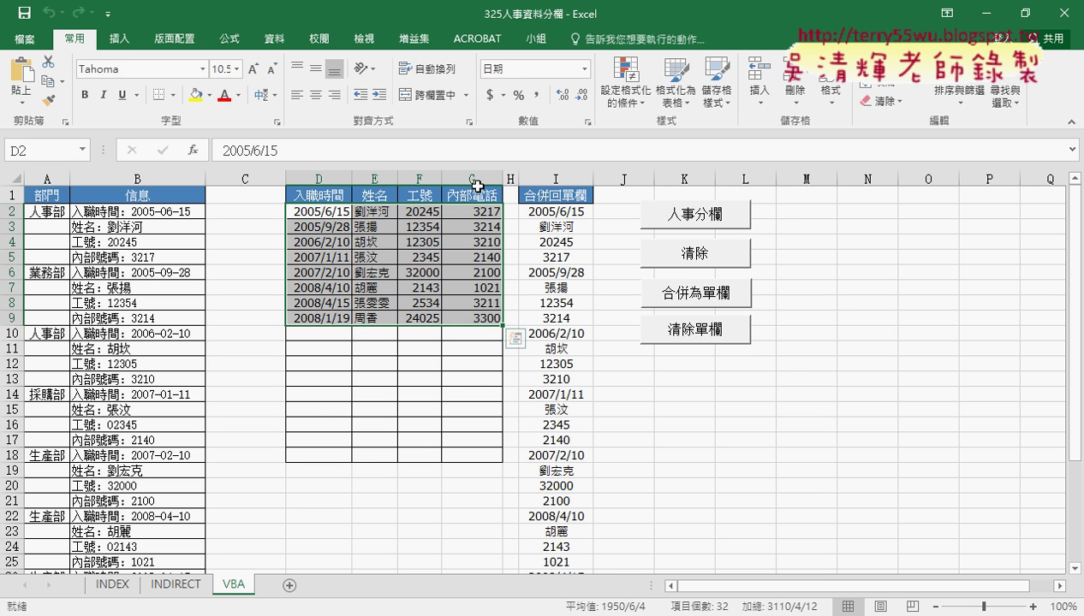
{"action": "left_click", "coordinate": [320, 213]}
{"action": "left_click", "coordinate": [365, 212]}
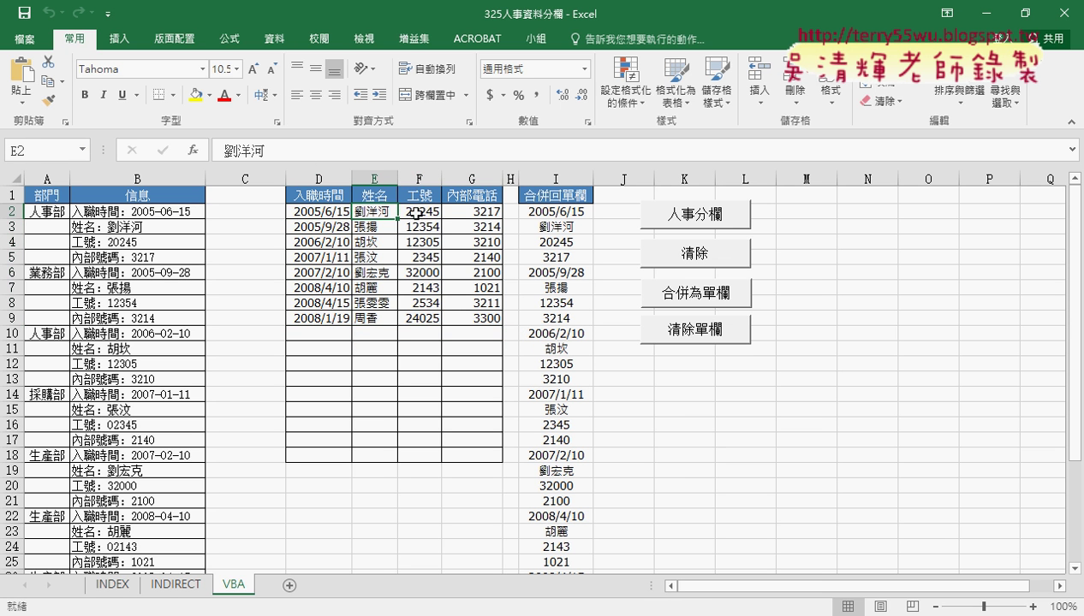
{"action": "left_click", "coordinate": [417, 212]}
{"action": "left_click", "coordinate": [332, 214]}
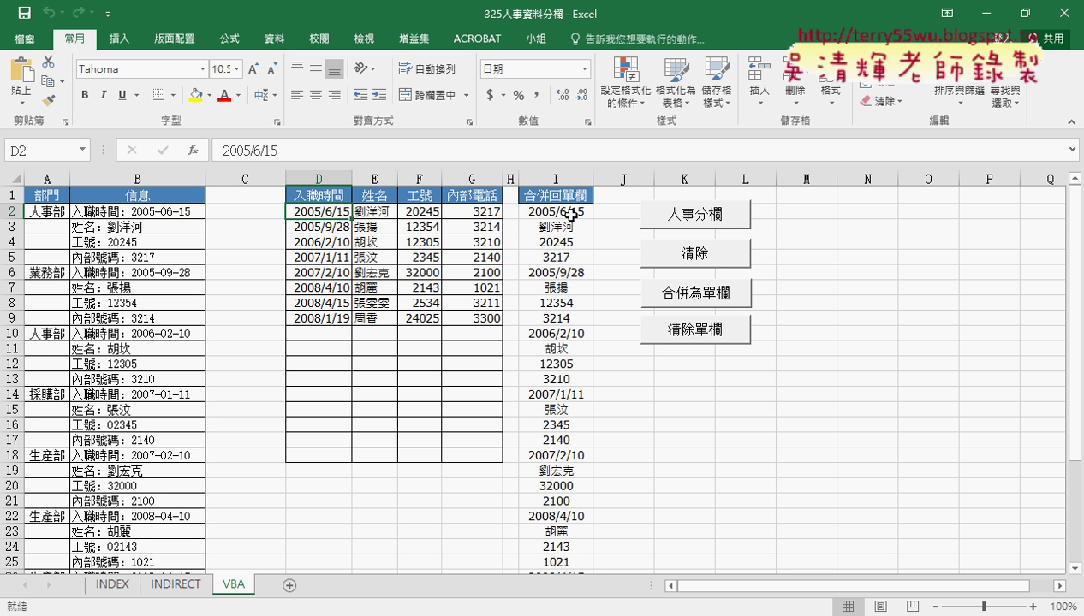
{"action": "left_click", "coordinate": [678, 258]}
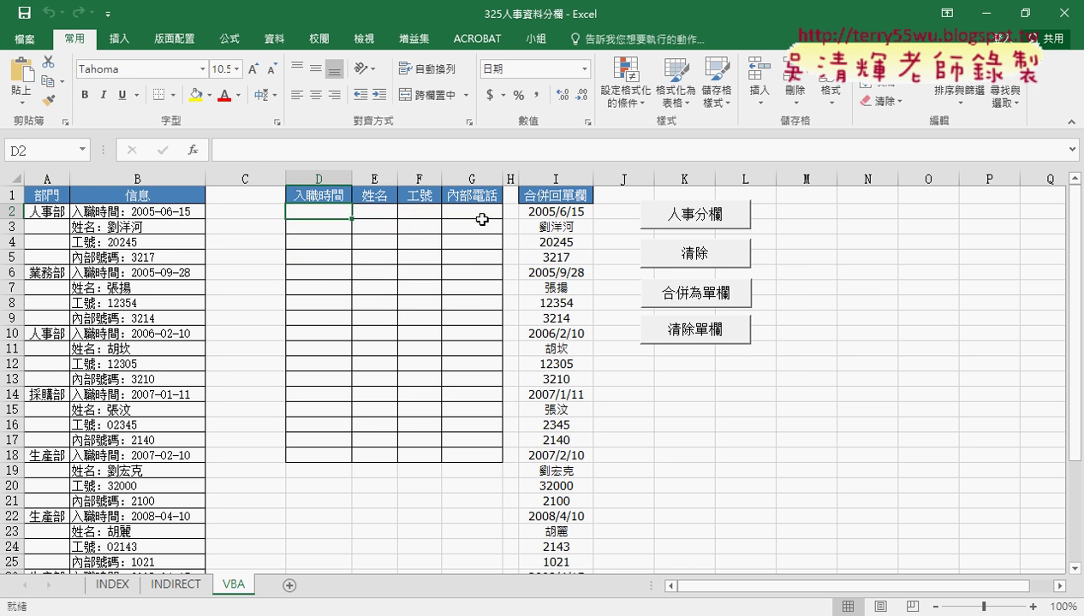
Refill D2:G9 with the split macro and open its Module1 code beside the sheet
{"action": "left_click", "coordinate": [691, 220]}
{"action": "right_click", "coordinate": [710, 222]}
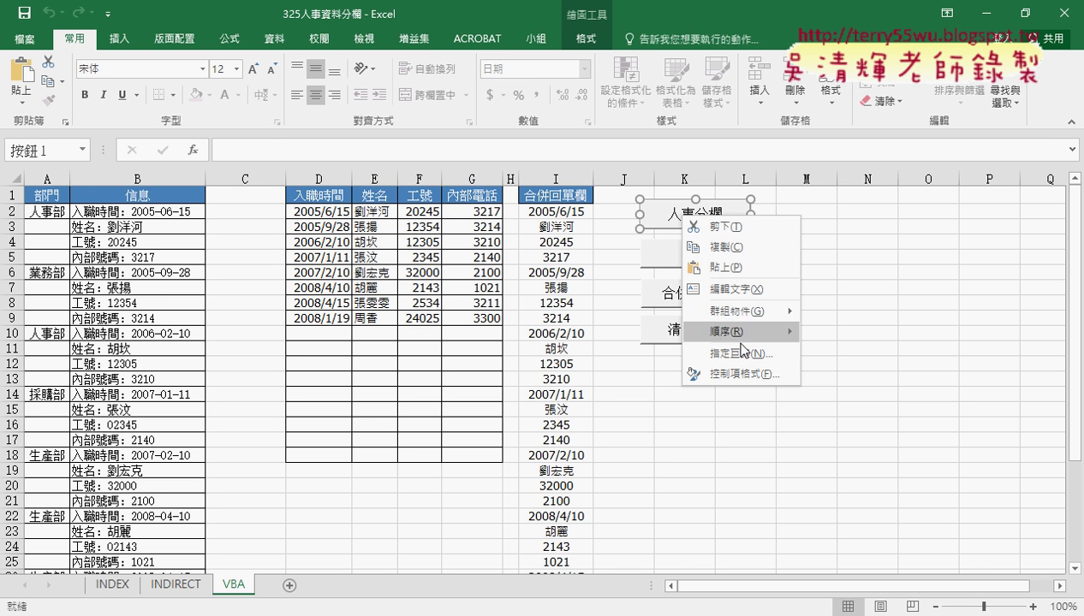
{"action": "left_click", "coordinate": [740, 352]}
{"action": "left_click", "coordinate": [911, 228]}
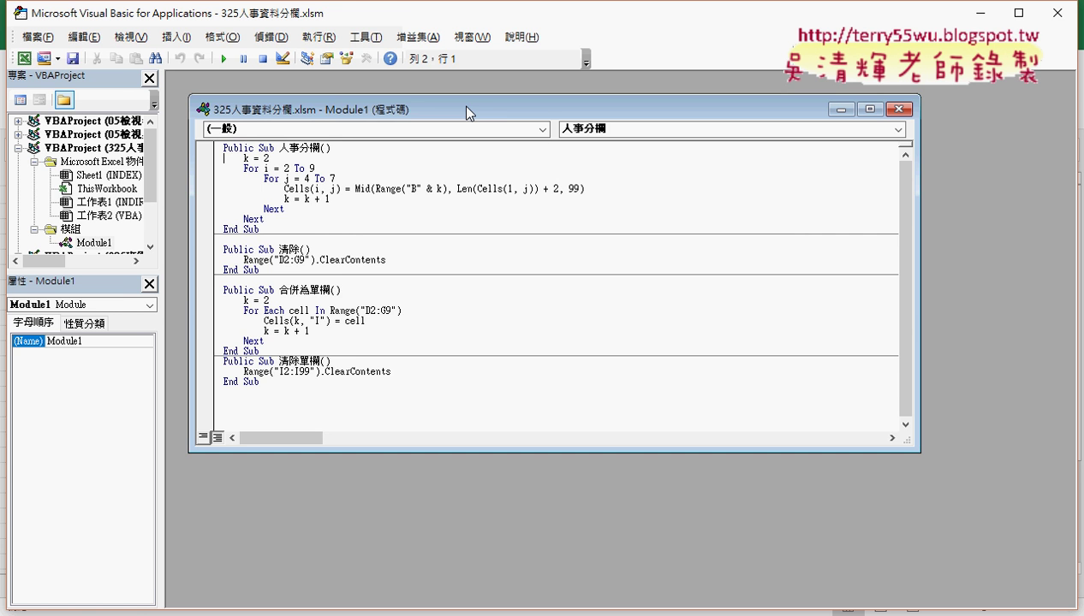
{"action": "double_click", "coordinate": [467, 111]}
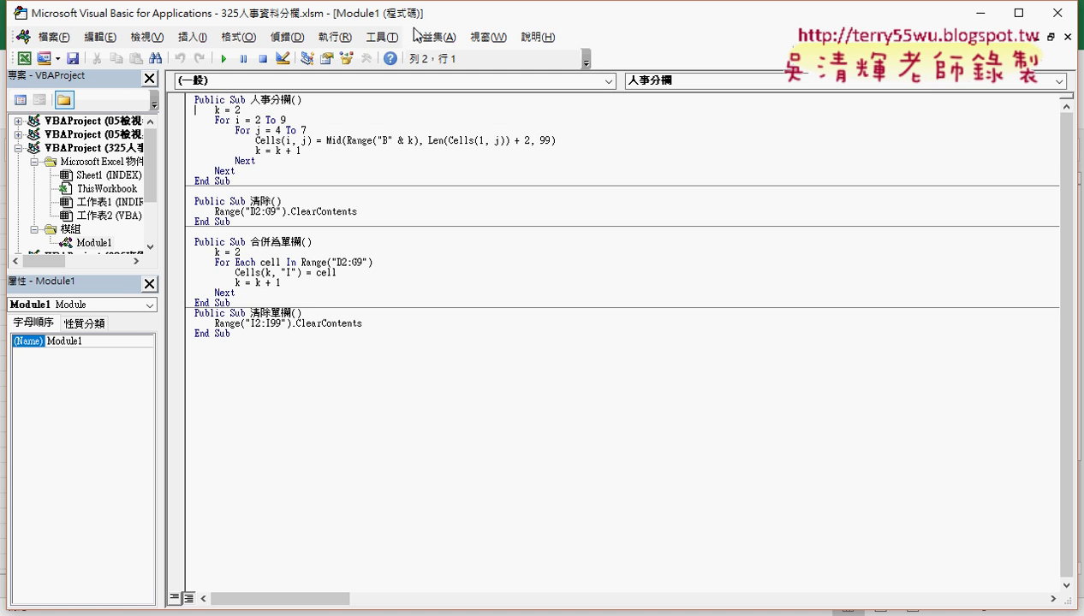
{"action": "left_click_drag", "start_coordinate": [655, 13], "coordinate": [654, 138]}
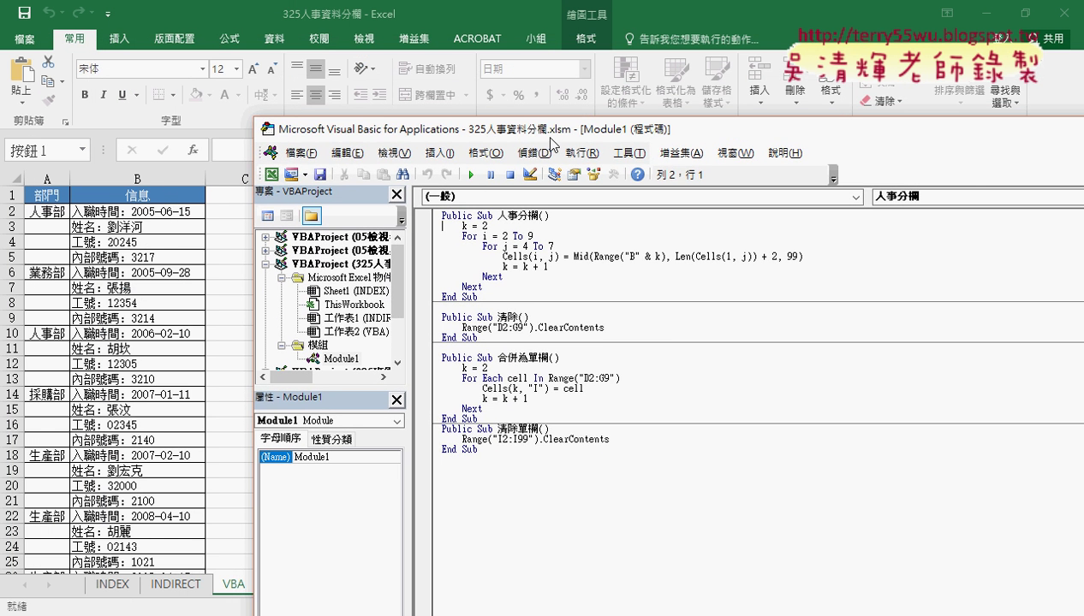
{"action": "left_click_drag", "start_coordinate": [552, 138], "coordinate": [803, 131]}
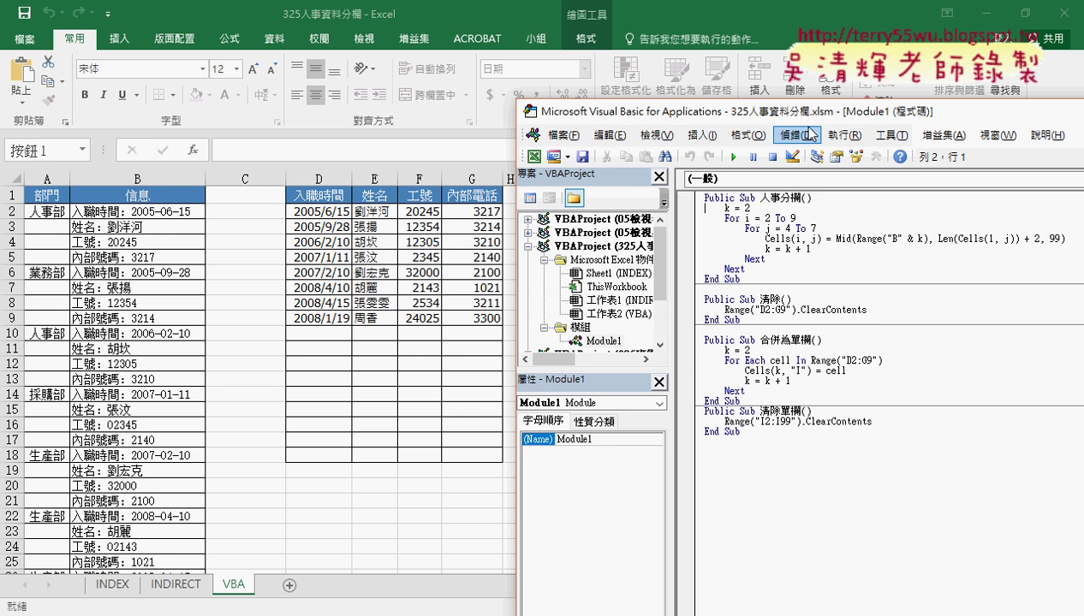
Set the VBA editor's code font size to 12 in Options
{"action": "left_click", "coordinate": [895, 136]}
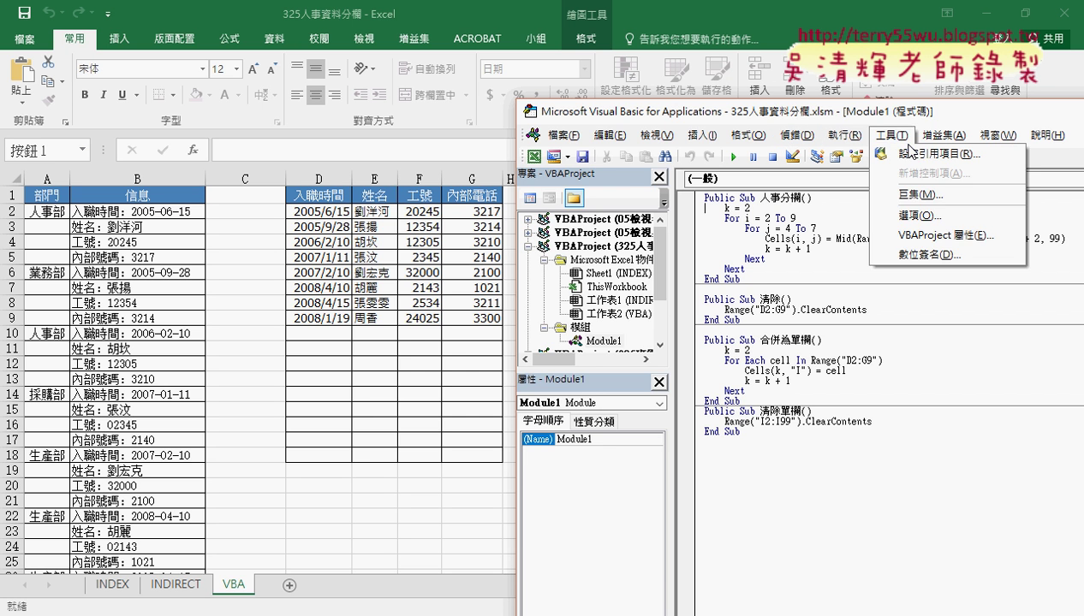
{"action": "left_click", "coordinate": [909, 216]}
{"action": "left_click", "coordinate": [460, 157]}
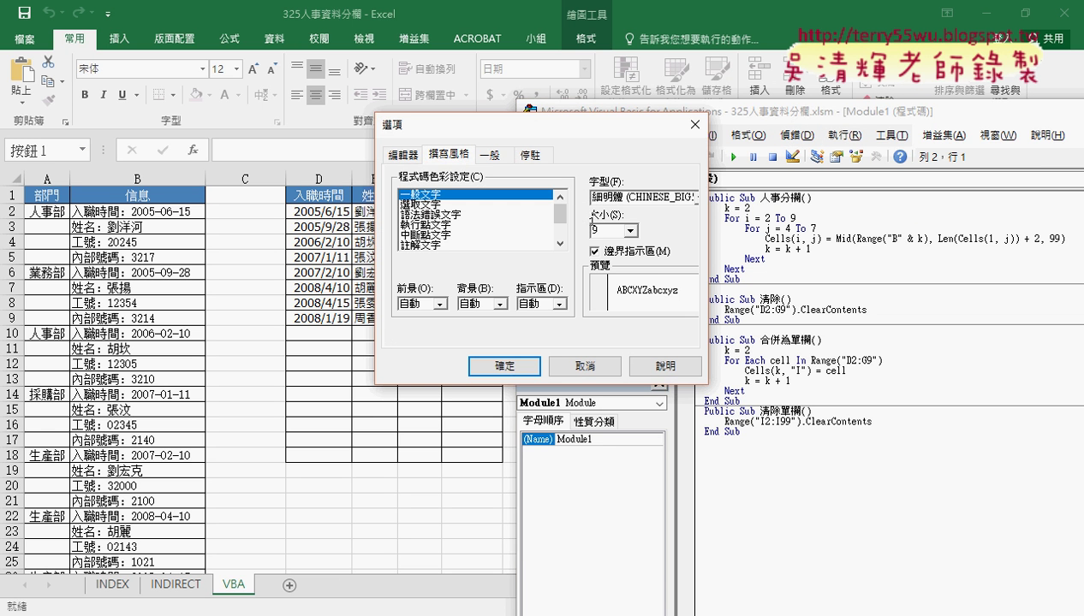
{"action": "left_click", "coordinate": [630, 230]}
{"action": "left_click", "coordinate": [603, 278]}
{"action": "left_click", "coordinate": [557, 370]}
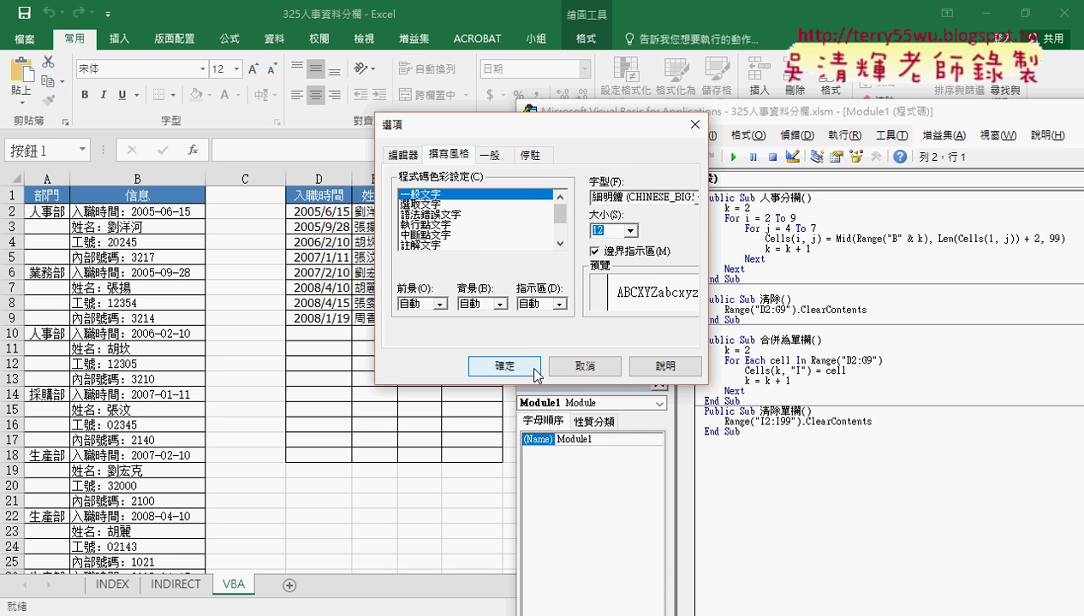
{"action": "left_click_drag", "start_coordinate": [732, 111], "coordinate": [726, 66]}
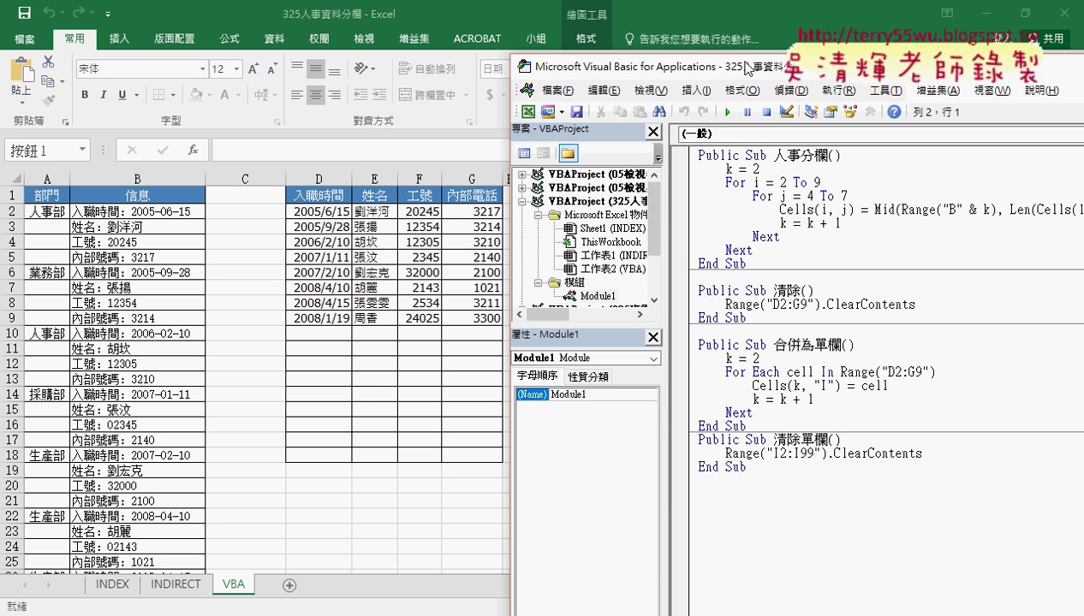
{"action": "mouse_move", "coordinate": [724, 182]}
{"action": "left_mouse_down"}
{"action": "mouse_move", "coordinate": [846, 181]}
{"action": "mouse_move", "coordinate": [753, 196]}
{"action": "left_mouse_up"}
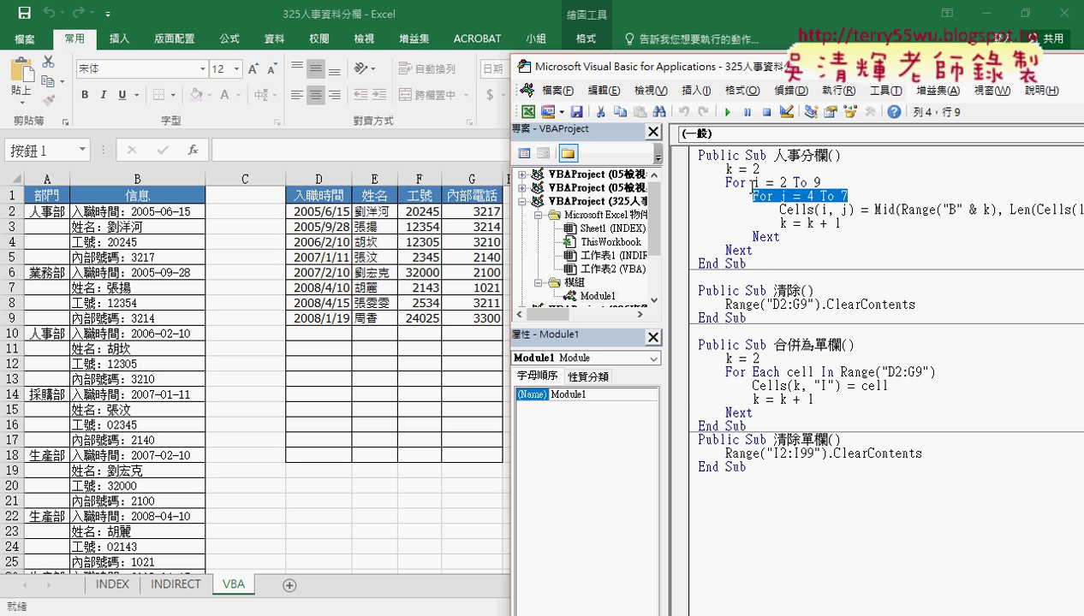
{"action": "left_click", "coordinate": [808, 196]}
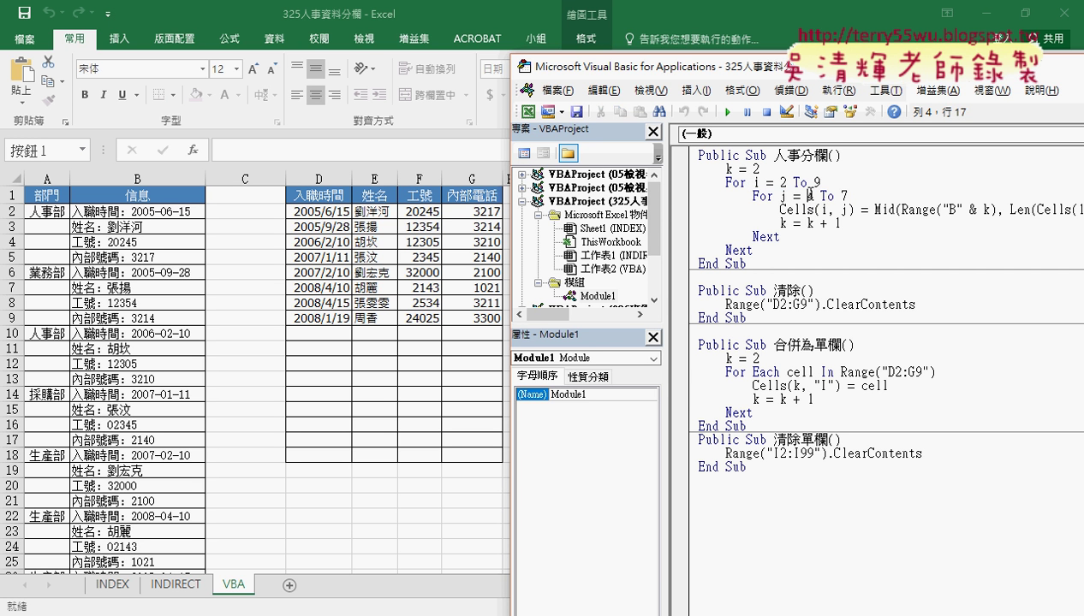
{"action": "left_click_drag", "start_coordinate": [808, 196], "coordinate": [847, 196]}
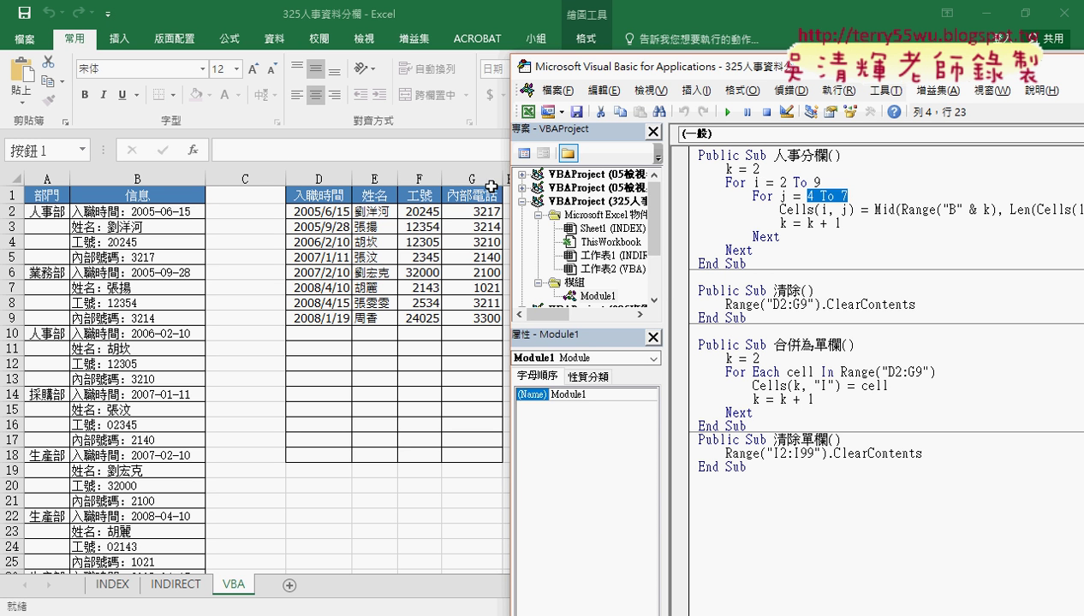
{"action": "left_click_drag", "start_coordinate": [847, 196], "coordinate": [809, 196]}
{"action": "left_click_drag", "start_coordinate": [855, 209], "coordinate": [778, 209]}
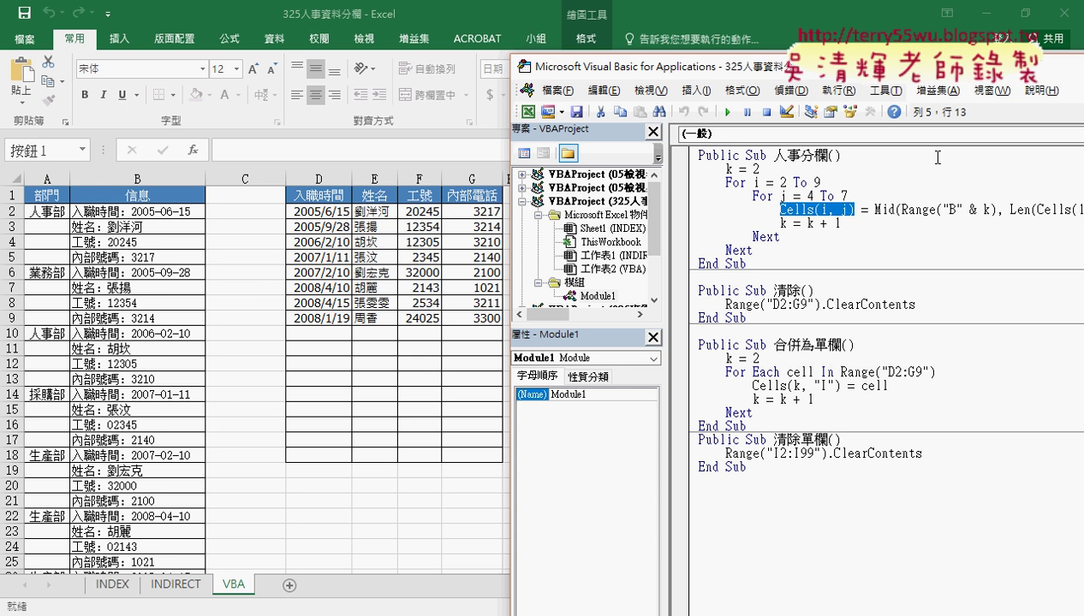
{"action": "left_click_drag", "start_coordinate": [642, 66], "coordinate": [311, 62]}
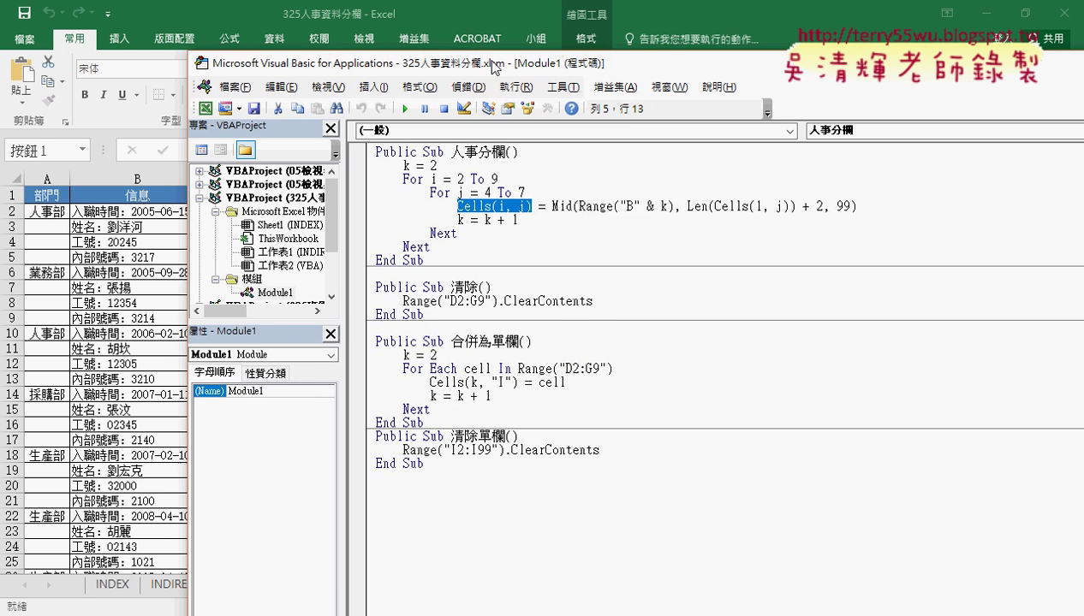
Strip the Mid and Len arguments so line 5 reads Cells(i, j) = Range("B" & k)
{"action": "left_click_drag", "start_coordinate": [534, 207], "coordinate": [568, 206]}
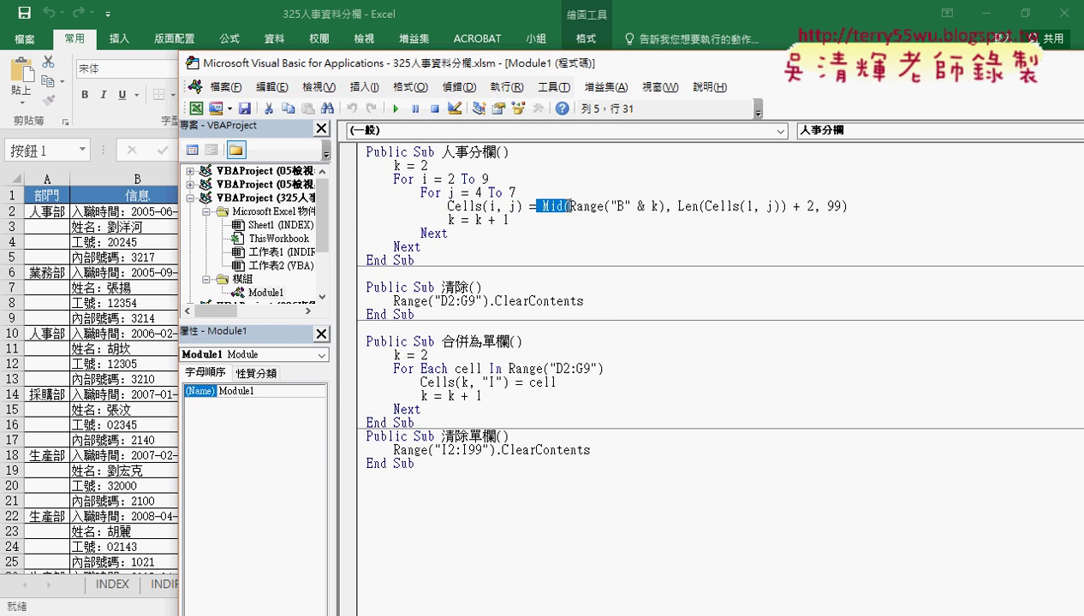
{"action": "key", "text": "Delete"}
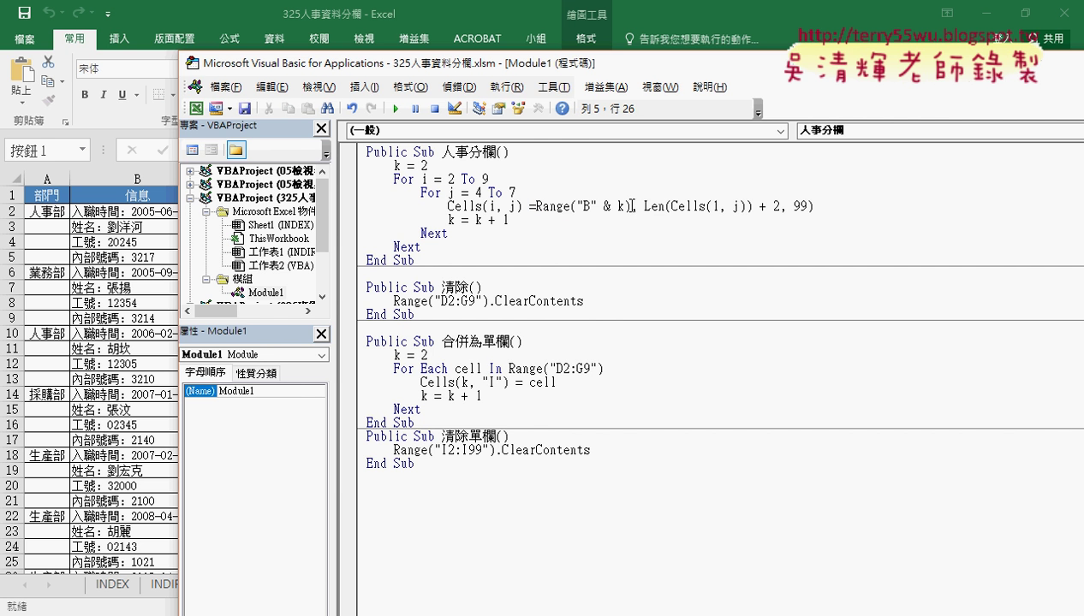
{"action": "left_click_drag", "start_coordinate": [630, 206], "coordinate": [810, 207]}
{"action": "key", "text": "Delete"}
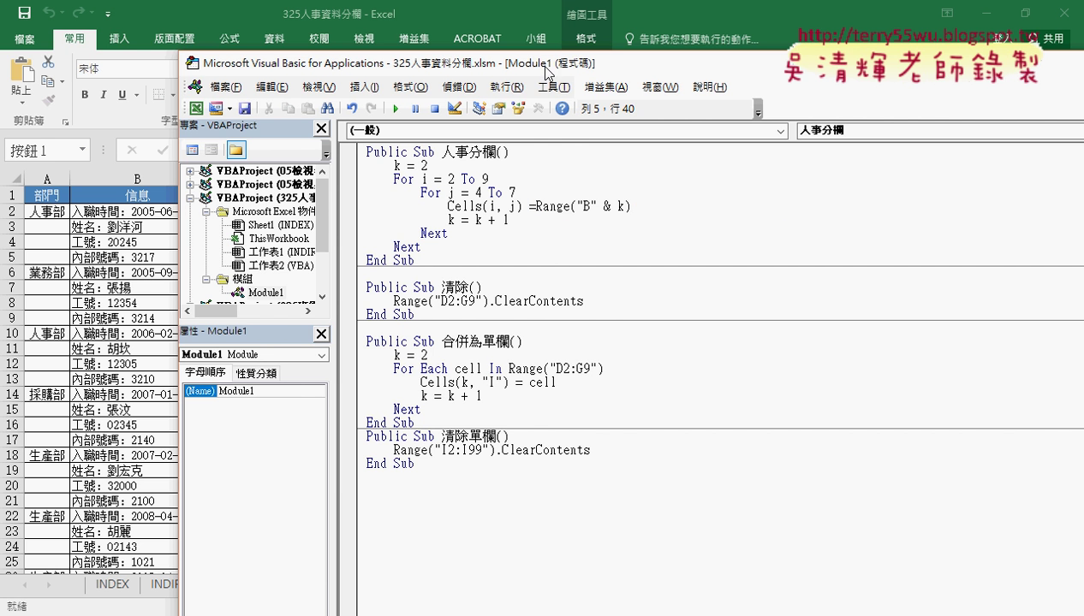
{"action": "left_click_drag", "start_coordinate": [552, 66], "coordinate": [792, 75]}
{"action": "left_click_drag", "start_coordinate": [835, 208], "coordinate": [809, 207]}
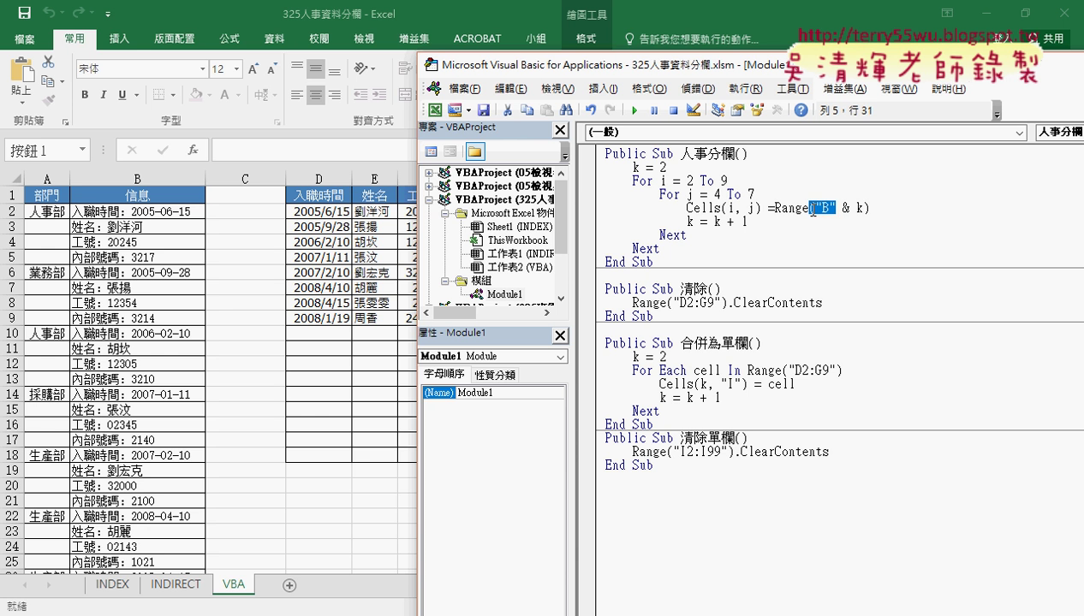
{"action": "left_click", "coordinate": [853, 208]}
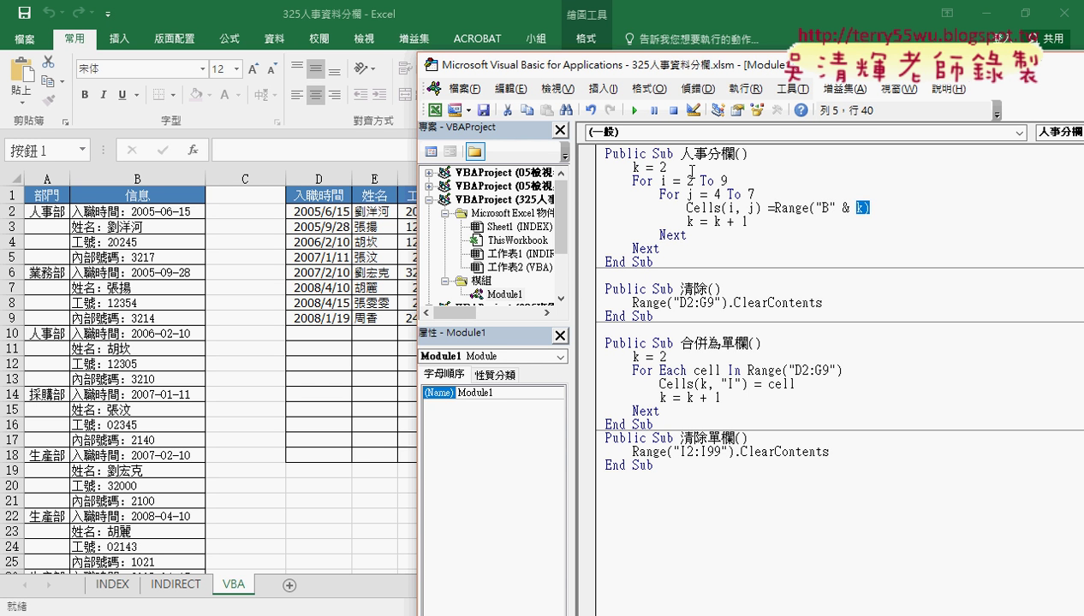
Review the k = 2 and k = k + 1 row counter lines and run the macro
{"action": "left_click_drag", "start_coordinate": [666, 167], "coordinate": [632, 167]}
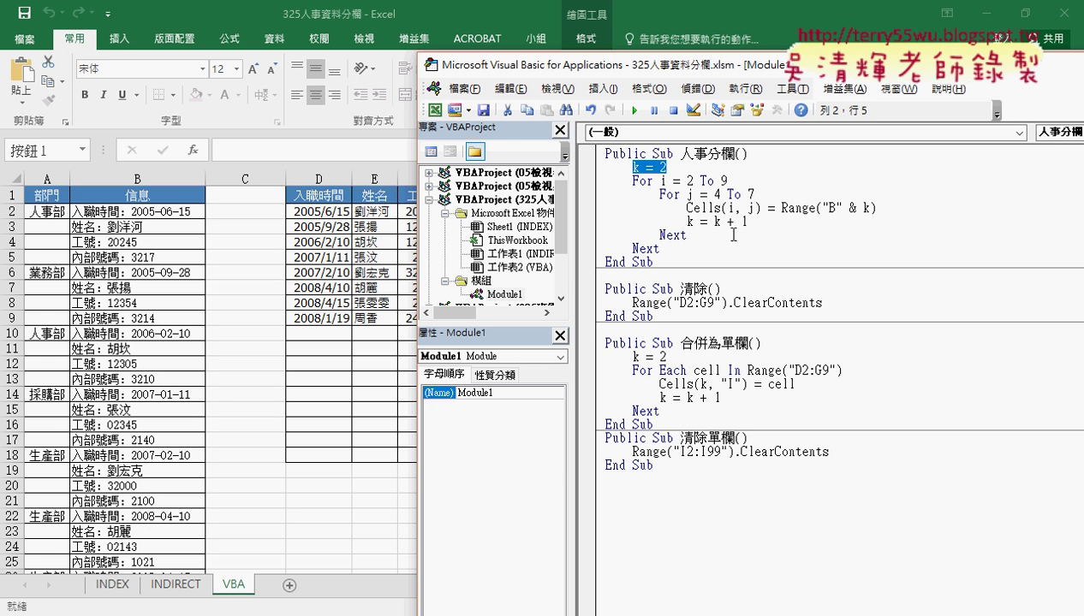
{"action": "left_click_drag", "start_coordinate": [750, 221], "coordinate": [686, 221]}
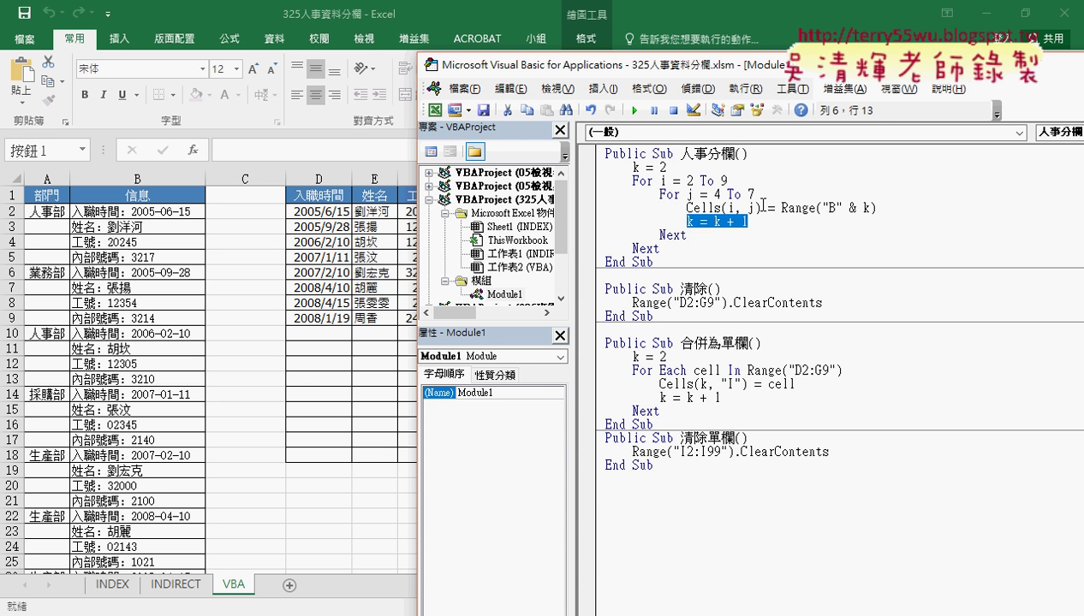
{"action": "left_click_drag", "start_coordinate": [709, 65], "coordinate": [803, 64]}
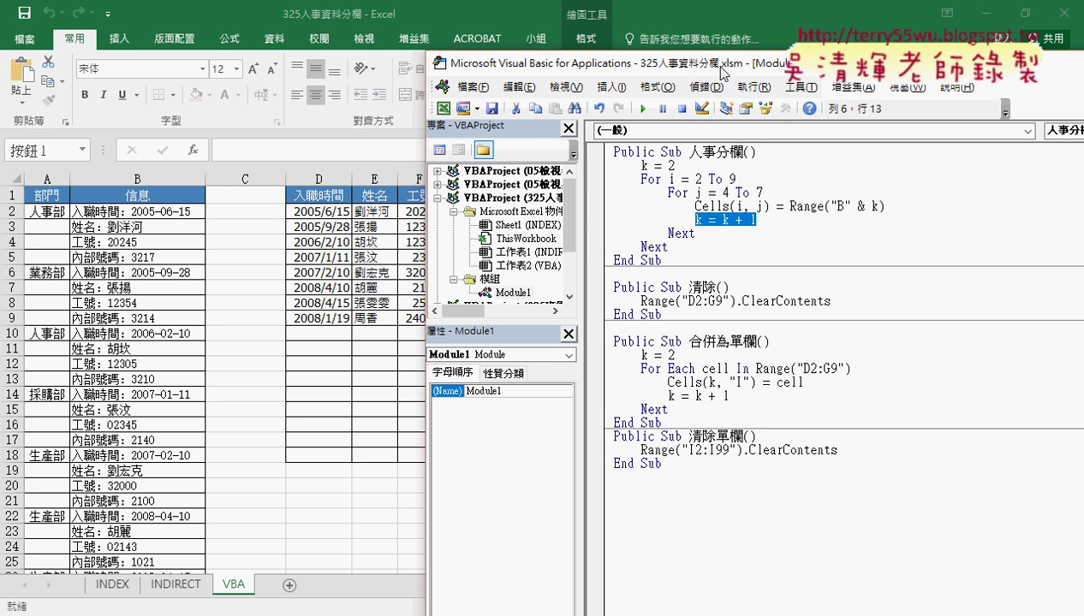
{"action": "left_click", "coordinate": [729, 109]}
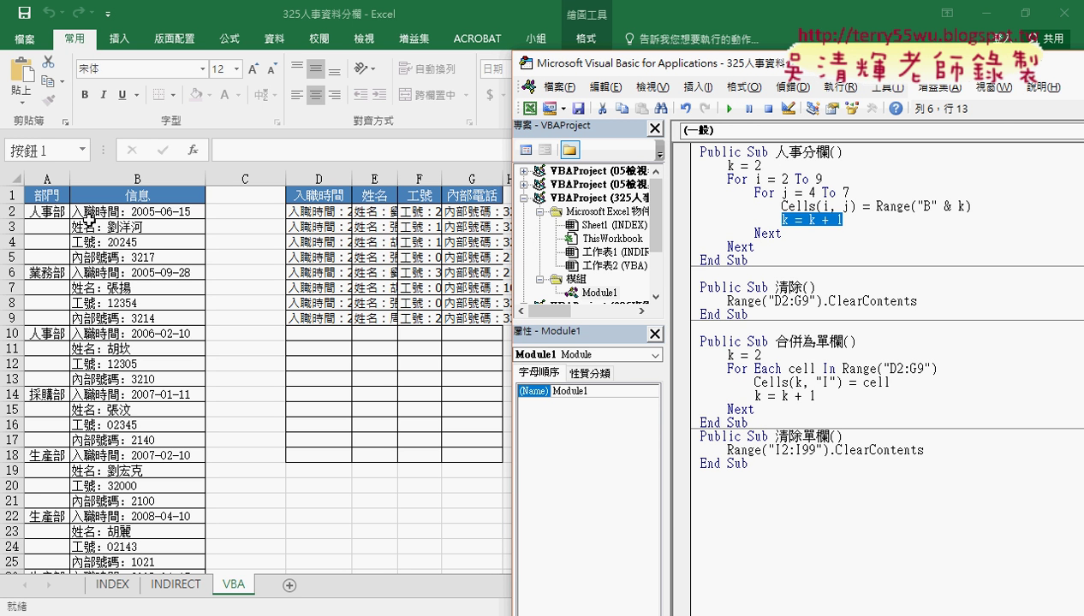
Begin wrapping line 5's Range("B" & k) in a mid( call followed by a comma
{"action": "left_click", "coordinate": [875, 208]}
{"action": "type", "text": "ㄐ"}
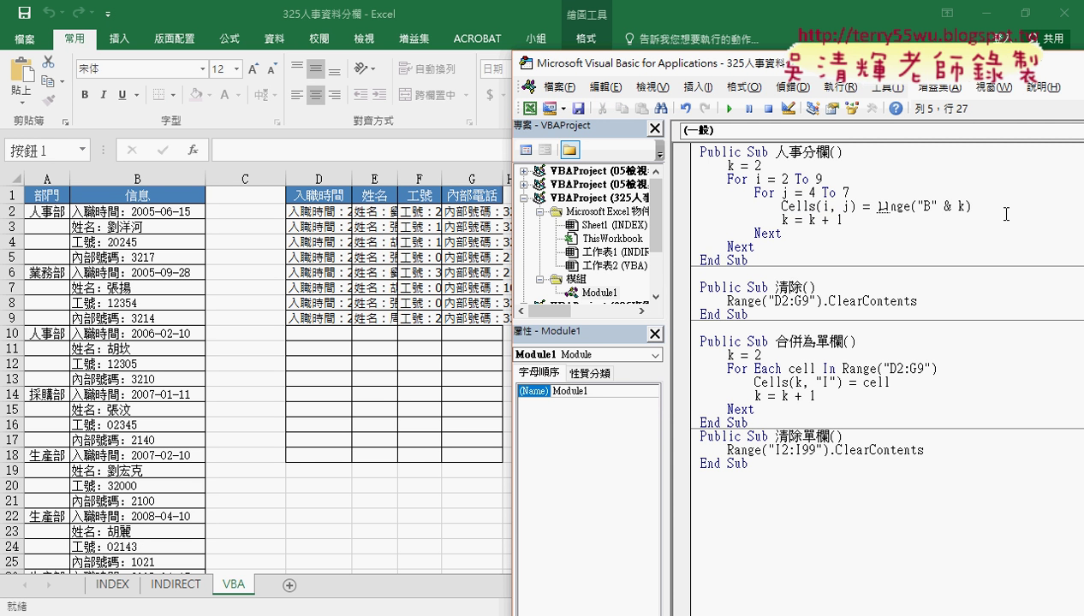
{"action": "type", "text": "ㄛ"}
{"action": "key", "text": "Escape"}
{"action": "type", "text": "m"}
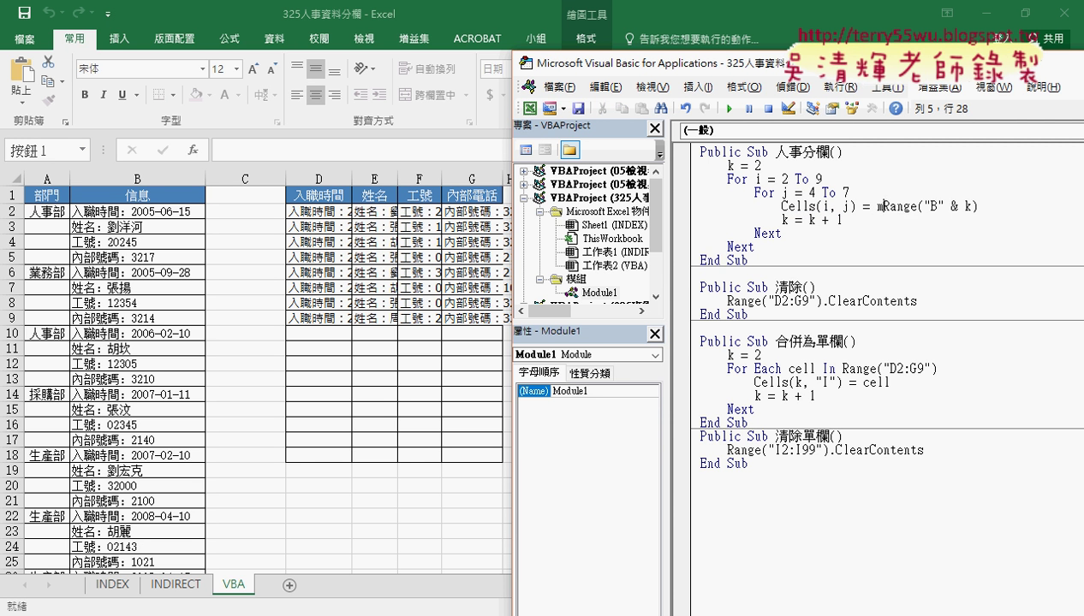
{"action": "type", "text": "id("}
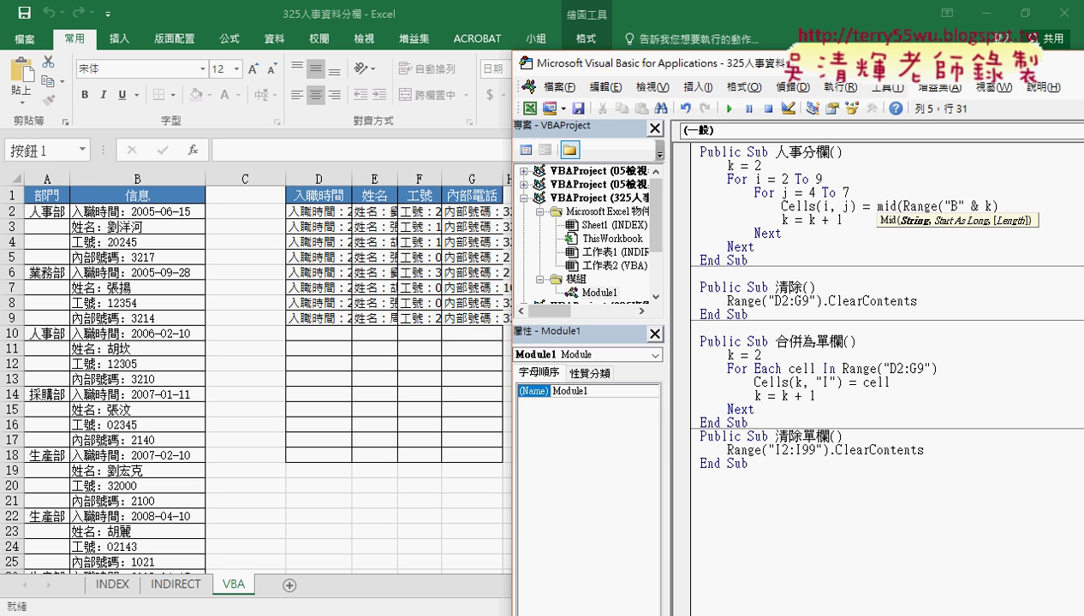
{"action": "left_click_drag", "start_coordinate": [651, 62], "coordinate": [418, 66]}
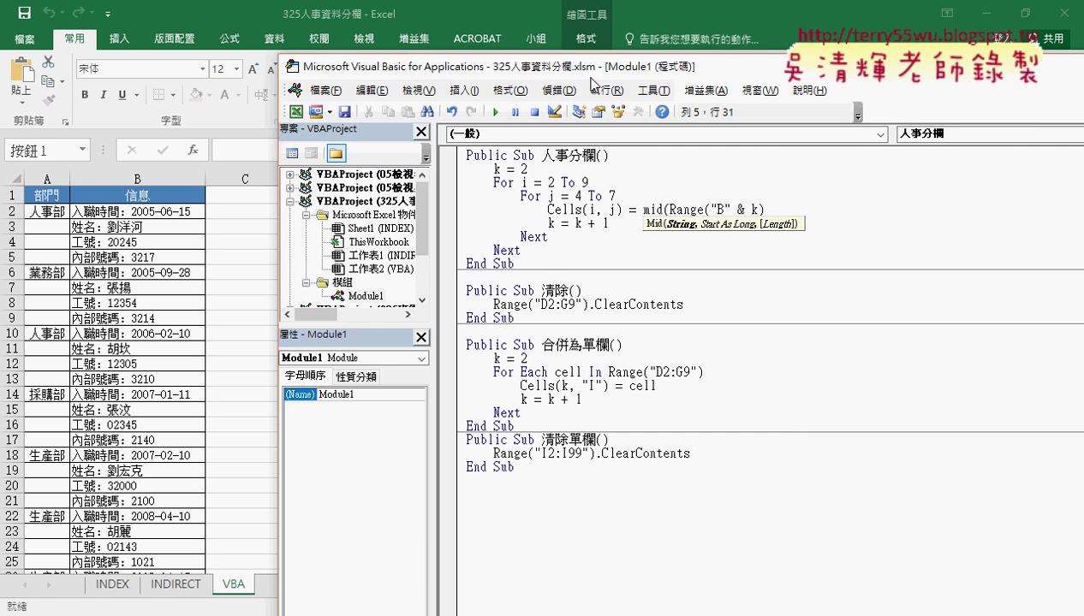
{"action": "left_click", "coordinate": [767, 207]}
{"action": "type", "text": ","}
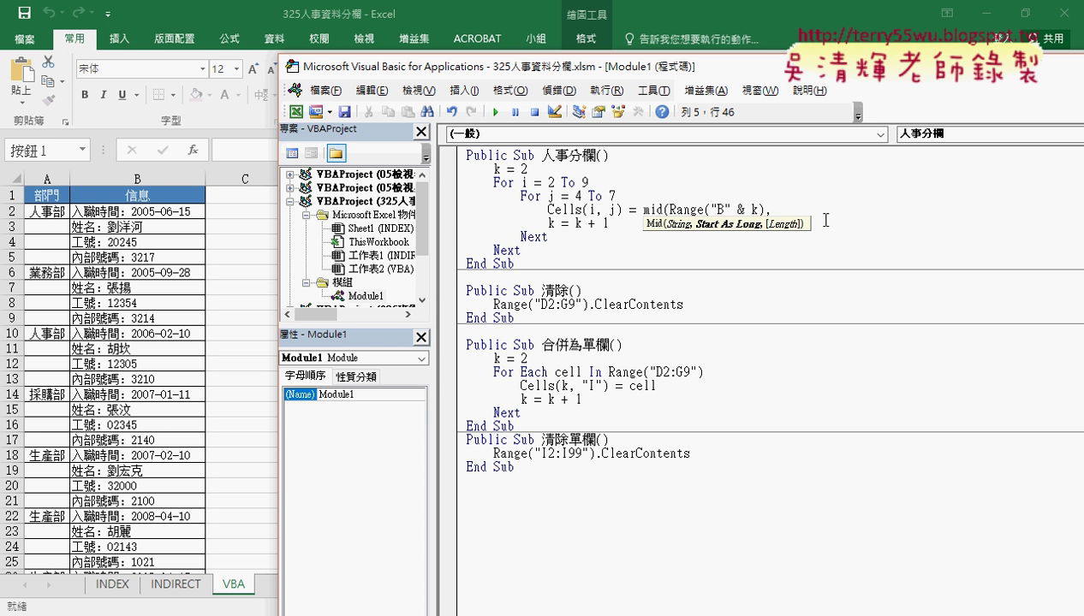
{"action": "left_click_drag", "start_coordinate": [674, 69], "coordinate": [796, 69]}
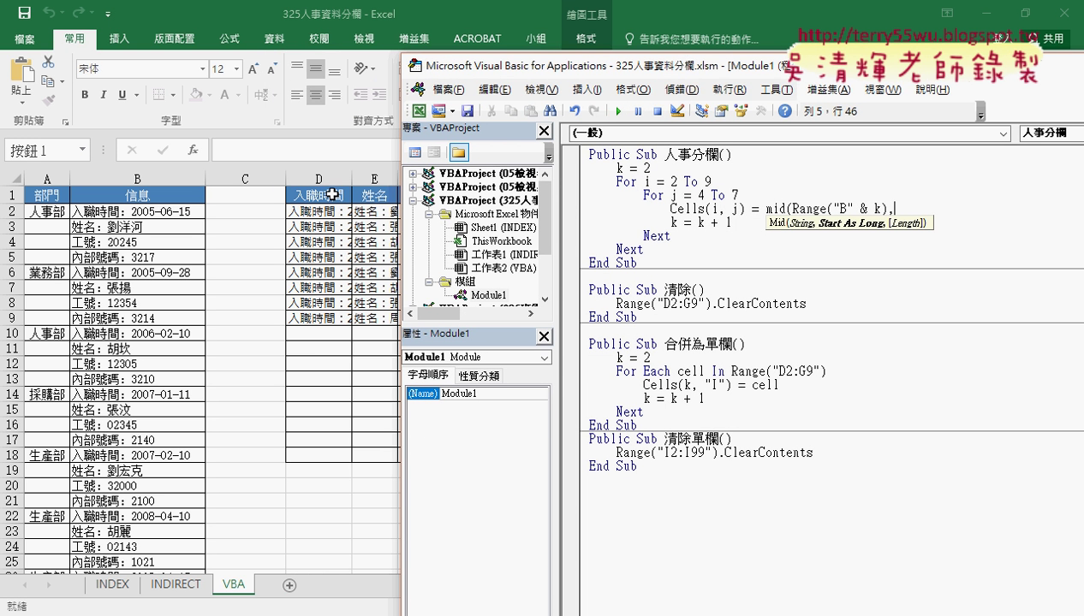
Add the len(cells(1,j))+2 and 99 arguments, then leave the line, triggering a compile error
{"action": "type", "text": "cel"}
{"action": "type", "text": "ls("}
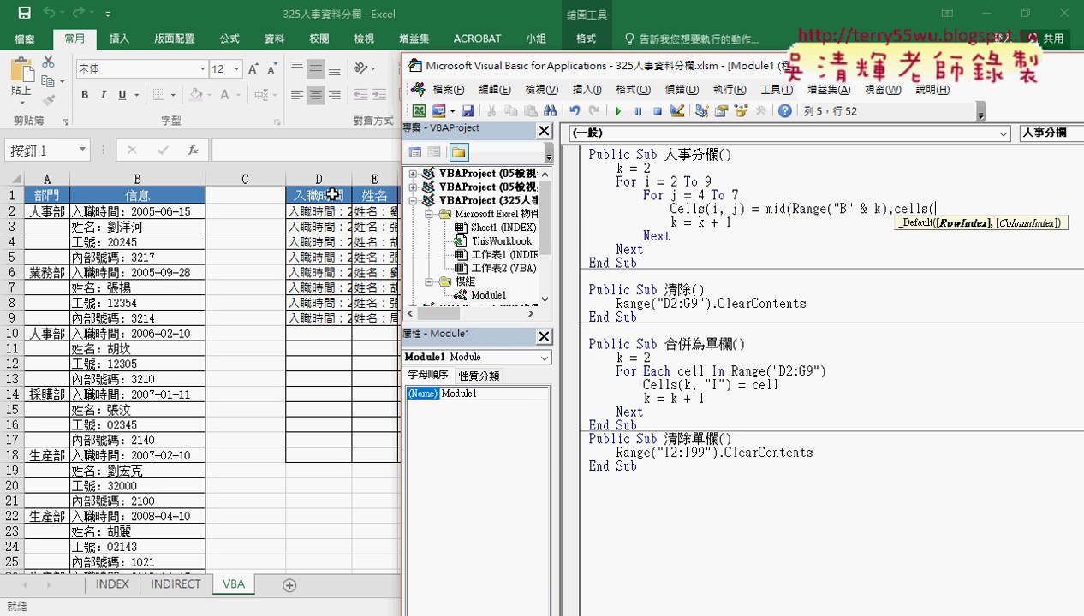
{"action": "type", "text": "1"}
{"action": "type", "text": ",j"}
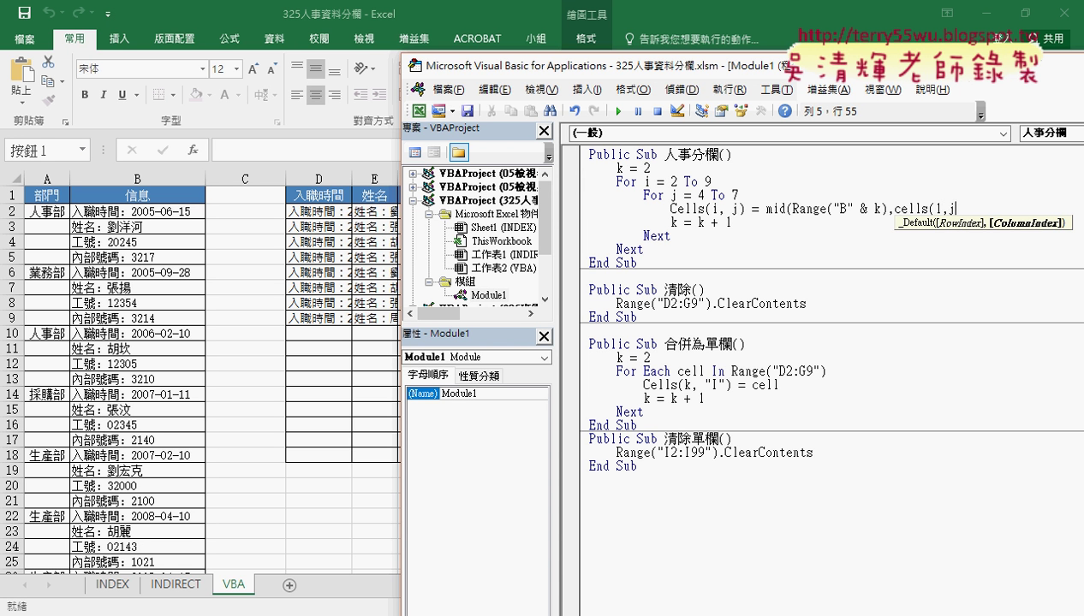
{"action": "type", "text": ")"}
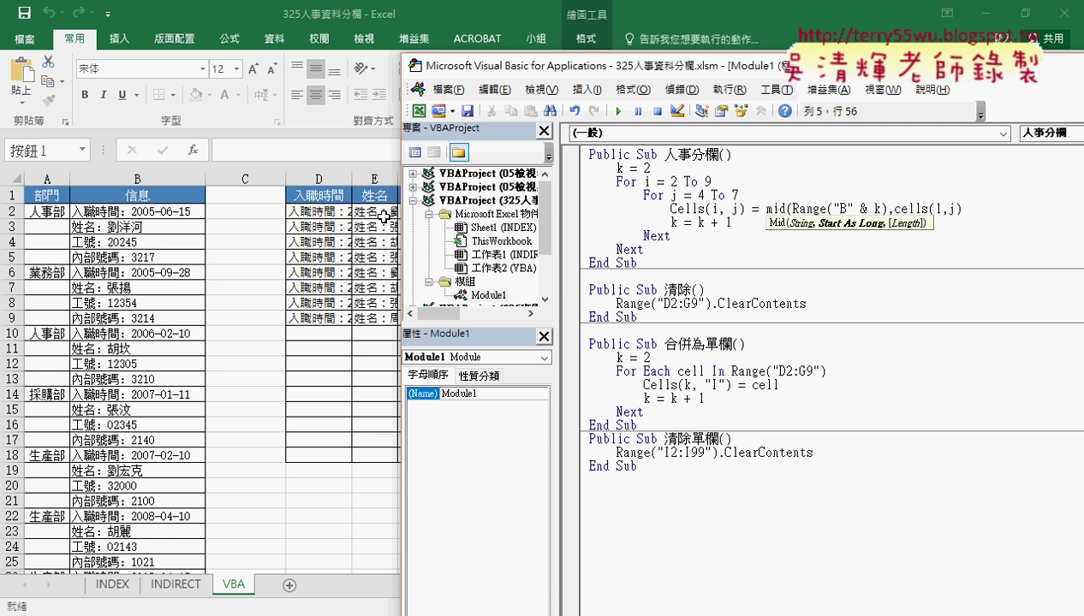
{"action": "left_click_drag", "start_coordinate": [535, 68], "coordinate": [555, 70]}
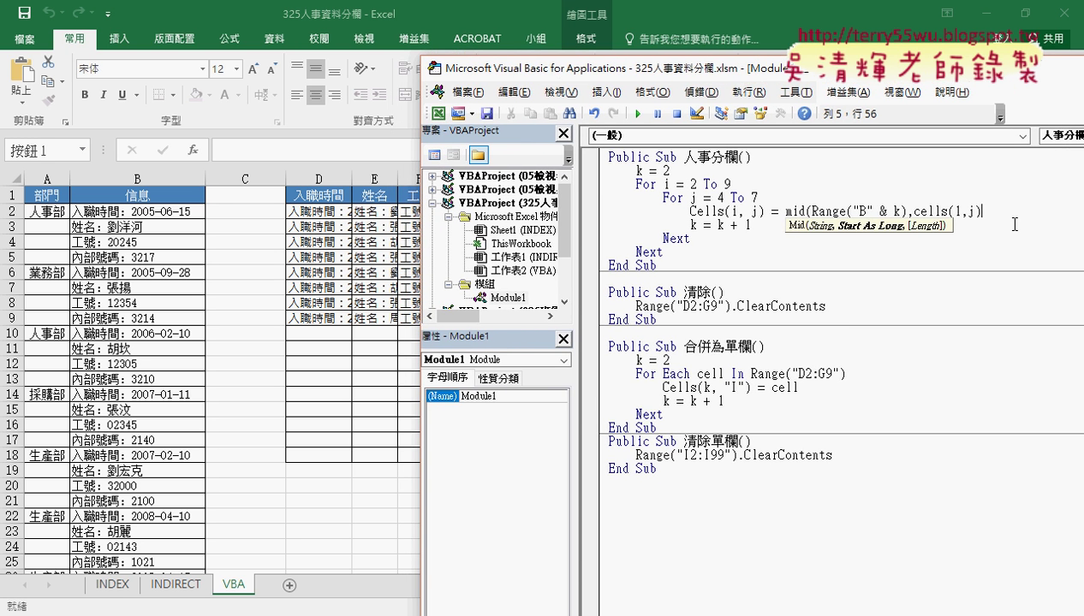
{"action": "type", "text": ")"}
{"action": "key", "text": "Left"}
{"action": "key", "text": "Left"}
{"action": "key", "text": "Left"}
{"action": "key", "text": "Left"}
{"action": "key", "text": "Left"}
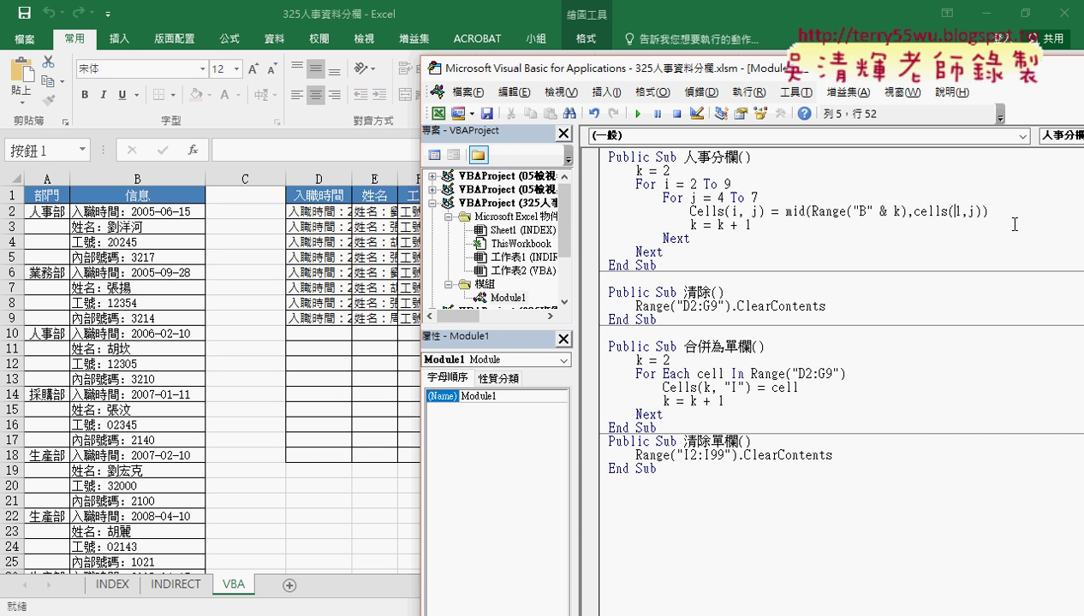
{"action": "key", "text": "Left"}
{"action": "key", "text": "Left"}
{"action": "key", "text": "Left"}
{"action": "type", "text": "le"}
{"action": "type", "text": "n("}
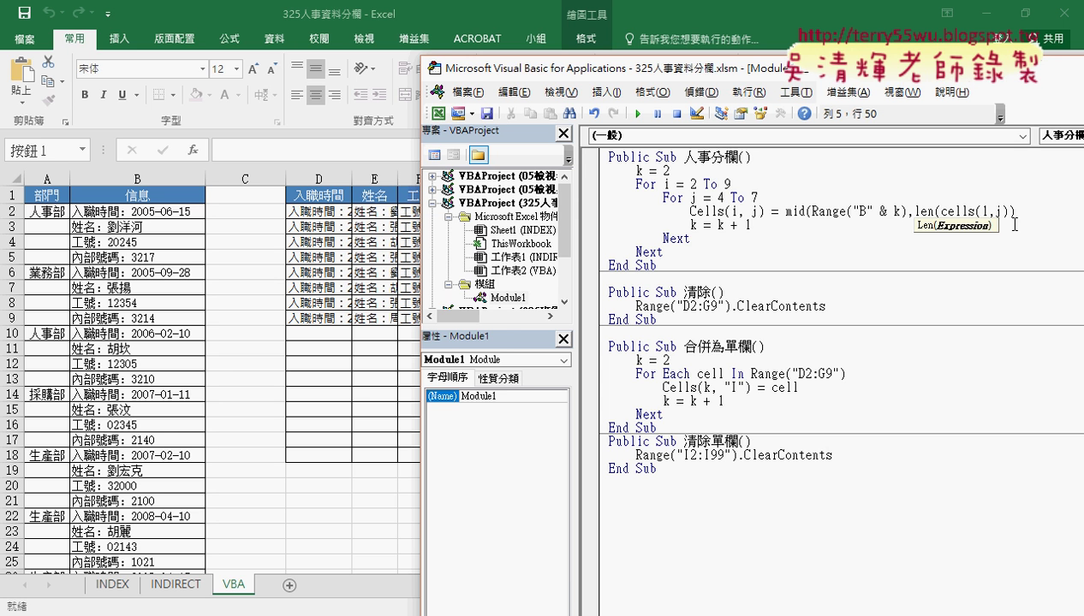
{"action": "key", "text": "End"}
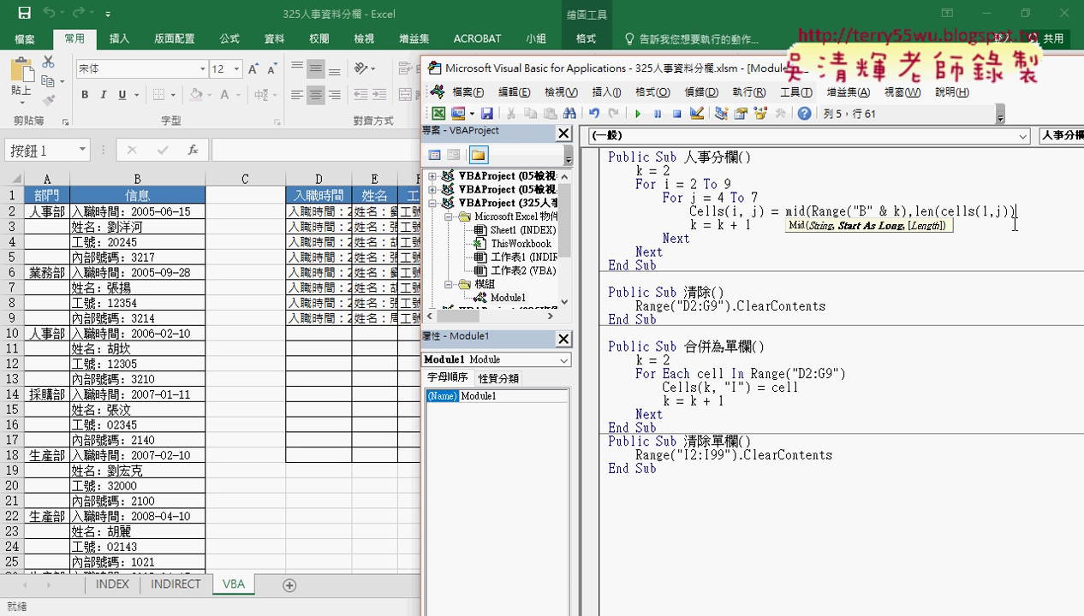
{"action": "type", "text": ")+2"}
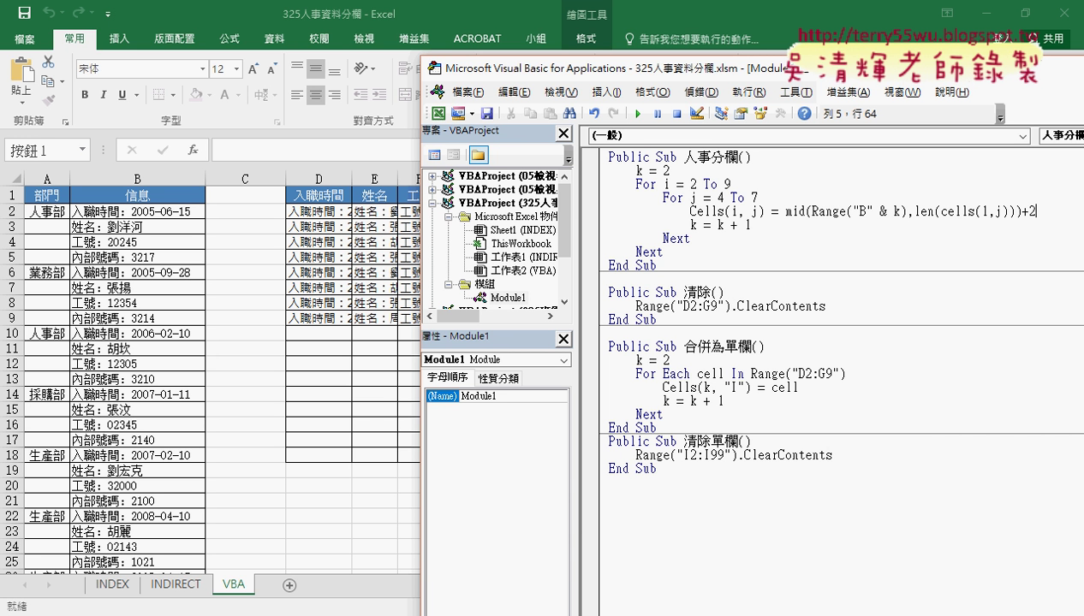
{"action": "type", "text": ",99"}
{"action": "type", "text": ")"}
{"action": "double_click", "coordinate": [1044, 212]}
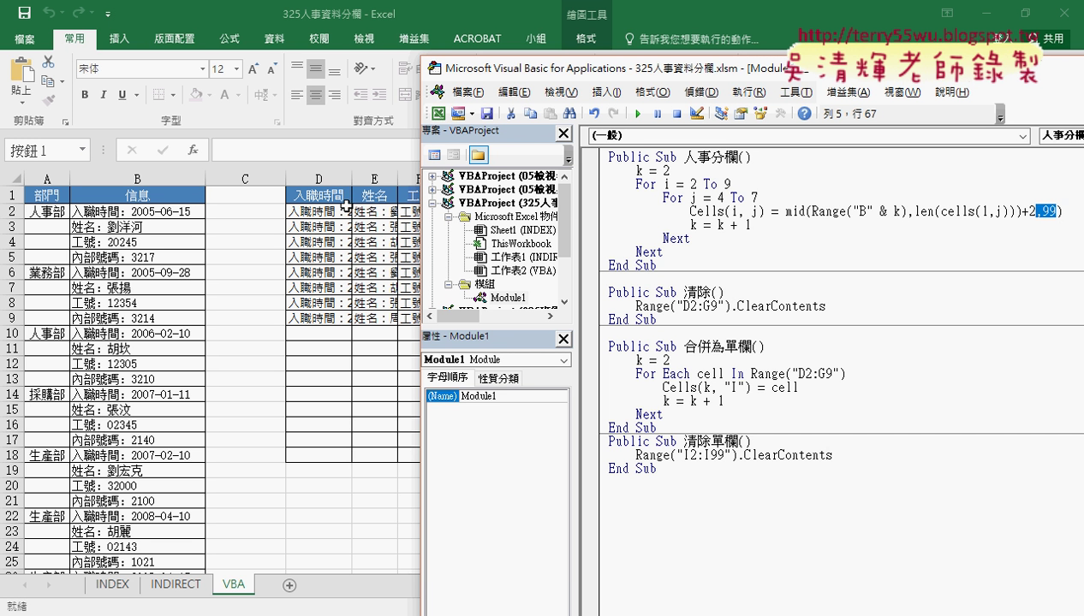
{"action": "left_click", "coordinate": [762, 268]}
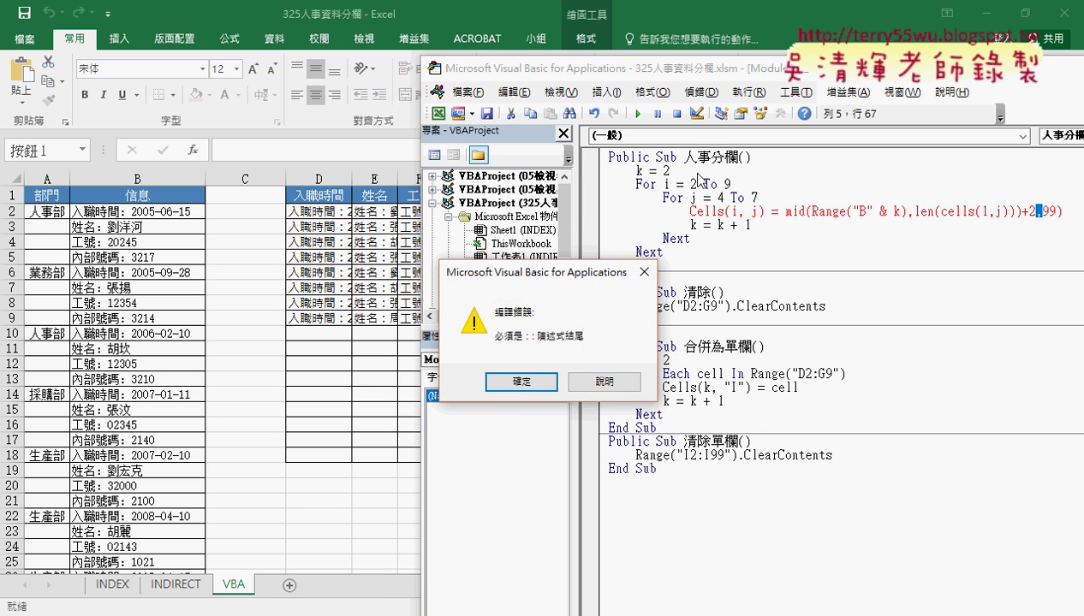
Dismiss the compile error, change the period to a comma, and add a closing parenthesis
{"action": "left_click", "coordinate": [516, 379]}
{"action": "type", "text": ","}
{"action": "left_click", "coordinate": [1082, 212]}
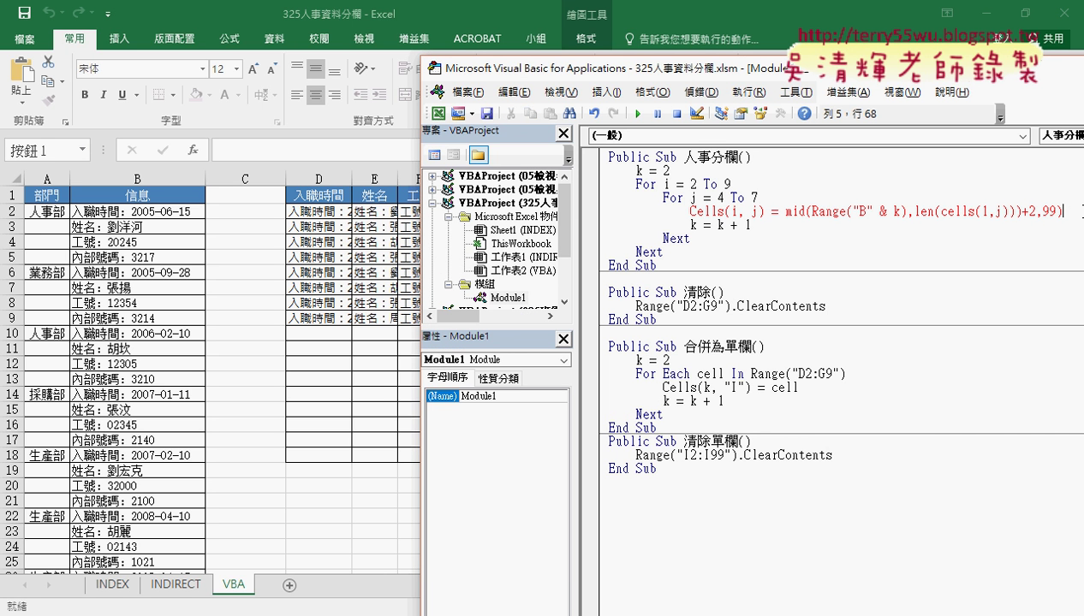
{"action": "type", "text": ")"}
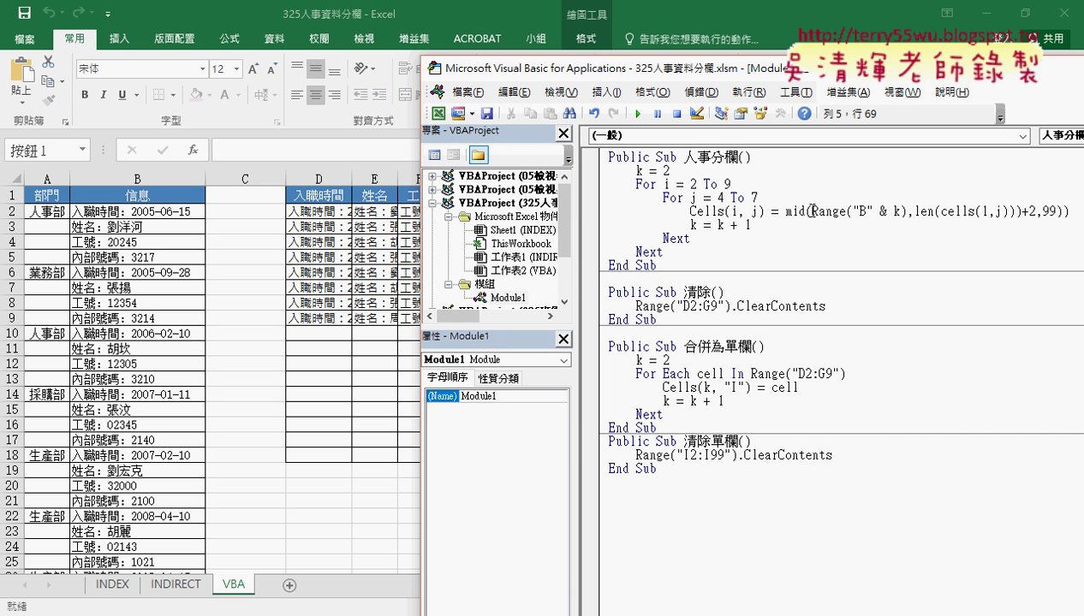
{"action": "left_click_drag", "start_coordinate": [812, 212], "coordinate": [909, 211]}
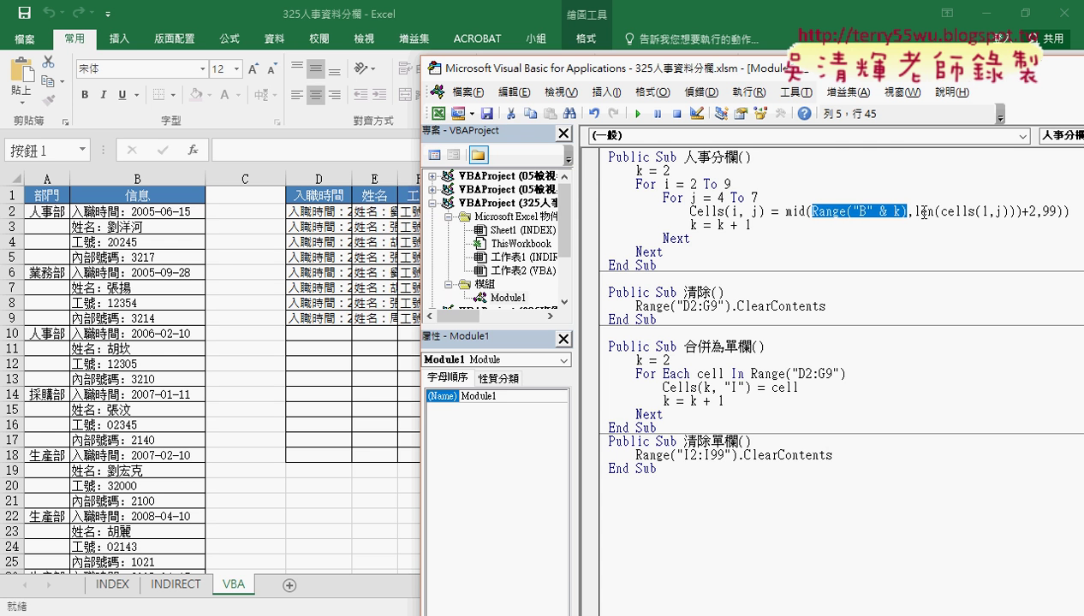
Rebalance the parentheses so the line compiles as Mid(Range("B" & k), Len(Cells(1, j)) + 2, 99)
{"action": "left_click", "coordinate": [1006, 215]}
{"action": "type", "text": ")"}
{"action": "key", "text": "Delete"}
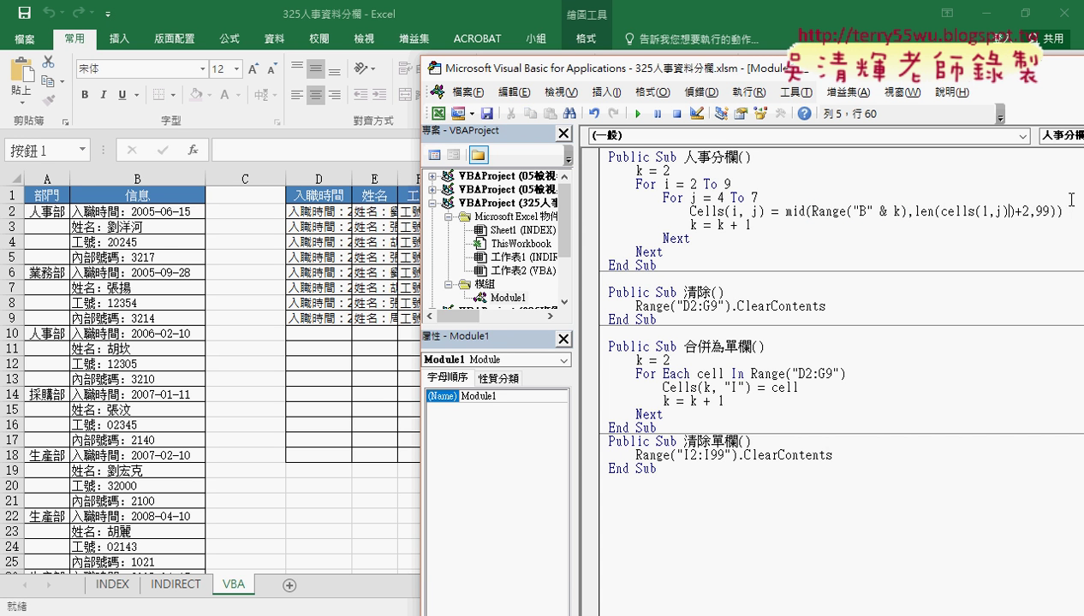
{"action": "key", "text": "Delete"}
{"action": "type", "text": ")"}
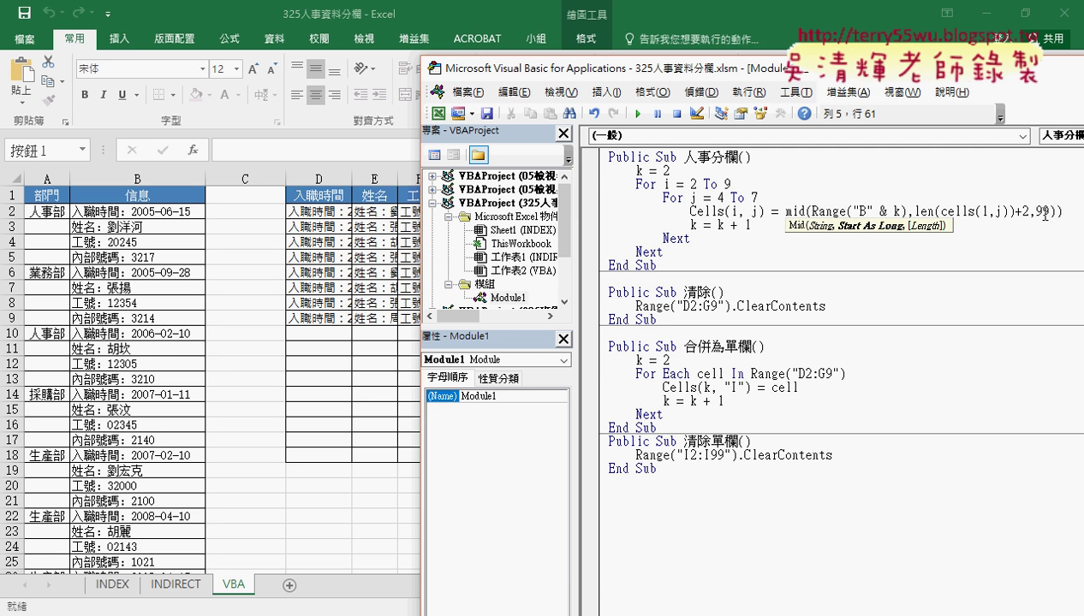
{"action": "left_click_drag", "start_coordinate": [1056, 214], "coordinate": [1067, 214]}
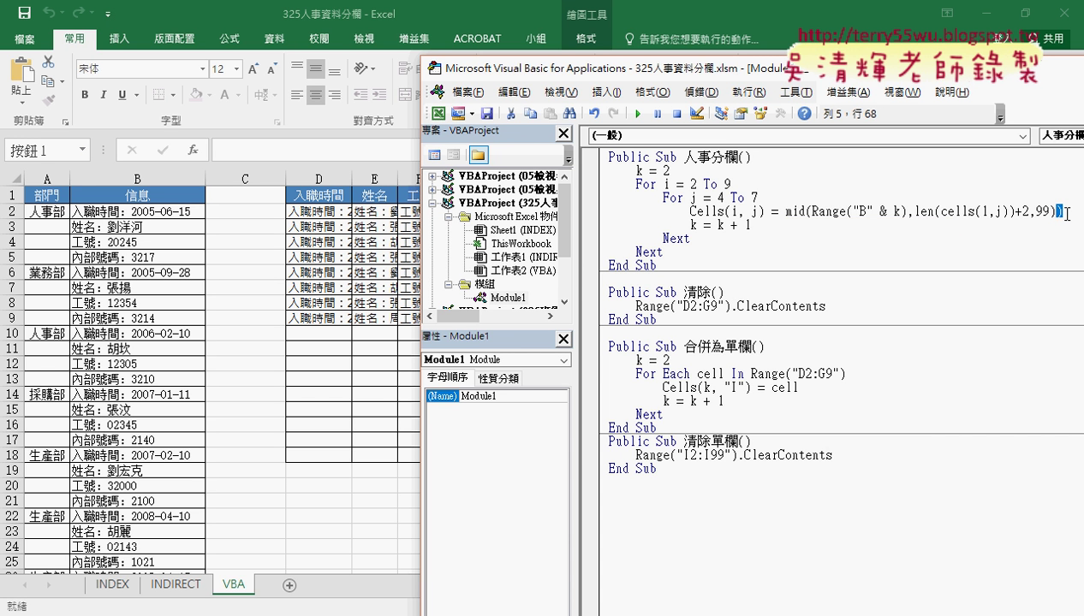
{"action": "key", "text": "Delete"}
{"action": "left_click", "coordinate": [919, 252]}
{"action": "left_click_drag", "start_coordinate": [890, 68], "coordinate": [702, 52]}
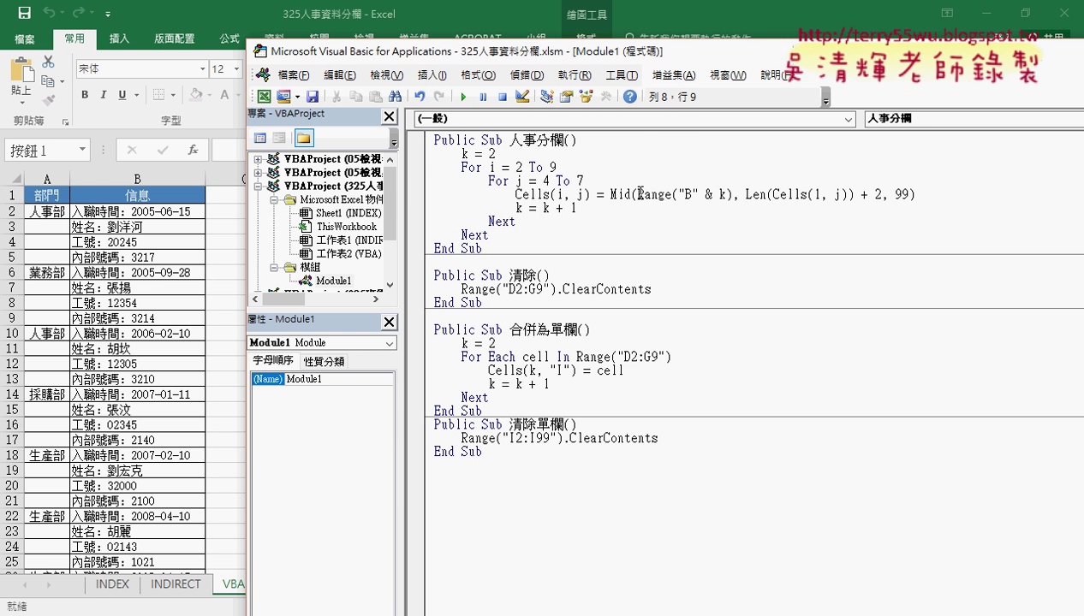
Run the corrected 人事分欄 macro, refilling D2:G9 with values like 2005/6/15, 20245 and 3217
{"action": "left_click_drag", "start_coordinate": [636, 194], "coordinate": [732, 195]}
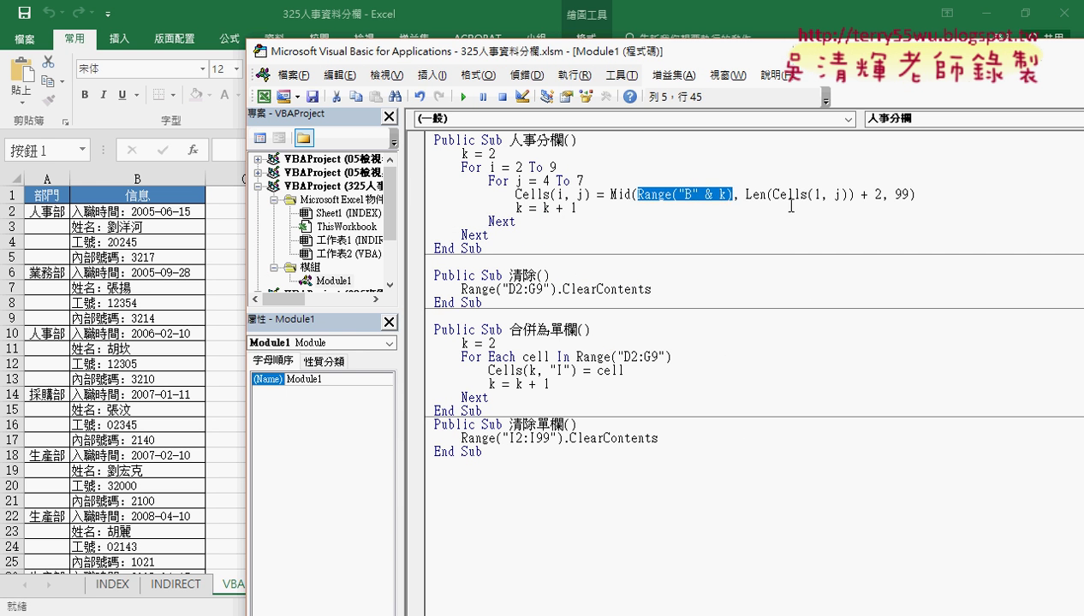
{"action": "left_click_drag", "start_coordinate": [773, 194], "coordinate": [846, 195]}
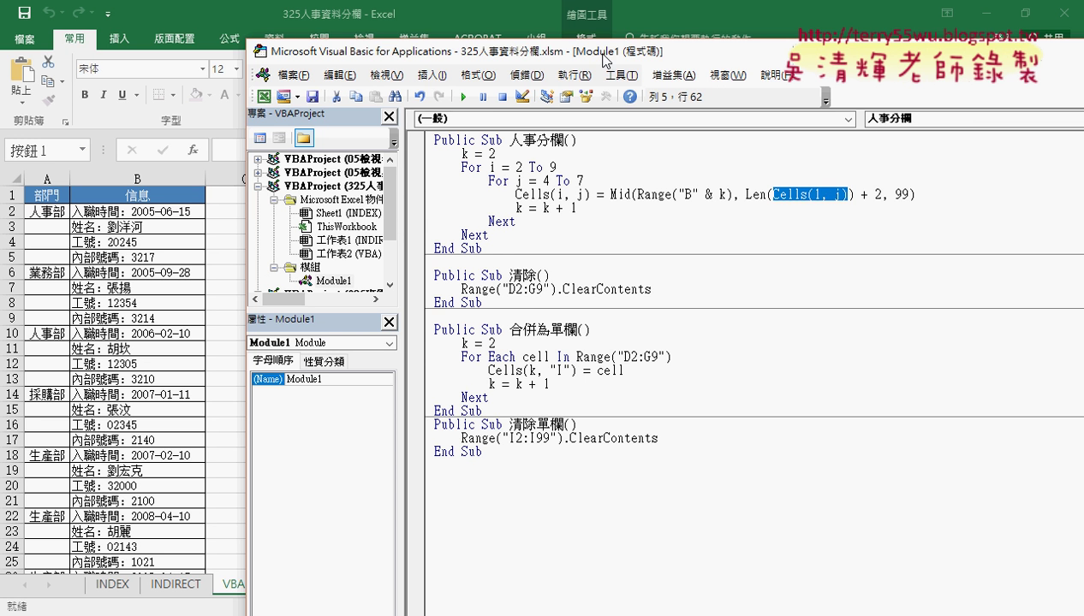
{"action": "left_click_drag", "start_coordinate": [601, 53], "coordinate": [880, 56]}
{"action": "left_click", "coordinate": [743, 99]}
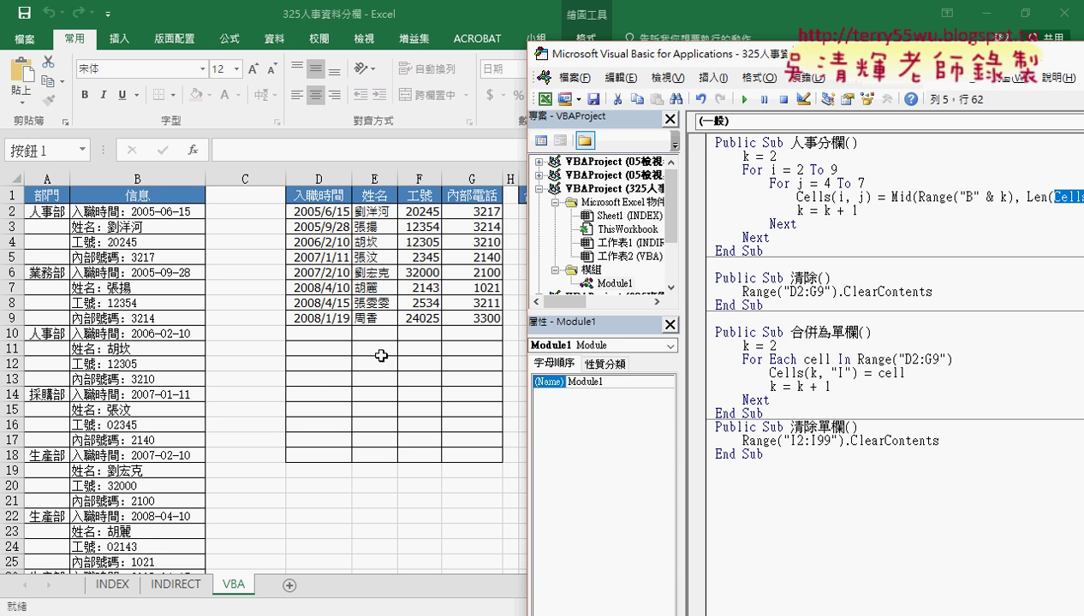
Clear column I, merge the four columns back into it, select column I, and return to the browser
{"action": "left_click", "coordinate": [377, 360]}
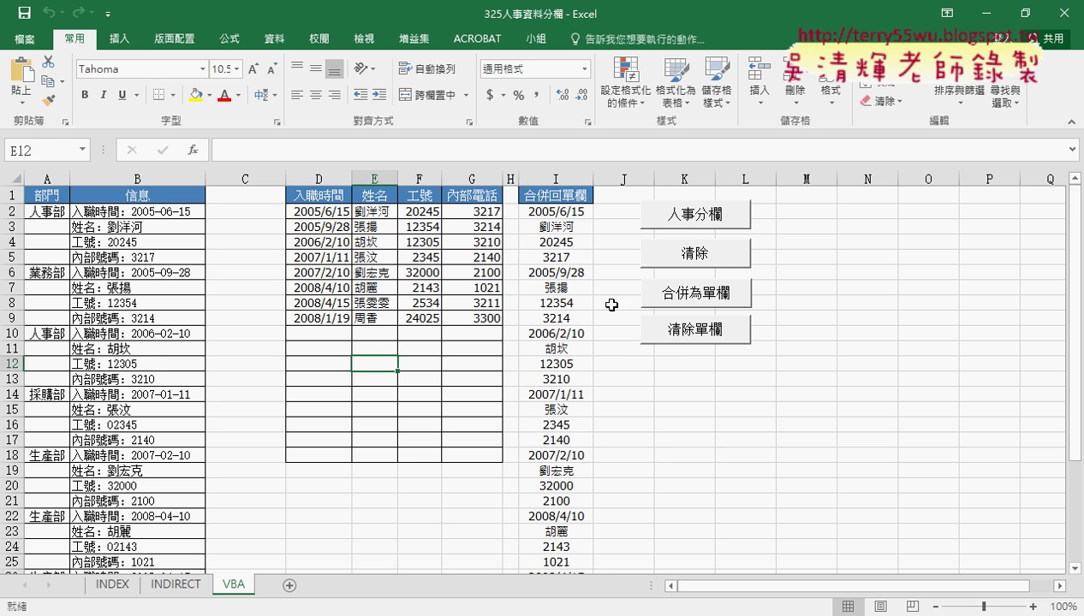
{"action": "left_click", "coordinate": [655, 329]}
{"action": "left_click", "coordinate": [697, 296]}
{"action": "left_click", "coordinate": [548, 176]}
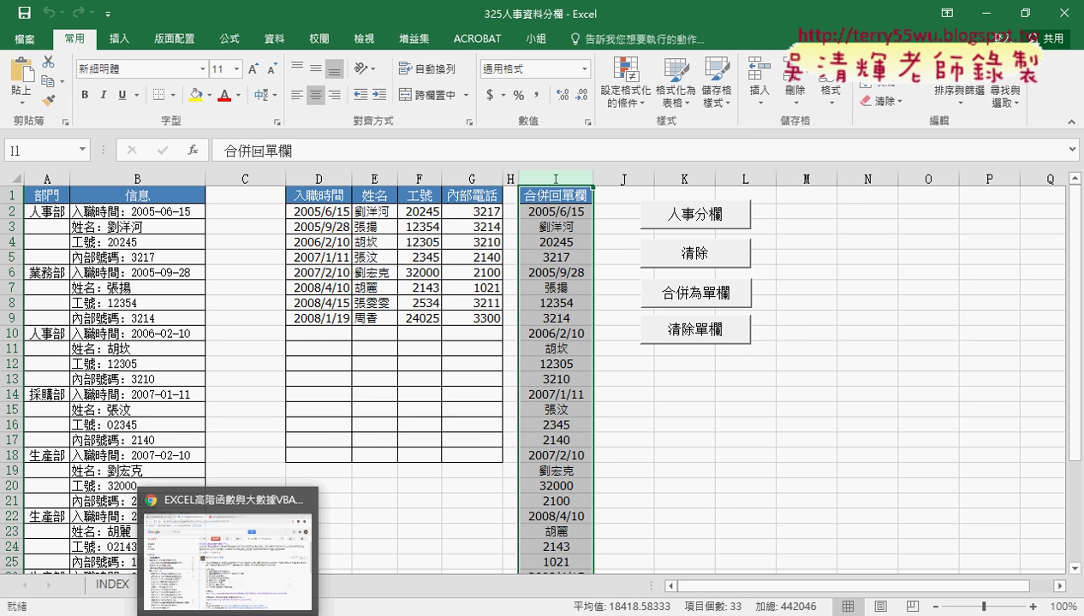
{"action": "left_click", "coordinate": [227, 561]}
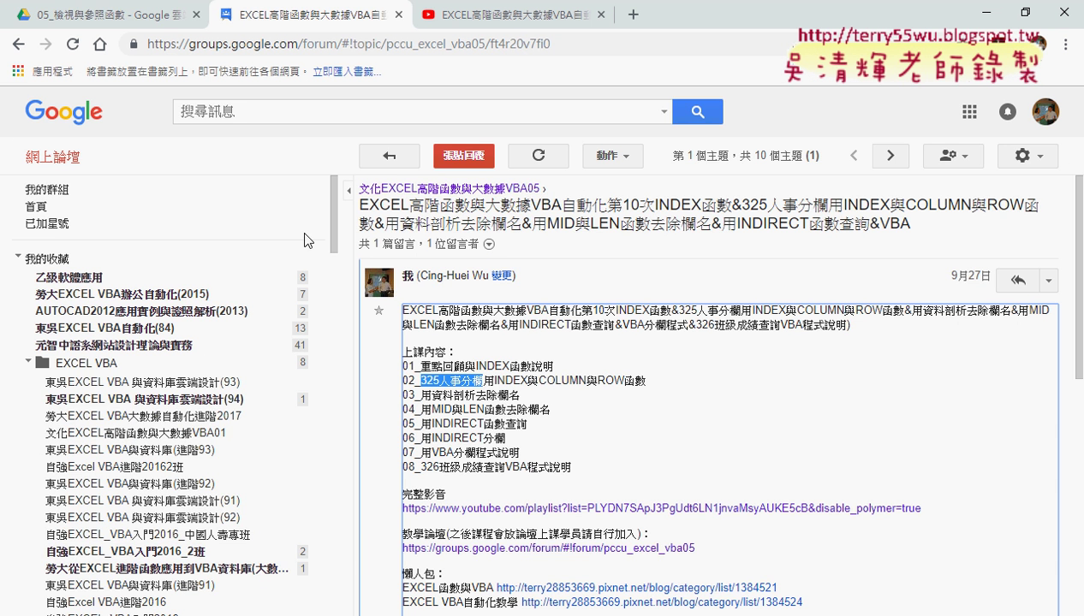
Open the 325人事資料分欄.docx notes from the course files folder in Drive
{"action": "left_click", "coordinate": [137, 19]}
{"action": "scroll", "coordinate": [364, 378], "scroll_direction": "down", "scroll_amount": 3}
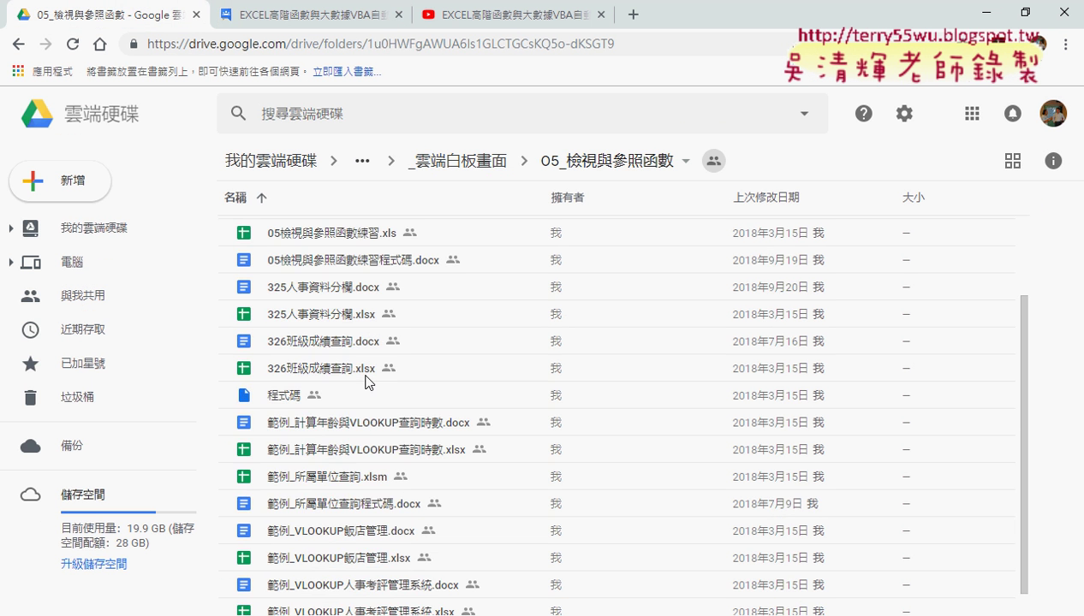
{"action": "double_click", "coordinate": [353, 261]}
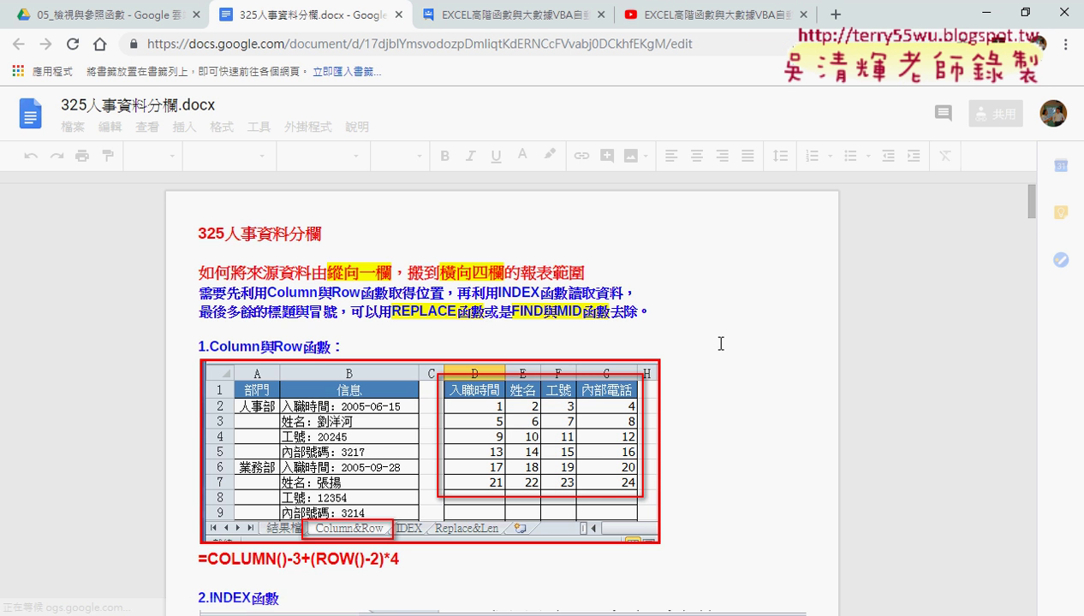
Scroll through the notes, then mark item 08_326班級成績查詢VBA程式說明 in the forum post
{"action": "scroll", "coordinate": [721, 343], "scroll_direction": "down", "scroll_amount": 4}
{"action": "scroll", "coordinate": [720, 344], "scroll_direction": "down", "scroll_amount": 5}
{"action": "scroll", "coordinate": [721, 344], "scroll_direction": "down", "scroll_amount": 5}
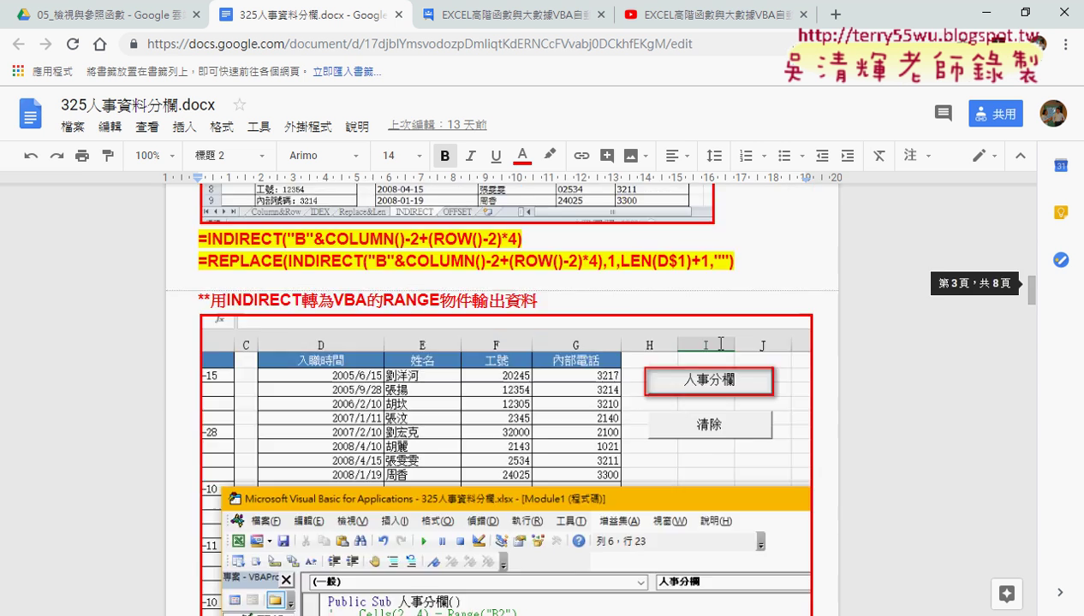
{"action": "scroll", "coordinate": [721, 344], "scroll_direction": "down", "scroll_amount": 4}
{"action": "scroll", "coordinate": [720, 343], "scroll_direction": "down", "scroll_amount": 3}
{"action": "scroll", "coordinate": [721, 343], "scroll_direction": "down", "scroll_amount": 3}
{"action": "scroll", "coordinate": [720, 343], "scroll_direction": "down", "scroll_amount": 5}
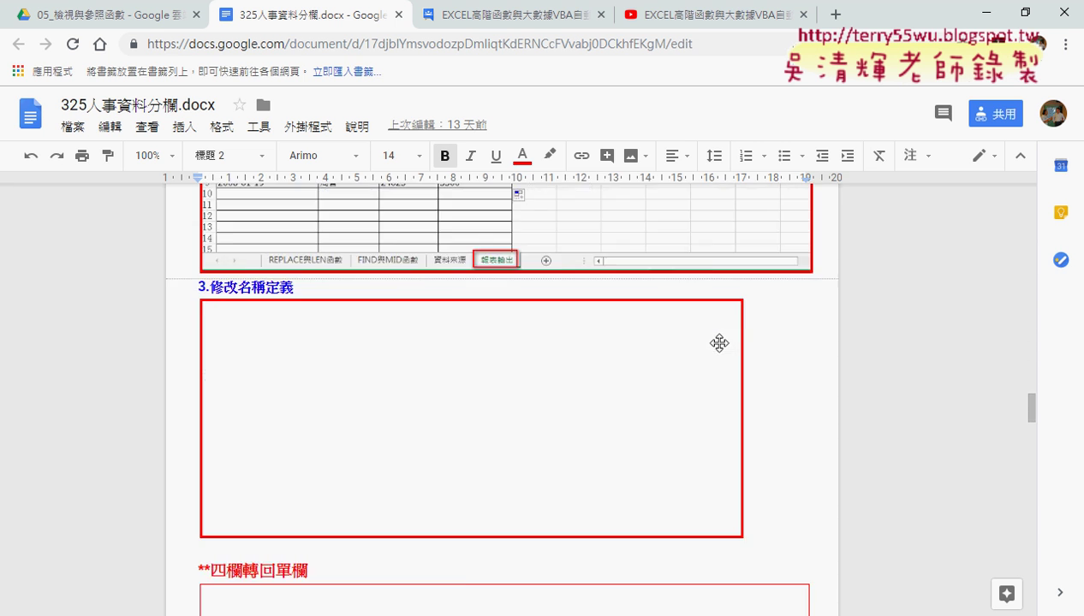
{"action": "scroll", "coordinate": [719, 343], "scroll_direction": "down", "scroll_amount": 3}
{"action": "scroll", "coordinate": [719, 343], "scroll_direction": "down", "scroll_amount": 5}
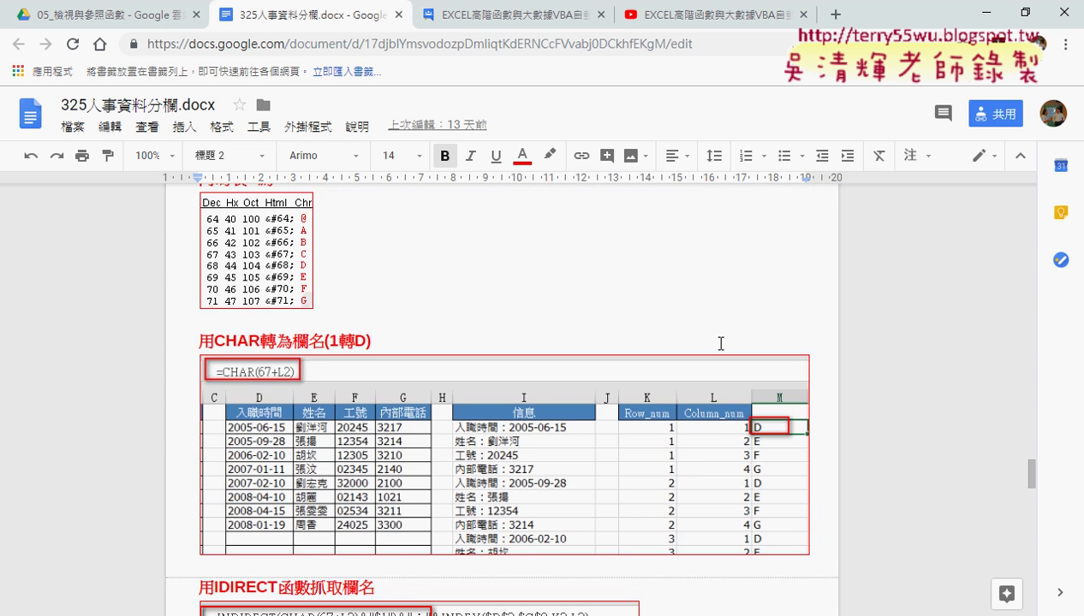
{"action": "left_click", "coordinate": [509, 17]}
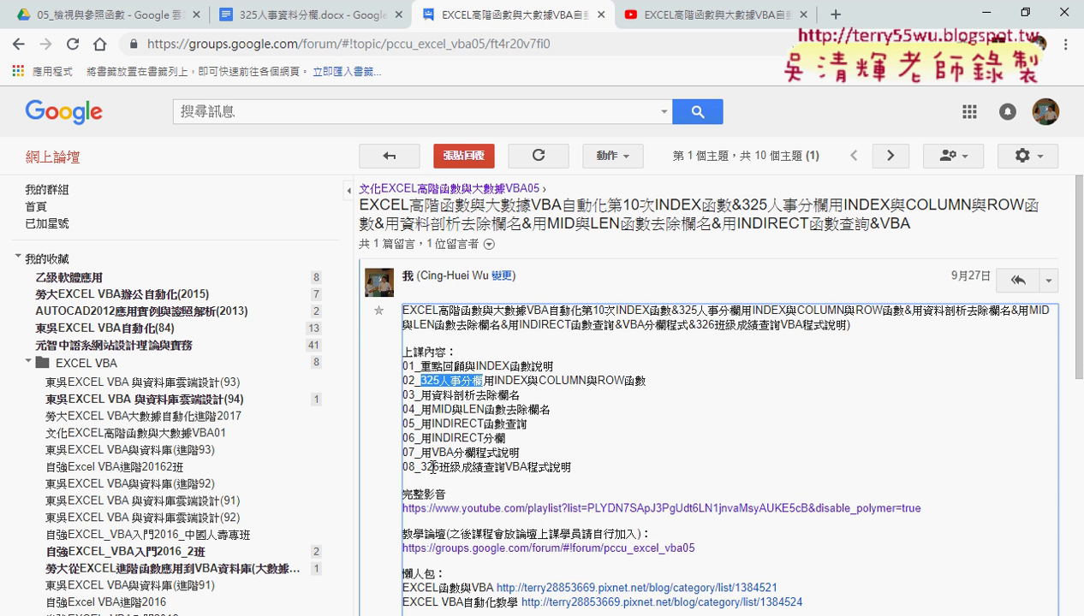
{"action": "left_click_drag", "start_coordinate": [572, 467], "coordinate": [402, 467]}
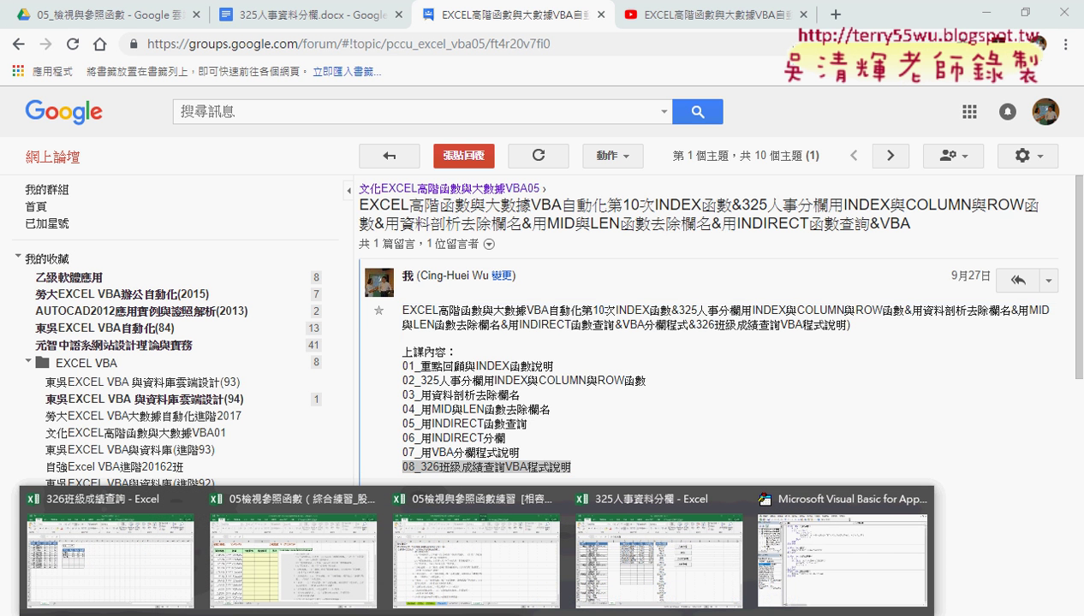
In the 326班級成績查詢 workbook, set the H2 class dropdown to 一班
{"action": "left_click", "coordinate": [110, 548]}
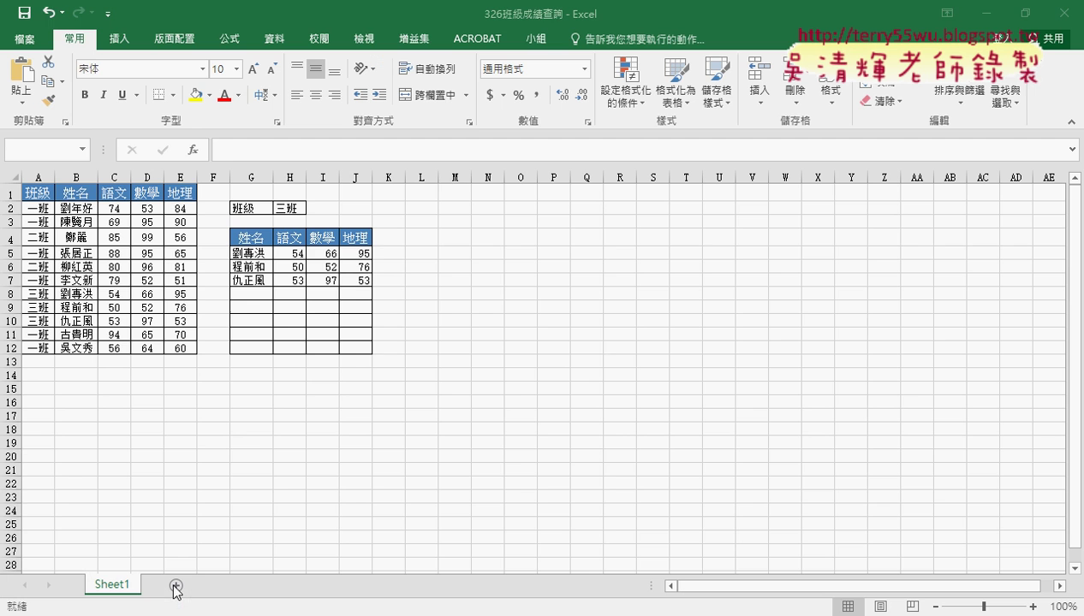
{"action": "left_click", "coordinate": [461, 320]}
{"action": "left_click", "coordinate": [287, 208]}
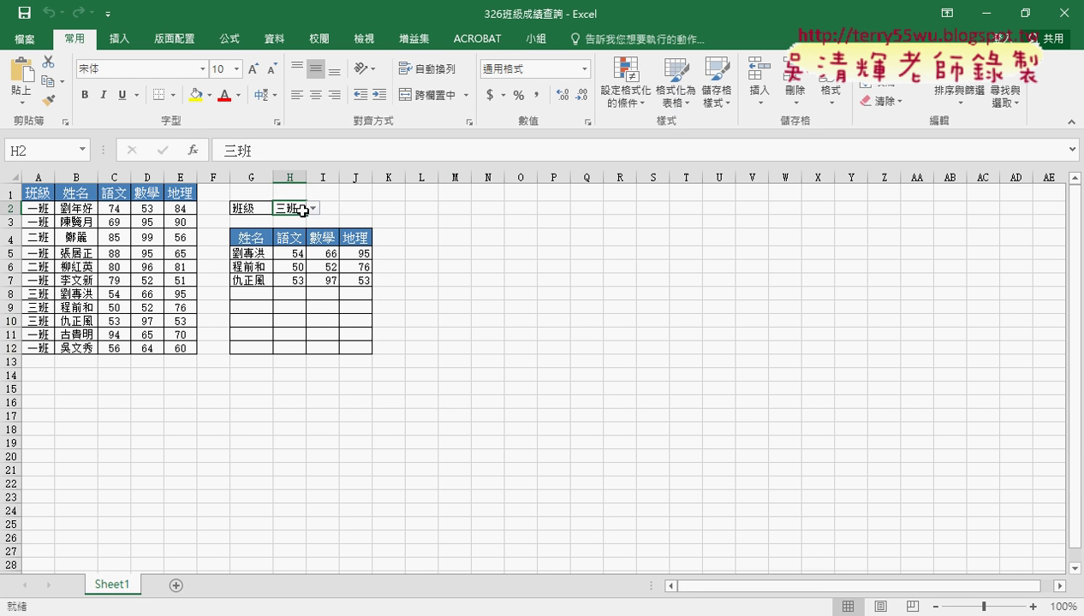
{"action": "left_click", "coordinate": [312, 208]}
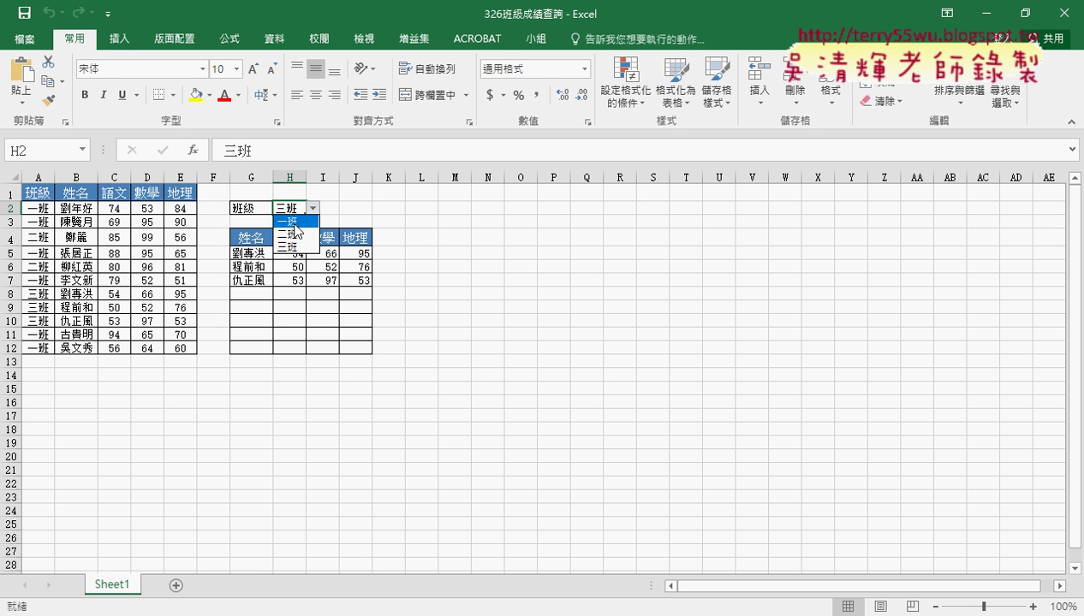
{"action": "left_click", "coordinate": [292, 222]}
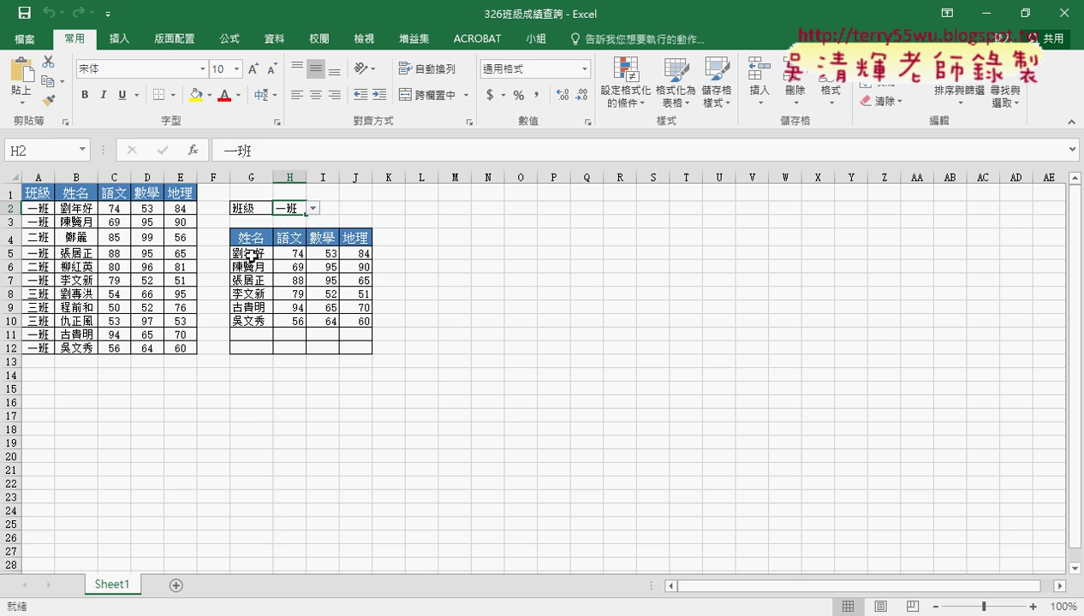
Select result rows G5:J10 and annotate the names column and 語文 headers in red
{"action": "left_click_drag", "start_coordinate": [248, 253], "coordinate": [351, 325]}
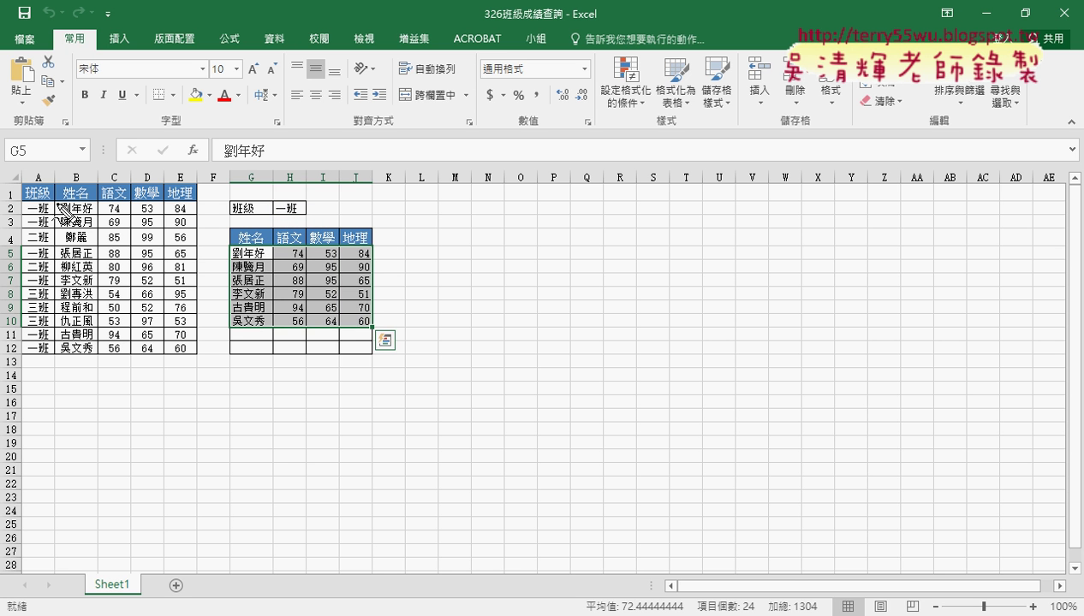
{"action": "left_click_drag", "start_coordinate": [54, 197], "coordinate": [56, 360]}
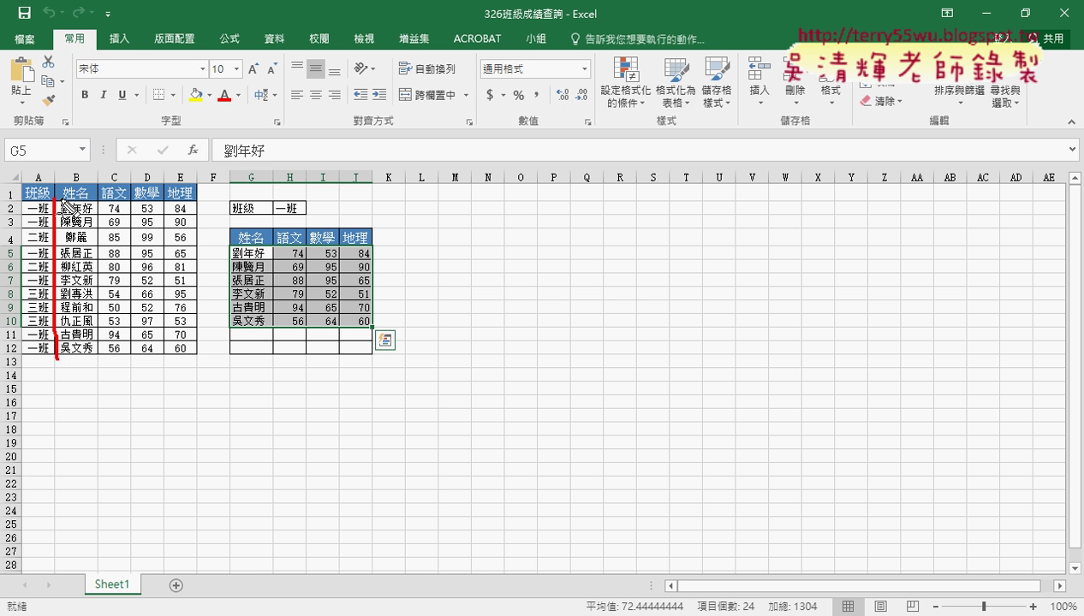
{"action": "mouse_move", "coordinate": [55, 197]}
{"action": "left_mouse_down"}
{"action": "mouse_move", "coordinate": [197, 204]}
{"action": "mouse_move", "coordinate": [198, 315]}
{"action": "mouse_move", "coordinate": [150, 361]}
{"action": "mouse_move", "coordinate": [58, 358]}
{"action": "left_mouse_up"}
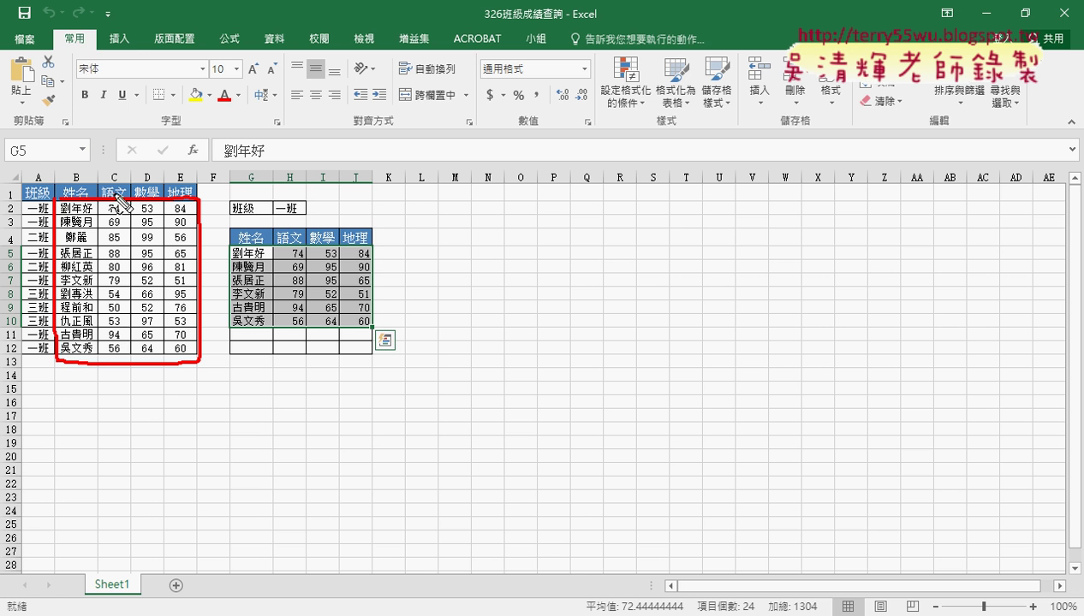
{"action": "mouse_move", "coordinate": [111, 195]}
{"action": "left_mouse_down"}
{"action": "mouse_move", "coordinate": [285, 227]}
{"action": "mouse_move", "coordinate": [281, 250]}
{"action": "mouse_move", "coordinate": [295, 216]}
{"action": "left_mouse_up"}
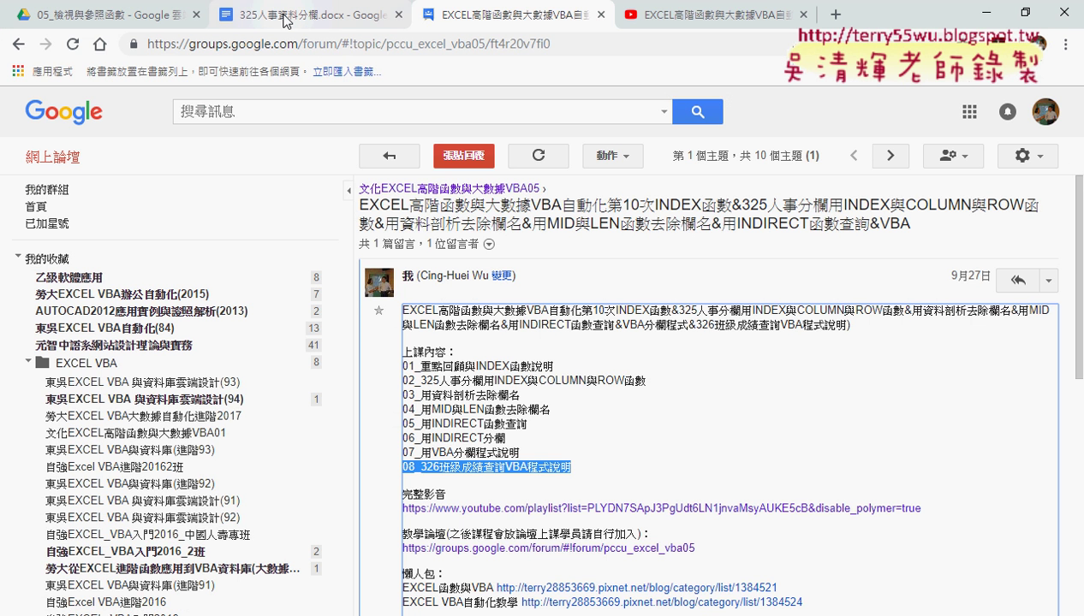
Open the 326班級成績查詢.docx notes from the Drive folder
{"action": "left_click", "coordinate": [283, 16]}
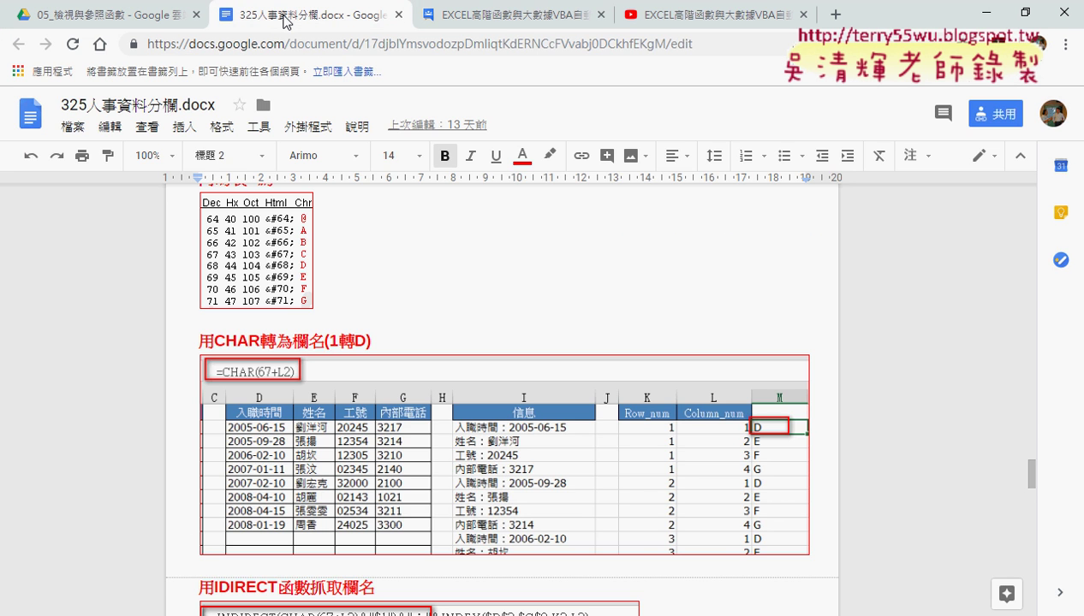
{"action": "left_click", "coordinate": [129, 15]}
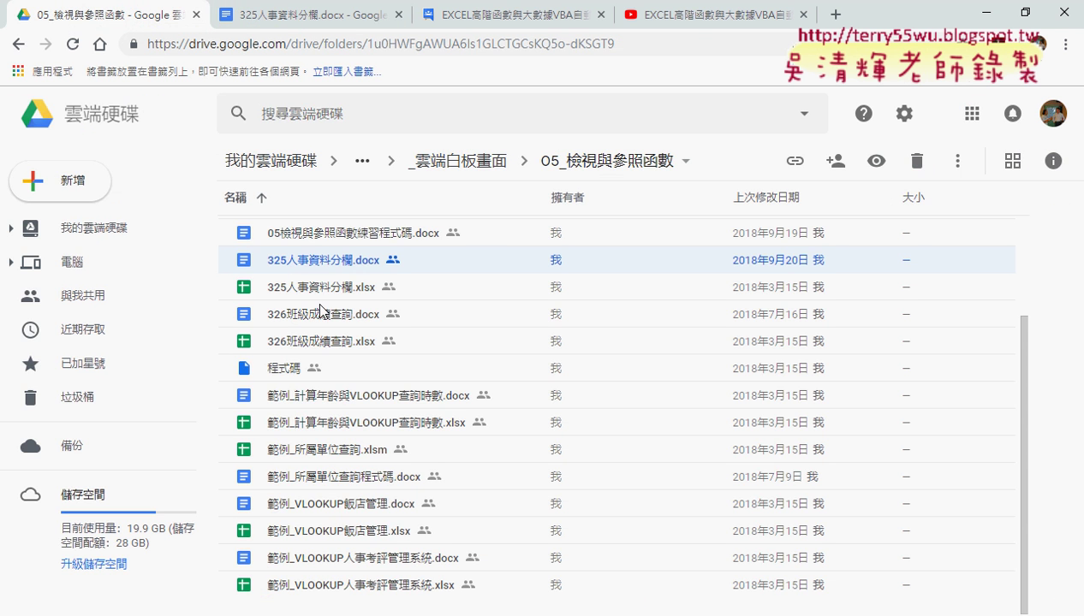
{"action": "double_click", "coordinate": [308, 315]}
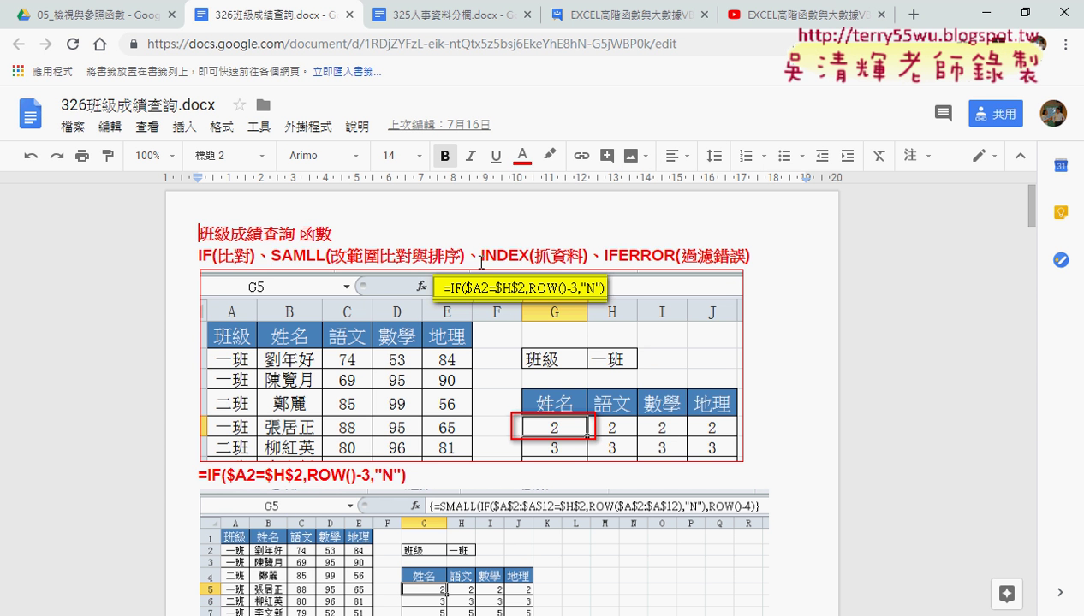
Scroll through the notes to the IFERROR/INDEX array formula paragraph and select it
{"action": "scroll", "coordinate": [764, 332], "scroll_direction": "down", "scroll_amount": 2}
{"action": "scroll", "coordinate": [764, 332], "scroll_direction": "down", "scroll_amount": 2}
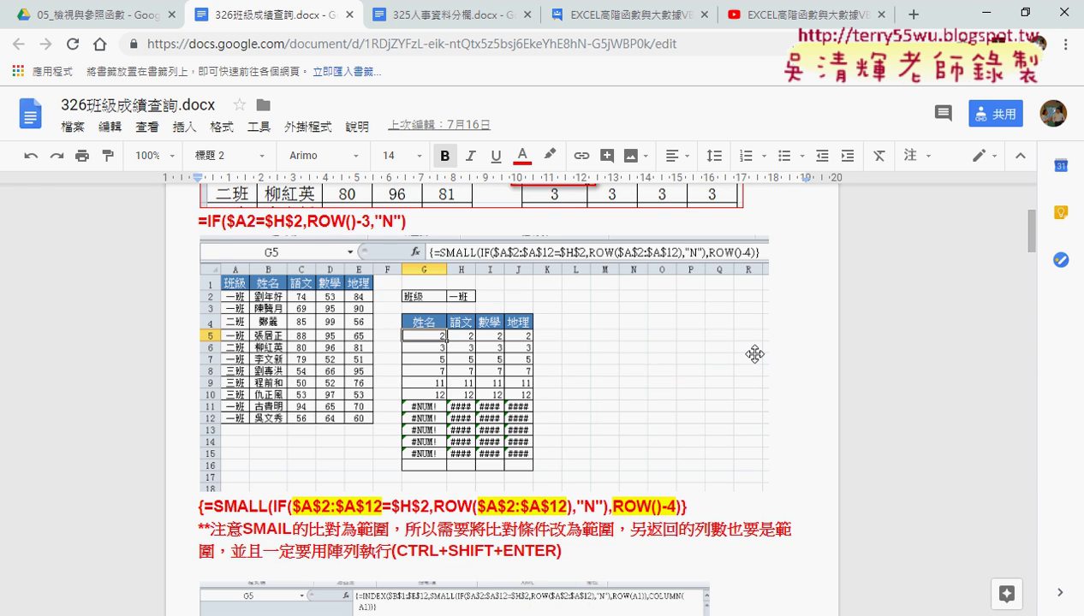
{"action": "scroll", "coordinate": [753, 351], "scroll_direction": "down", "scroll_amount": 1}
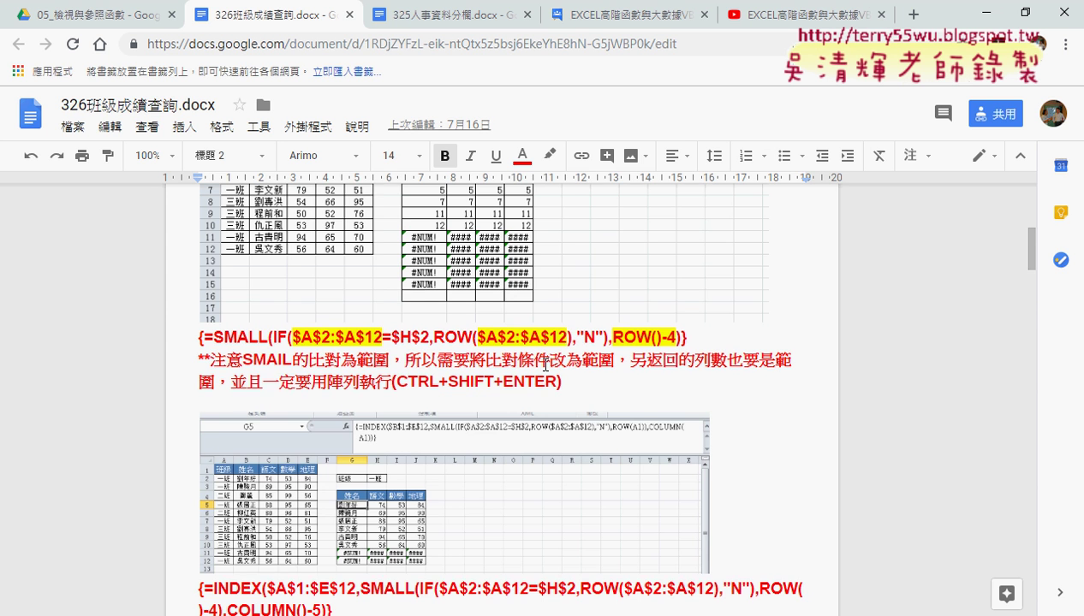
{"action": "scroll", "coordinate": [545, 365], "scroll_direction": "down", "scroll_amount": 4}
{"action": "scroll", "coordinate": [545, 364], "scroll_direction": "down", "scroll_amount": 1}
{"action": "scroll", "coordinate": [544, 364], "scroll_direction": "up", "scroll_amount": 3}
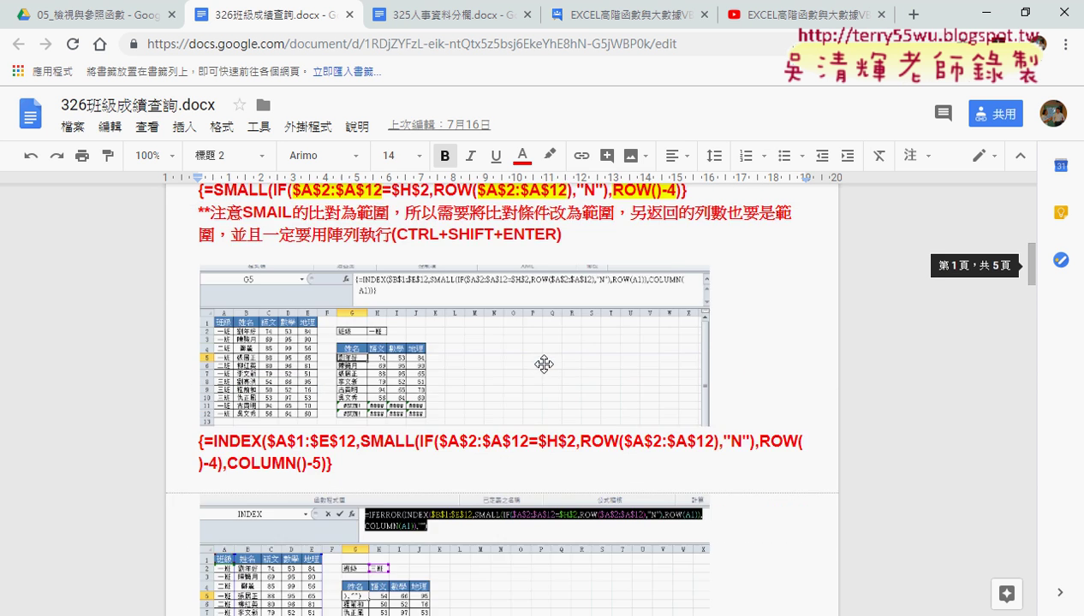
{"action": "scroll", "coordinate": [545, 364], "scroll_direction": "up", "scroll_amount": 1}
{"action": "scroll", "coordinate": [513, 342], "scroll_direction": "up", "scroll_amount": 3}
{"action": "scroll", "coordinate": [386, 300], "scroll_direction": "up", "scroll_amount": 2}
{"action": "scroll", "coordinate": [233, 253], "scroll_direction": "up", "scroll_amount": 1}
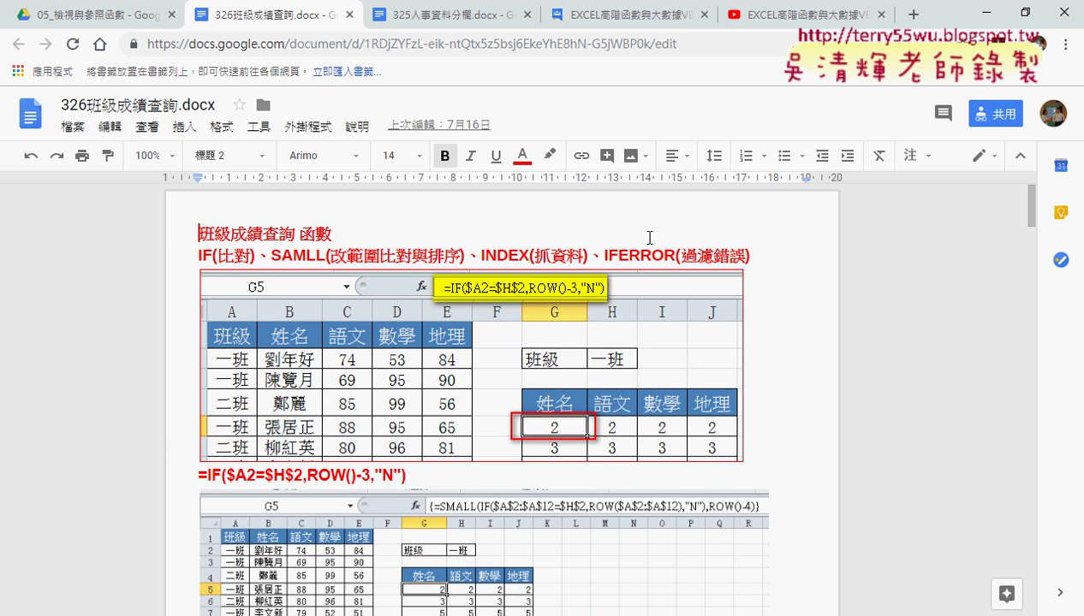
{"action": "scroll", "coordinate": [676, 265], "scroll_direction": "down", "scroll_amount": 2}
{"action": "scroll", "coordinate": [682, 266], "scroll_direction": "down", "scroll_amount": 3}
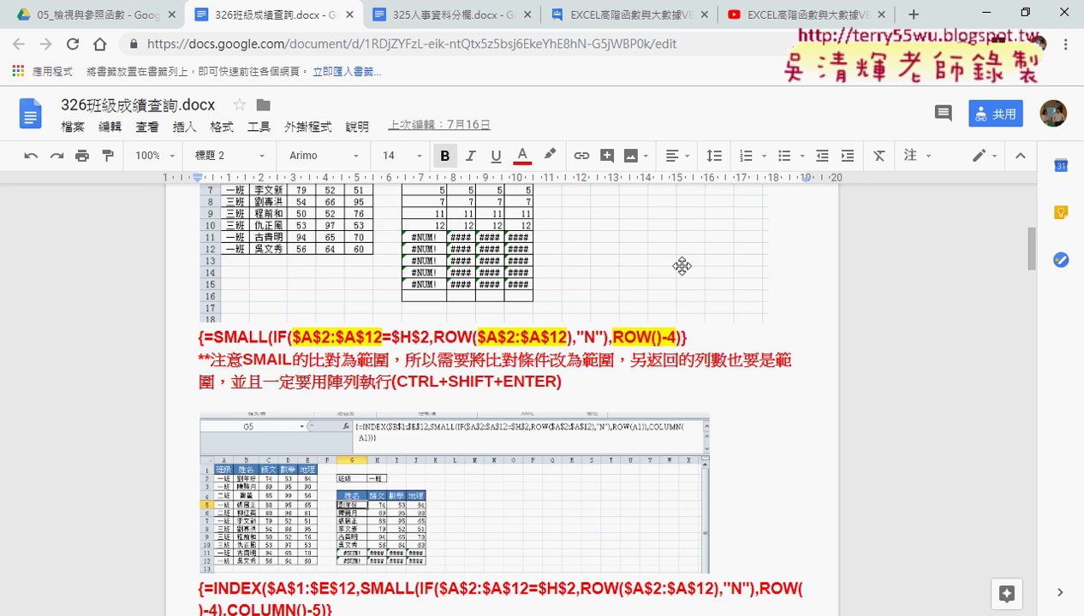
{"action": "scroll", "coordinate": [681, 267], "scroll_direction": "down", "scroll_amount": 4}
{"action": "scroll", "coordinate": [683, 265], "scroll_direction": "down", "scroll_amount": 2}
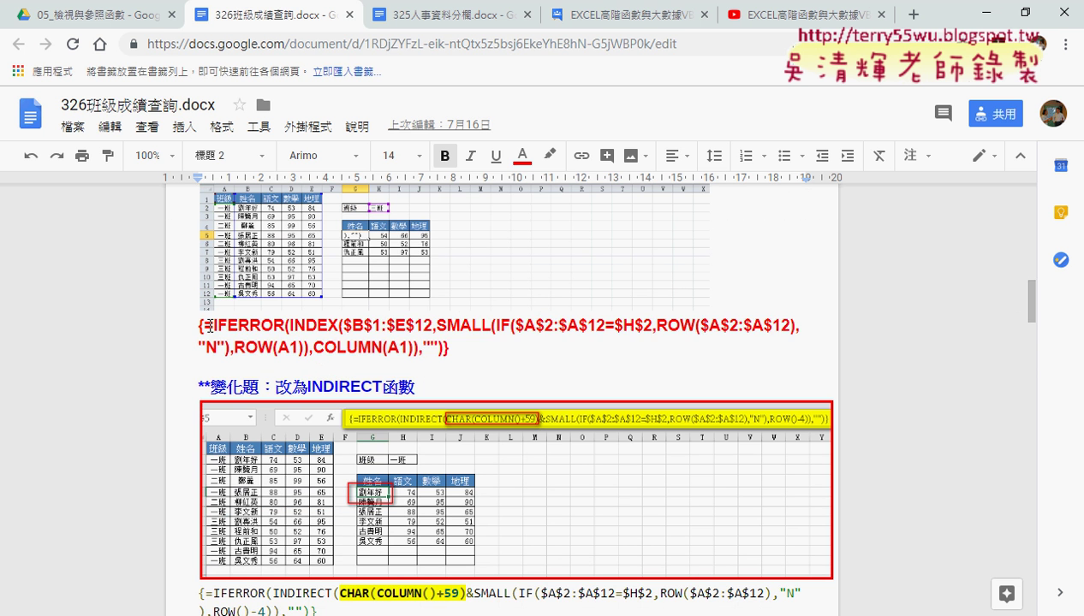
{"action": "left_click_drag", "start_coordinate": [202, 326], "coordinate": [443, 347]}
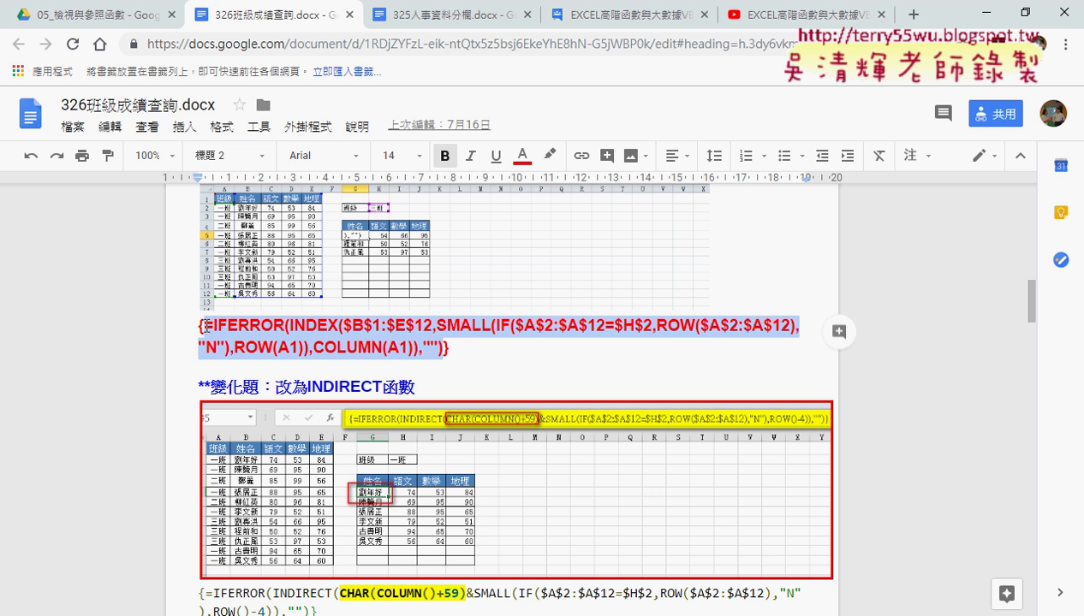
Reselect the complete red IFERROR/INDEX formula text, including its closing brace, then call up Excel
{"action": "left_click", "coordinate": [207, 326]}
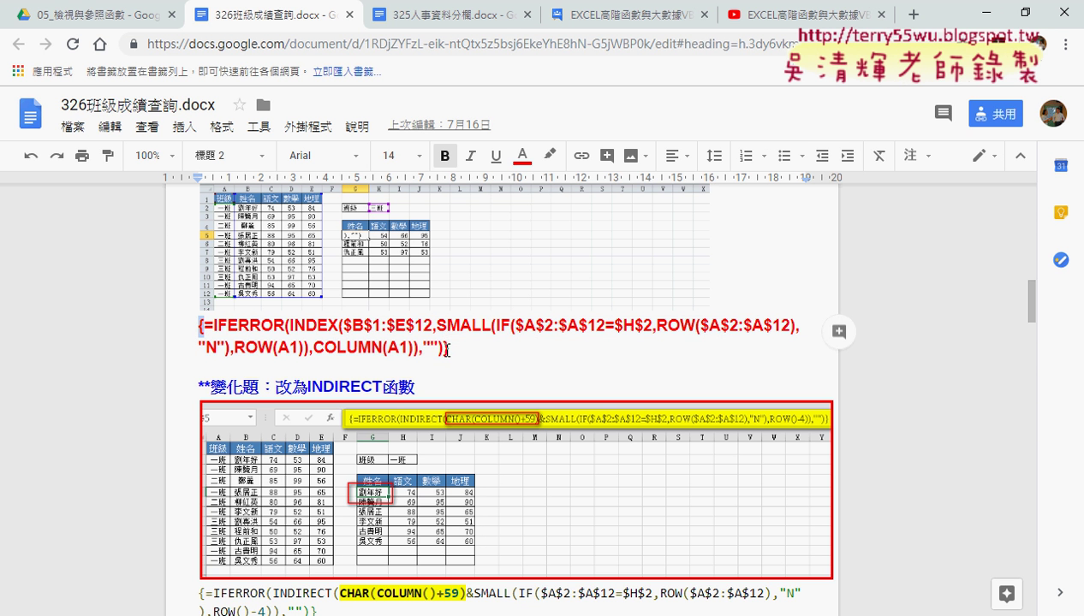
{"action": "left_click_drag", "start_coordinate": [442, 350], "coordinate": [453, 351]}
{"action": "left_click_drag", "start_coordinate": [205, 325], "coordinate": [446, 348]}
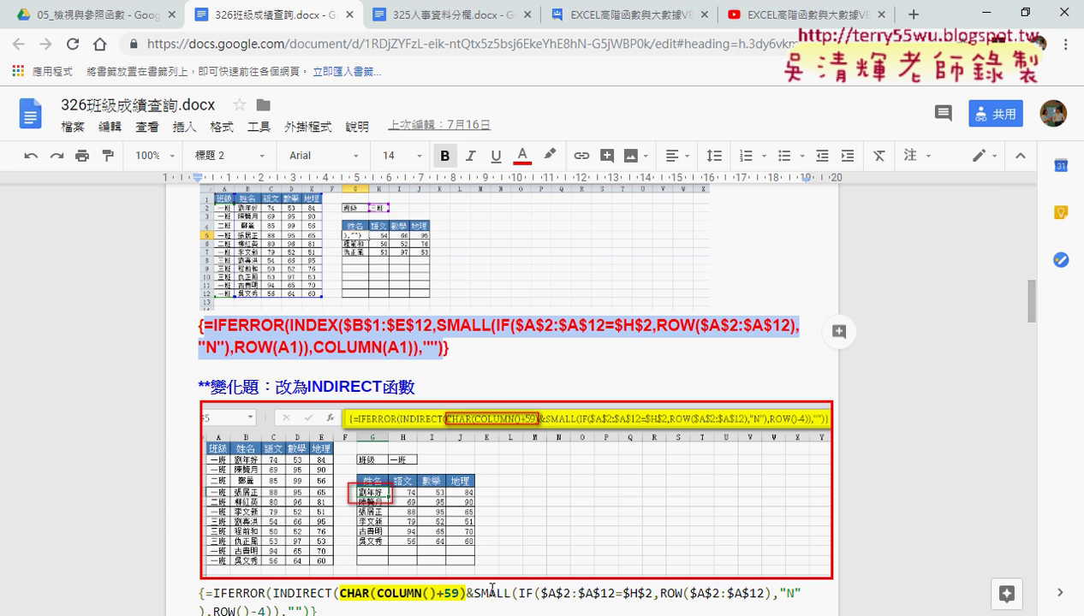
{"action": "left_click", "coordinate": [162, 612]}
Paste the IFERROR/INDEX/SMALL formula into G5 as an array formula and fill it through J12
{"action": "left_click", "coordinate": [159, 551]}
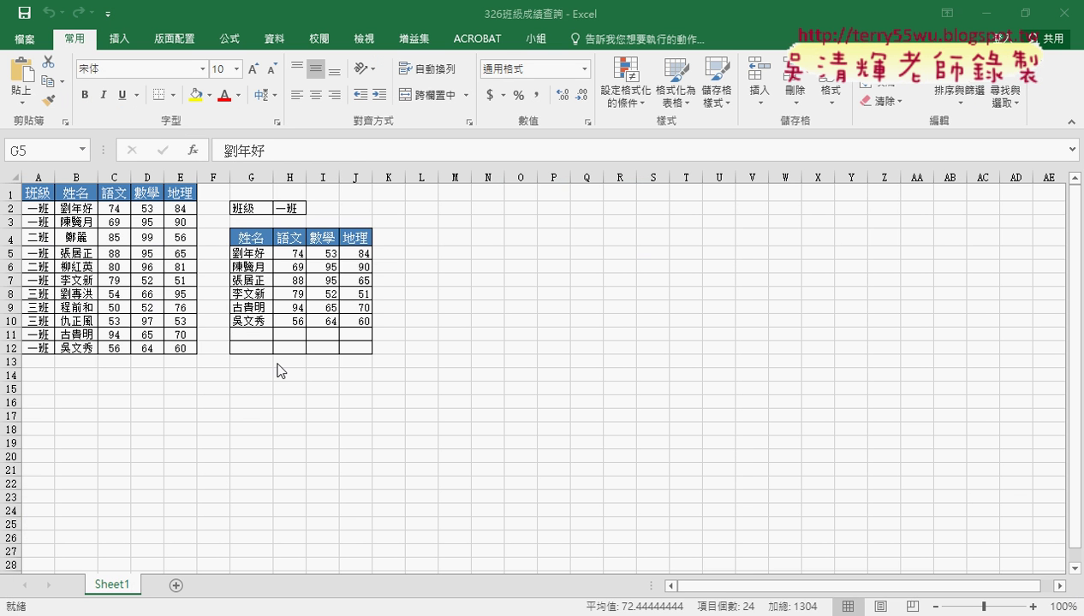
{"action": "left_click", "coordinate": [270, 255]}
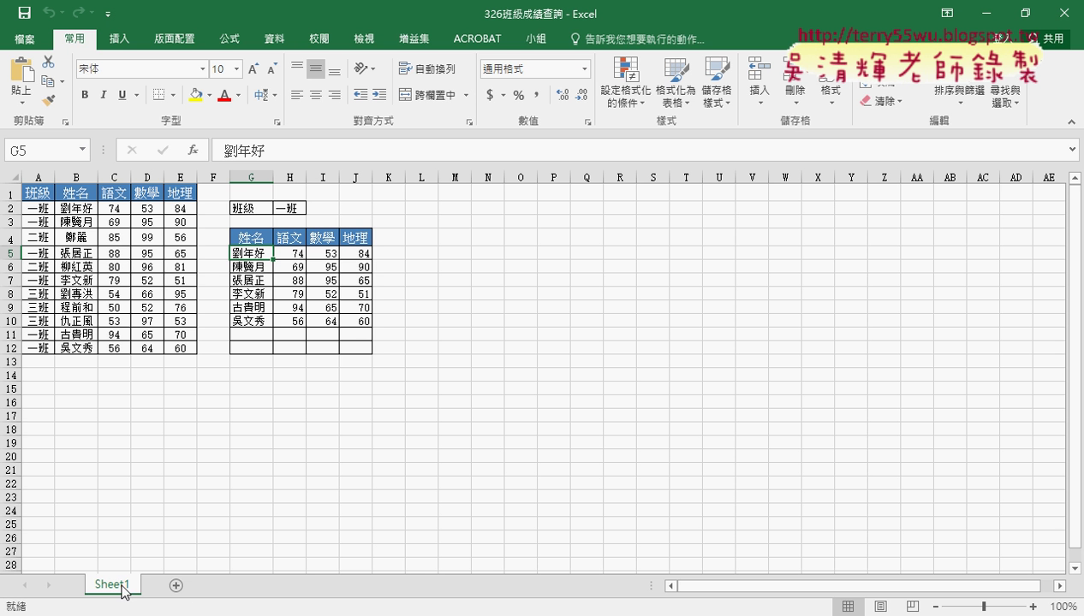
{"action": "mouse_move", "coordinate": [124, 591]}
{"action": "left_mouse_down"}
{"action": "mouse_move", "coordinate": [184, 588]}
{"action": "mouse_move", "coordinate": [141, 585]}
{"action": "left_mouse_up"}
{"action": "left_click_drag", "start_coordinate": [300, 151], "coordinate": [166, 152]}
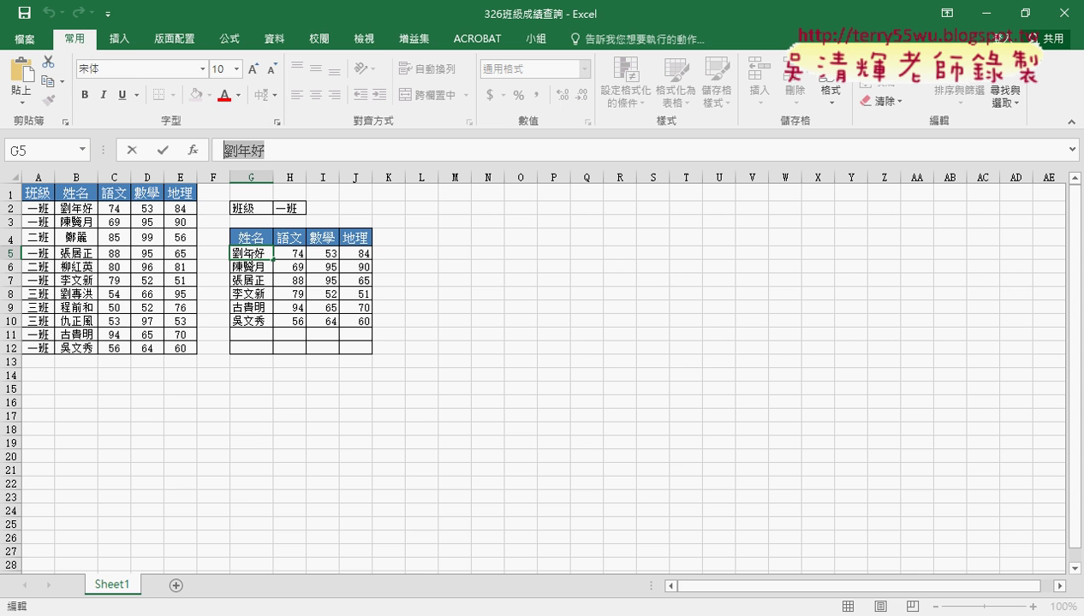
{"action": "type", "text": "=IFERROR(INDEX($B$1:$E$12,SMALL(IF($A$2:$A$12=$H$2,ROW($A$2:$A$12),\"N\"),ROW(A1)),COLUMN(A1)),\"\")"}
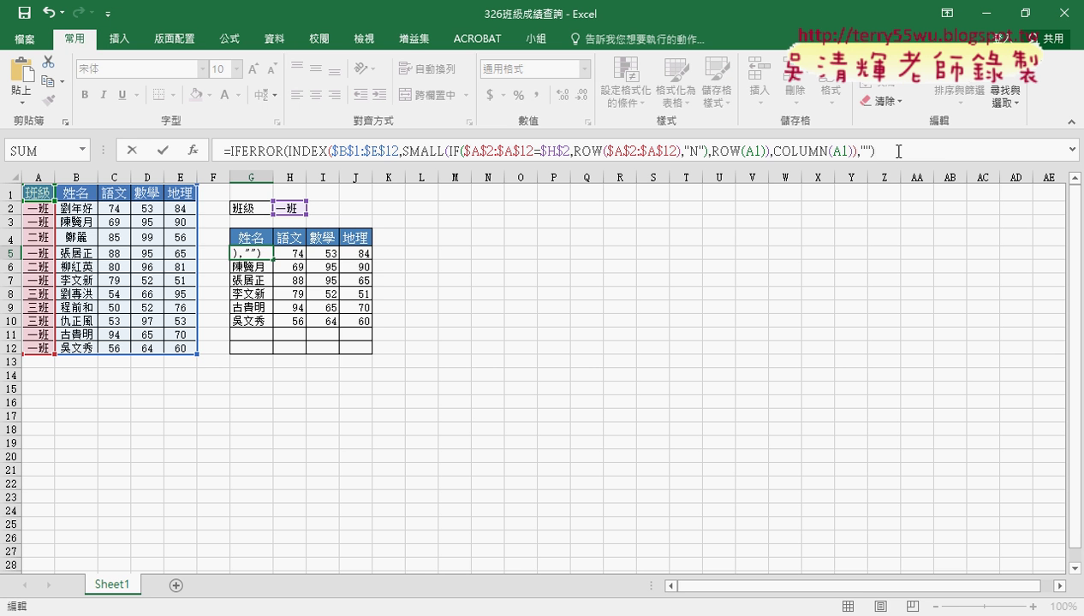
{"action": "key", "text": "ctrl+shift+Return"}
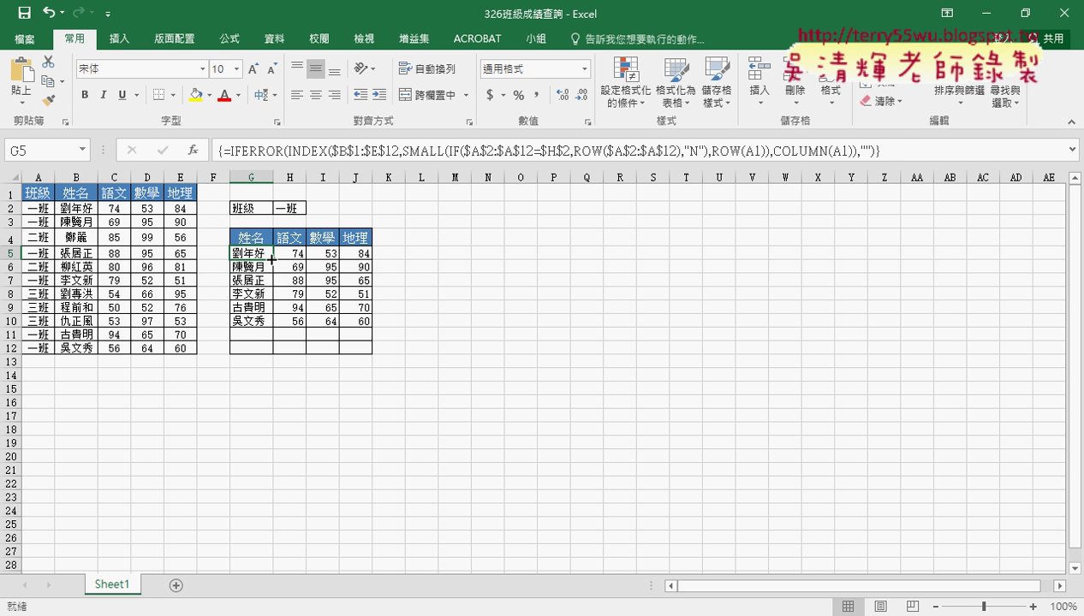
{"action": "mouse_move", "coordinate": [271, 258]}
{"action": "left_mouse_down"}
{"action": "mouse_move", "coordinate": [381, 252]}
{"action": "mouse_move", "coordinate": [370, 258]}
{"action": "mouse_move", "coordinate": [371, 353]}
{"action": "left_mouse_up"}
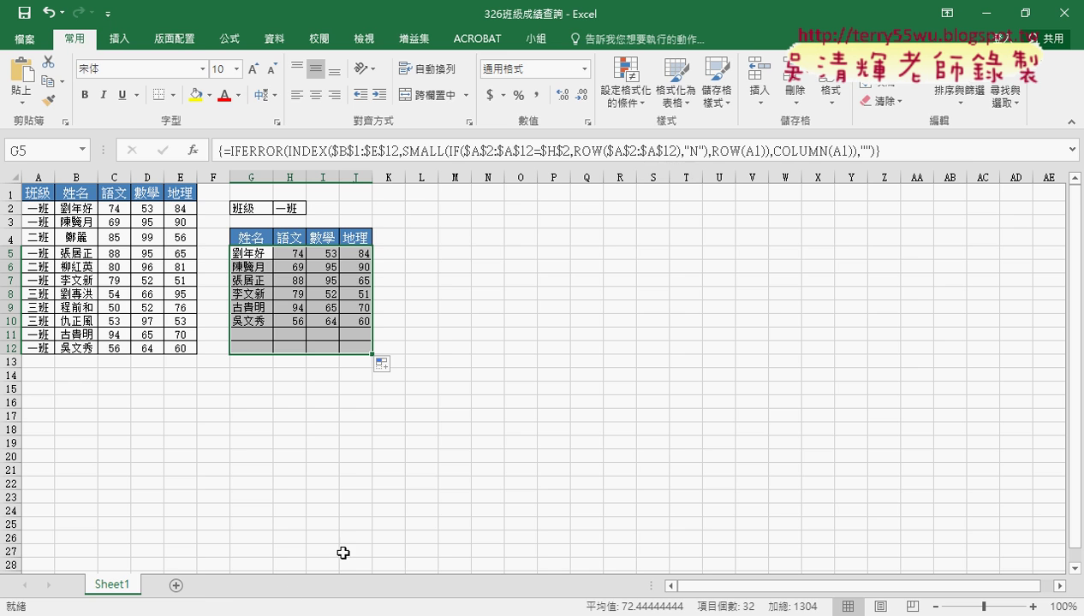
{"action": "key", "text": "alt+Tab"}
Scroll through the Public Sub 班級() macro code, then bring up the 05檢視與參照函數練習 workbook
{"action": "scroll", "coordinate": [430, 499], "scroll_direction": "down", "scroll_amount": 3}
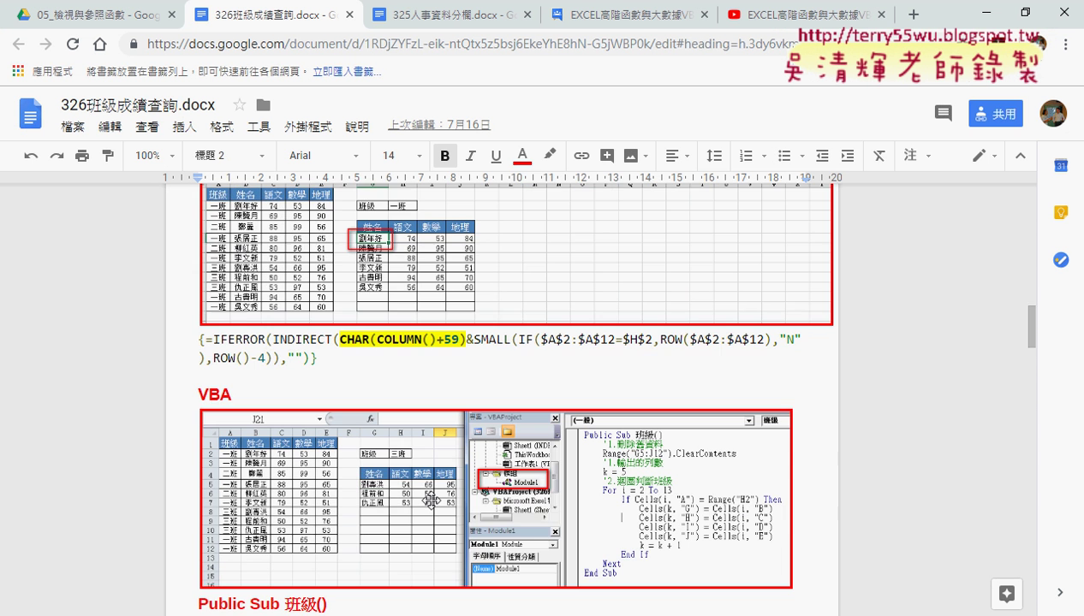
{"action": "scroll", "coordinate": [431, 499], "scroll_direction": "down", "scroll_amount": 2}
{"action": "scroll", "coordinate": [431, 499], "scroll_direction": "down", "scroll_amount": 2}
{"action": "scroll", "coordinate": [431, 499], "scroll_direction": "down", "scroll_amount": 2}
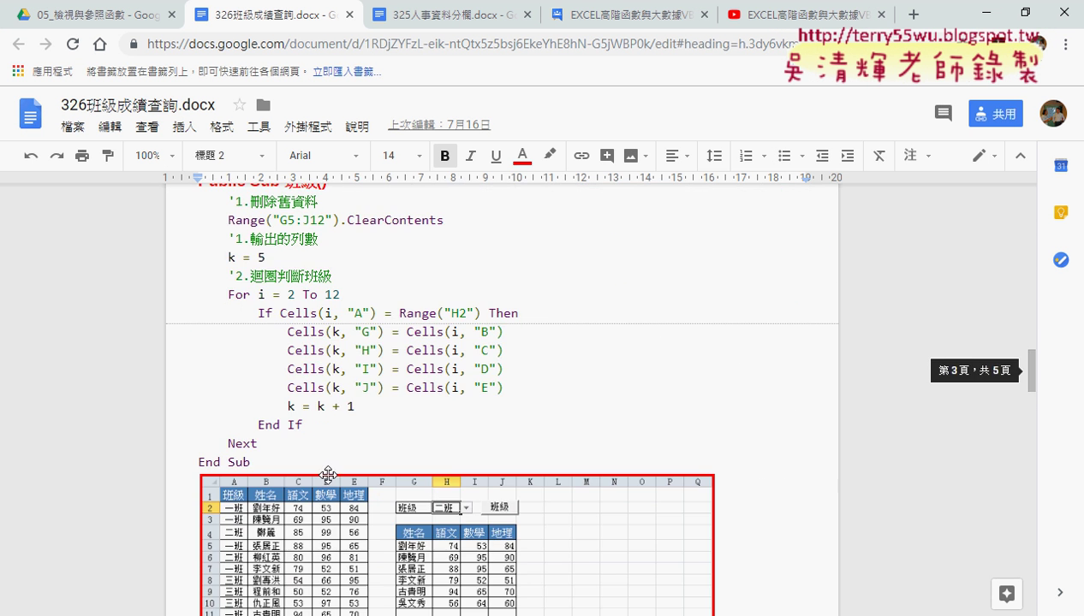
{"action": "scroll", "coordinate": [329, 472], "scroll_direction": "up", "scroll_amount": 1}
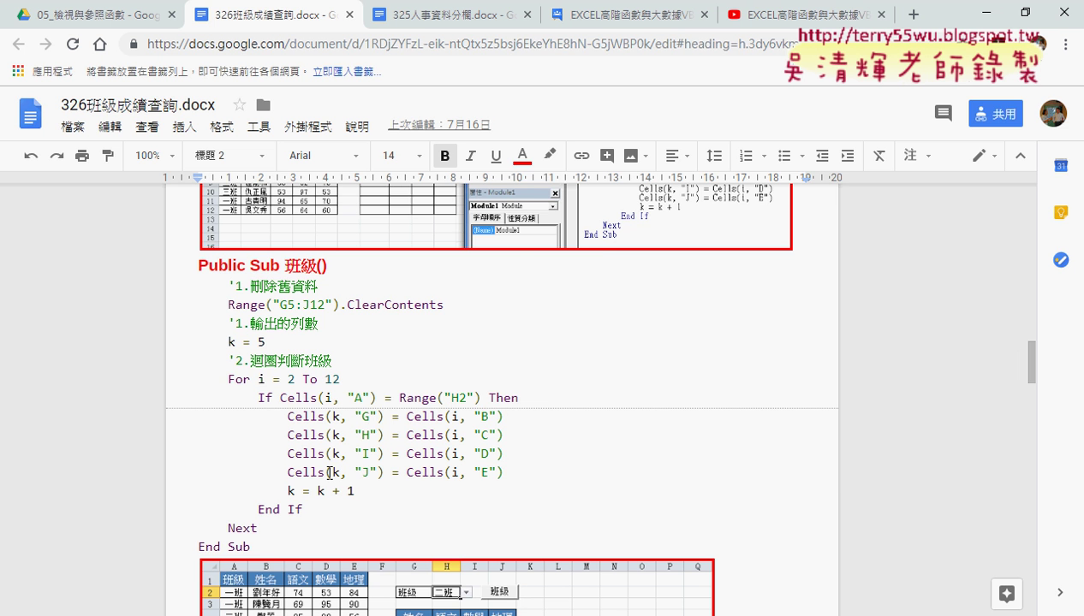
{"action": "left_click", "coordinate": [770, 14]}
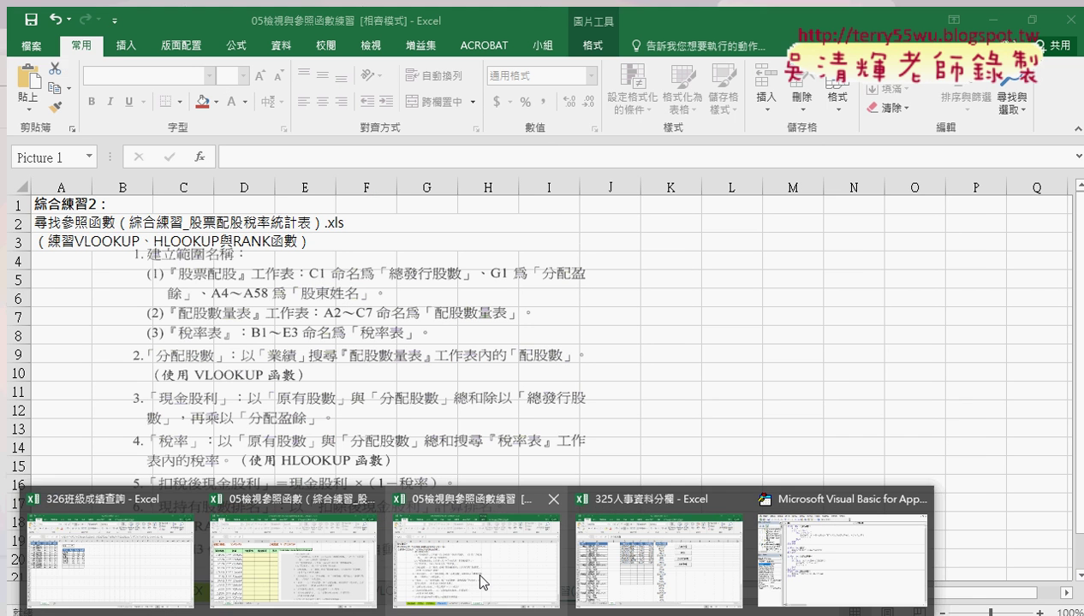
{"action": "left_click", "coordinate": [477, 564]}
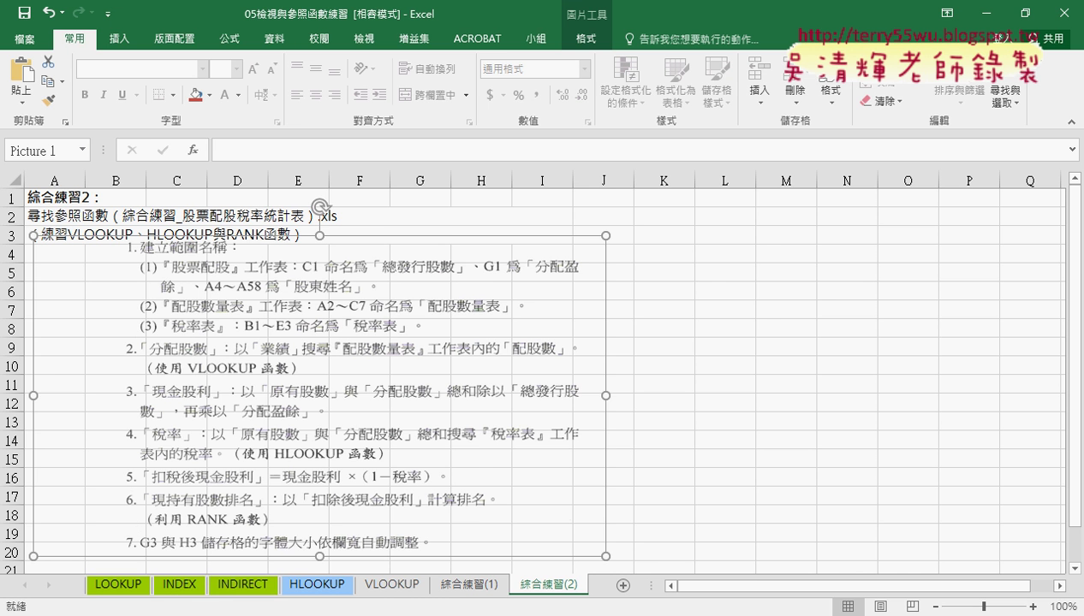
Bring up the 05檢視參照函數 folder and select the 綜合練習_股票配股稅率統計表 file
{"action": "left_click", "coordinate": [304, 611]}
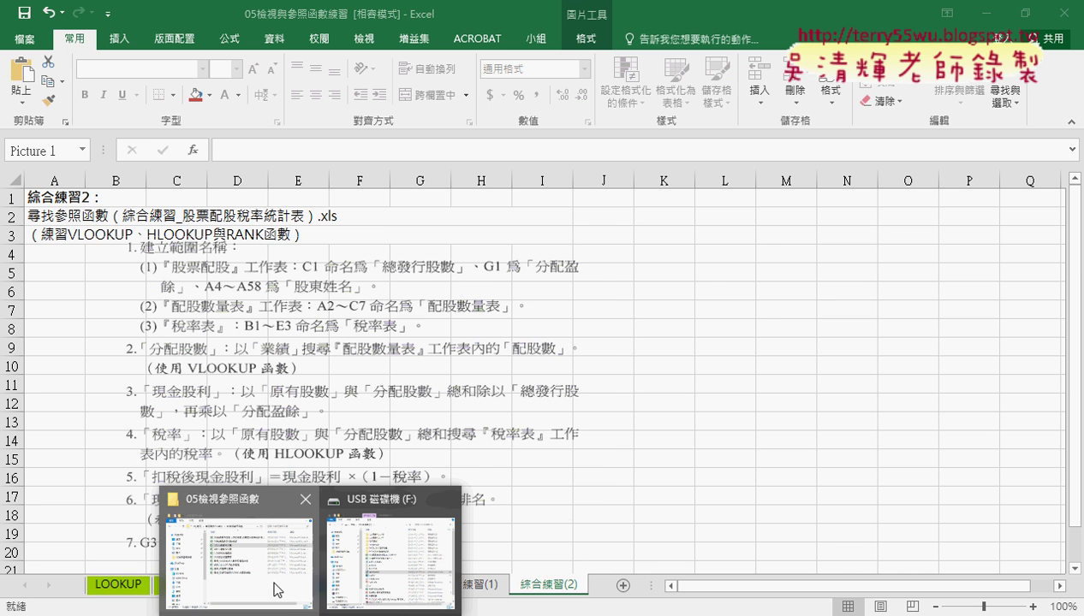
{"action": "left_click", "coordinate": [237, 556]}
{"action": "left_click", "coordinate": [545, 173]}
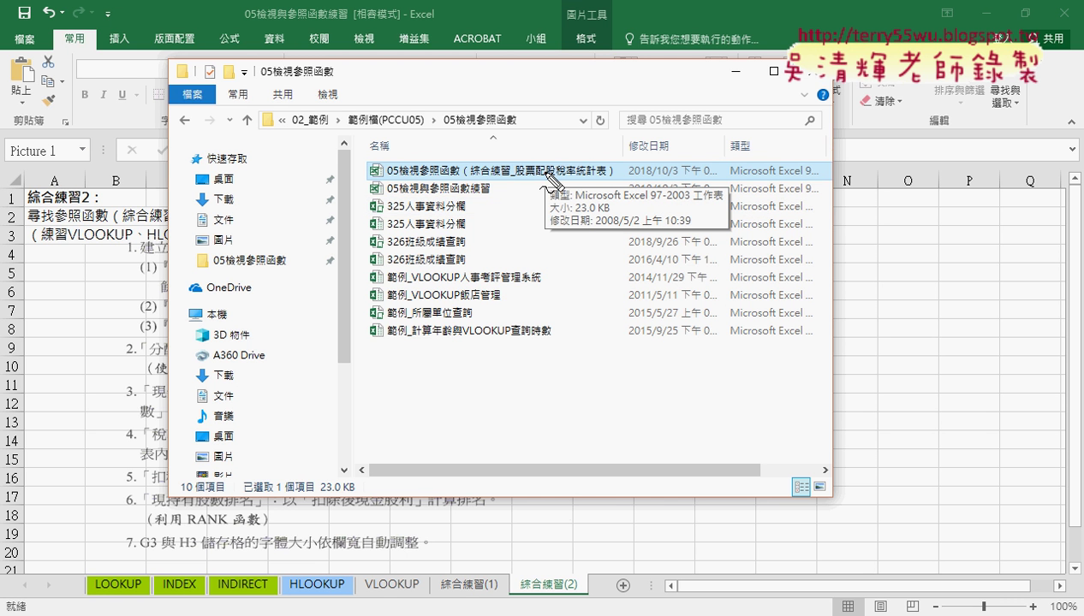
Annotate the file names on screen, then reopen the 股票配股稅率統計表 workbook, confirming 是
{"action": "mouse_move", "coordinate": [486, 198]}
{"action": "left_mouse_down"}
{"action": "mouse_move", "coordinate": [363, 193]}
{"action": "mouse_move", "coordinate": [492, 190]}
{"action": "left_mouse_up"}
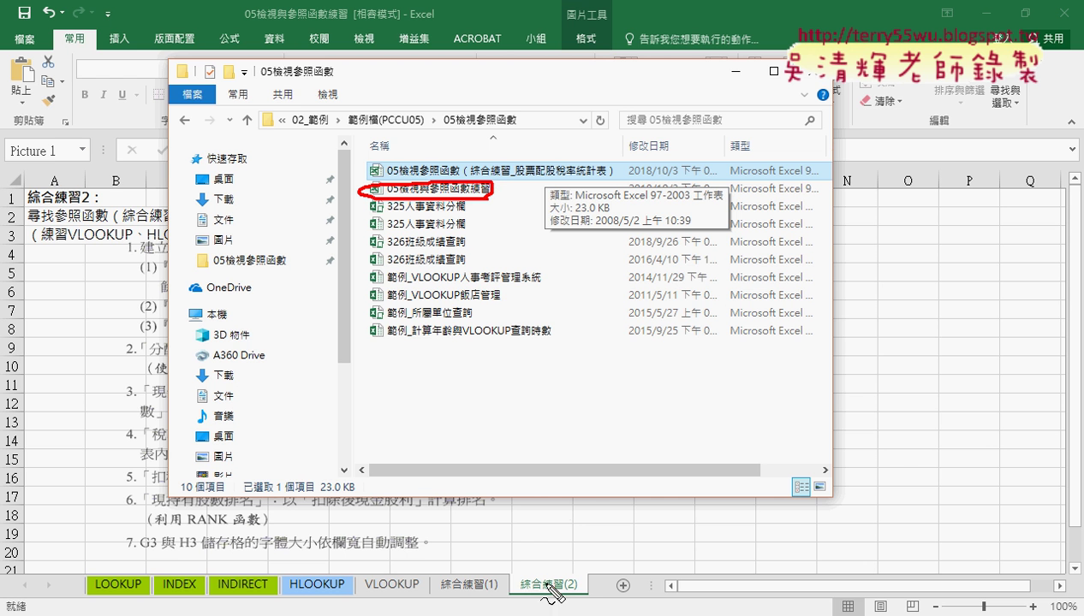
{"action": "mouse_move", "coordinate": [578, 591]}
{"action": "left_mouse_down"}
{"action": "mouse_move", "coordinate": [513, 591]}
{"action": "mouse_move", "coordinate": [575, 595]}
{"action": "left_mouse_up"}
{"action": "mouse_move", "coordinate": [609, 184]}
{"action": "left_mouse_down"}
{"action": "mouse_move", "coordinate": [355, 183]}
{"action": "mouse_move", "coordinate": [574, 153]}
{"action": "mouse_move", "coordinate": [629, 184]}
{"action": "mouse_move", "coordinate": [611, 195]}
{"action": "left_mouse_up"}
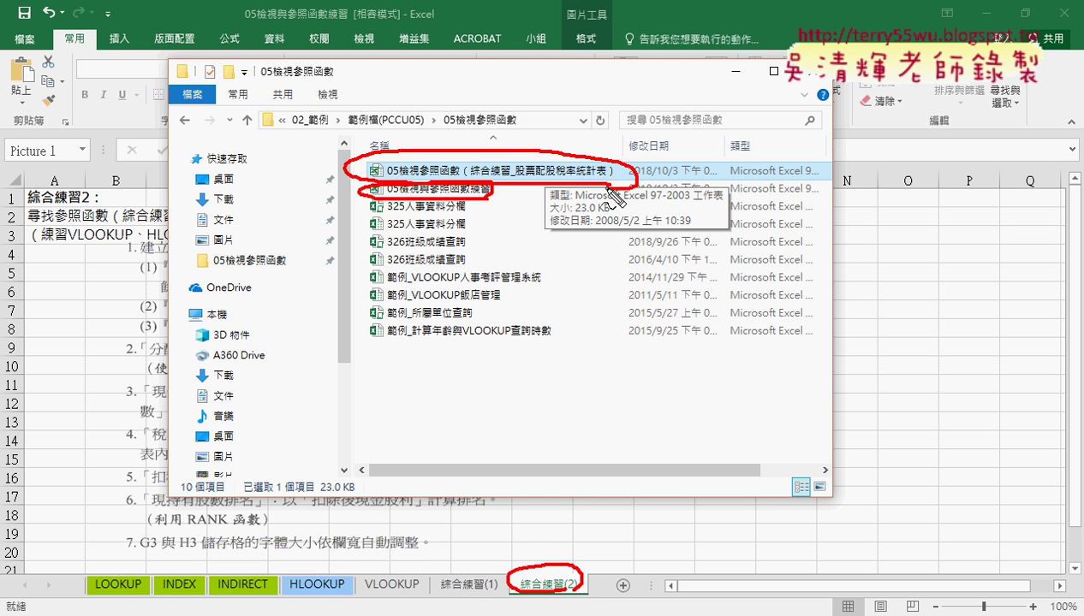
{"action": "key", "text": "Escape"}
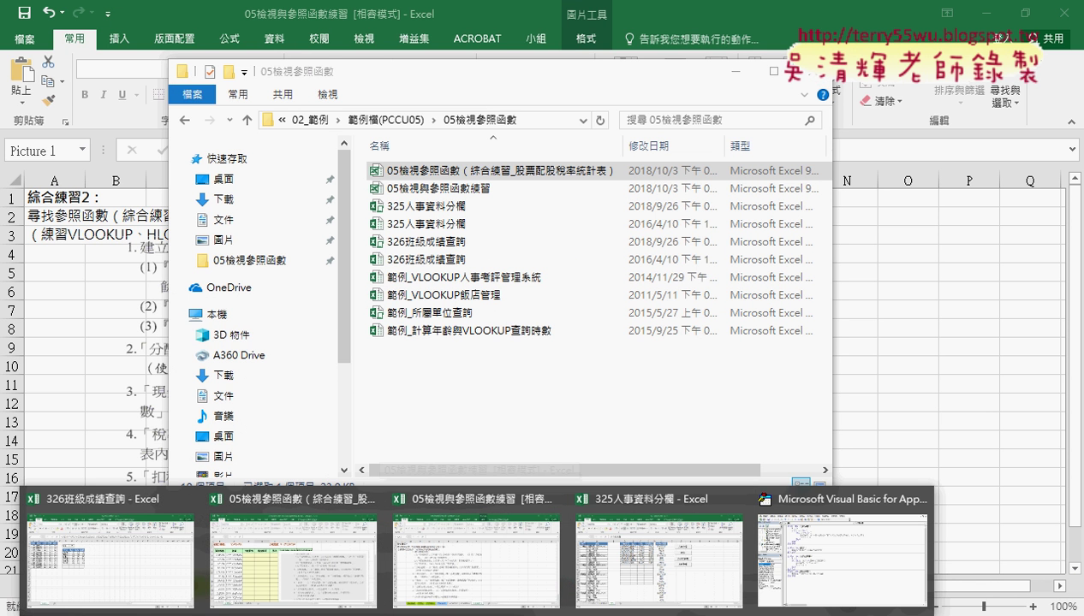
{"action": "double_click", "coordinate": [454, 176]}
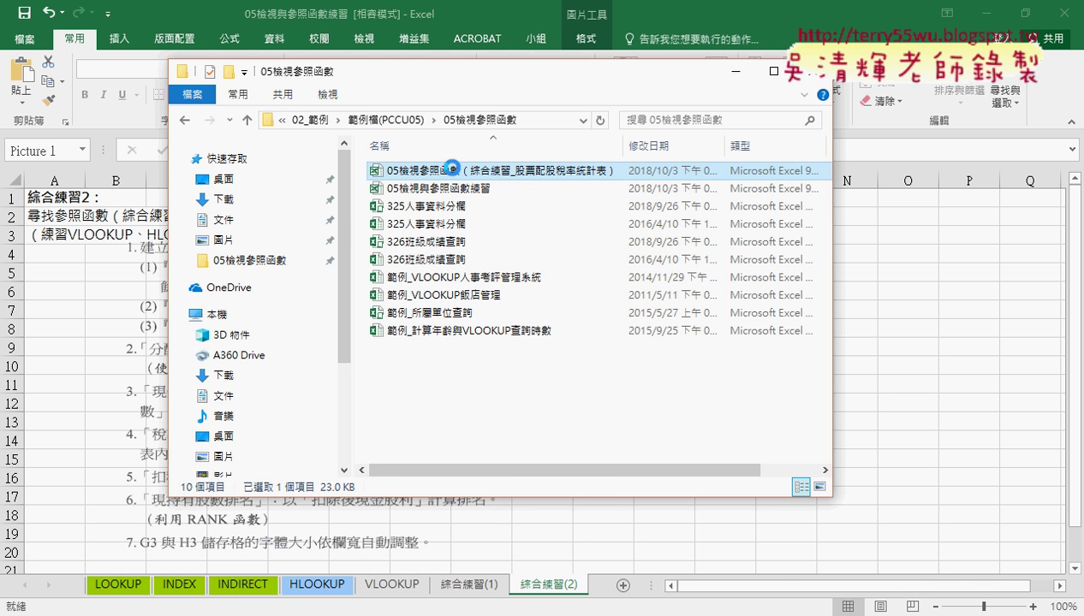
{"action": "left_click", "coordinate": [530, 371]}
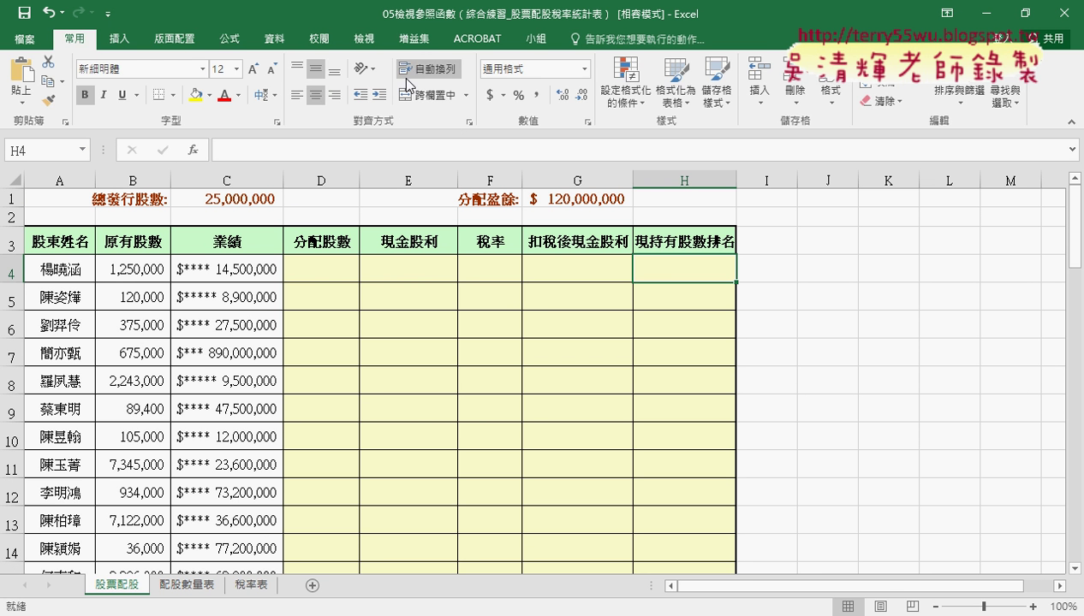
Delete all eight defined names, such as 分配股數 and 稅率, in Name Manager
{"action": "left_click", "coordinate": [231, 39]}
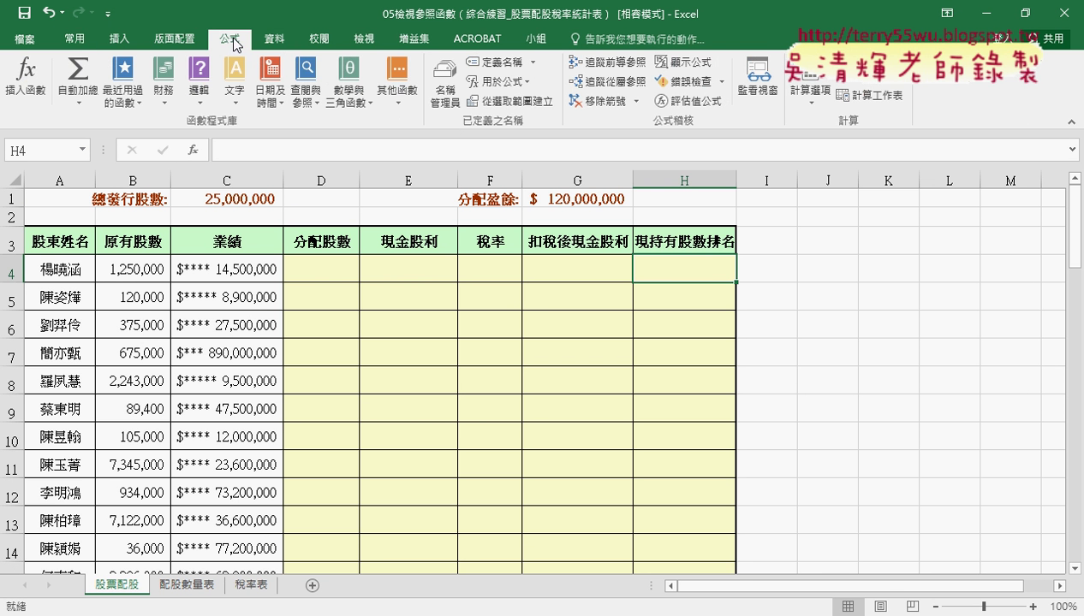
{"action": "left_click", "coordinate": [440, 94]}
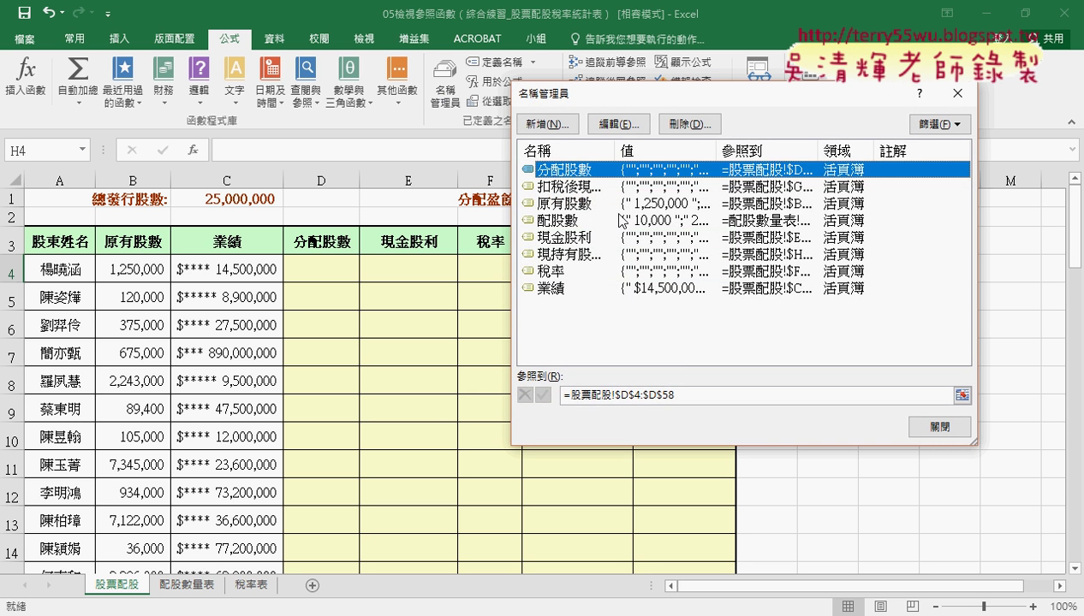
{"action": "left_click", "coordinate": [572, 324]}
{"action": "left_click_drag", "start_coordinate": [580, 293], "coordinate": [569, 164]}
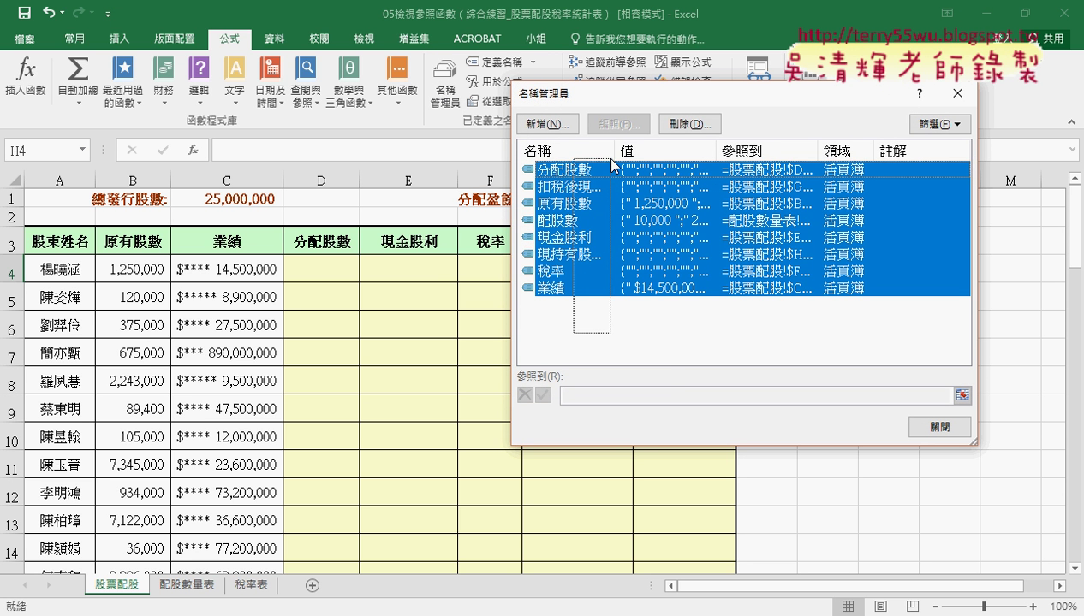
{"action": "left_click", "coordinate": [701, 127]}
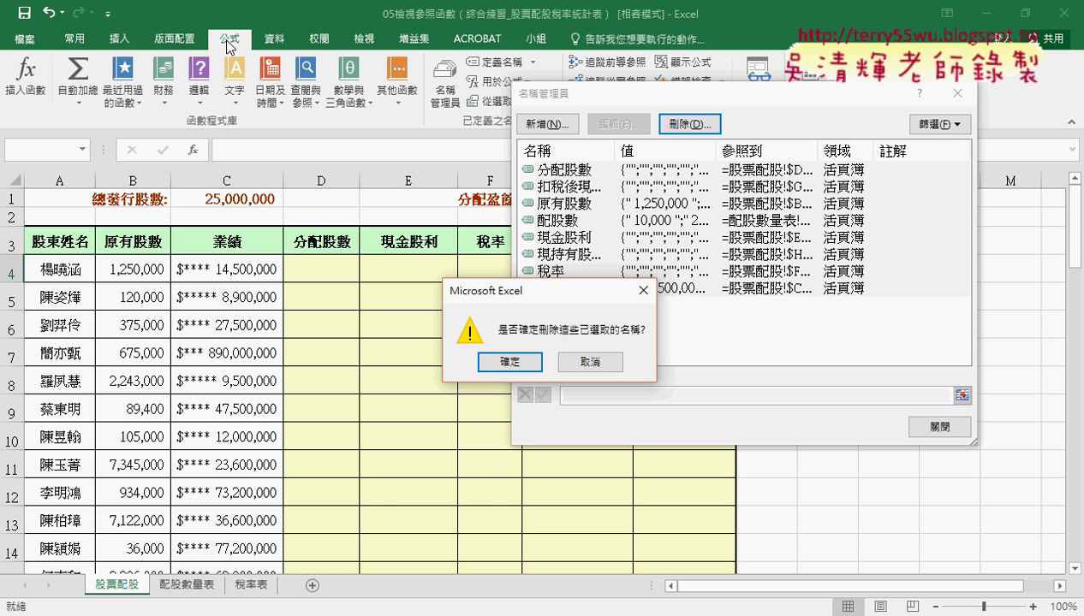
{"action": "left_click", "coordinate": [510, 362]}
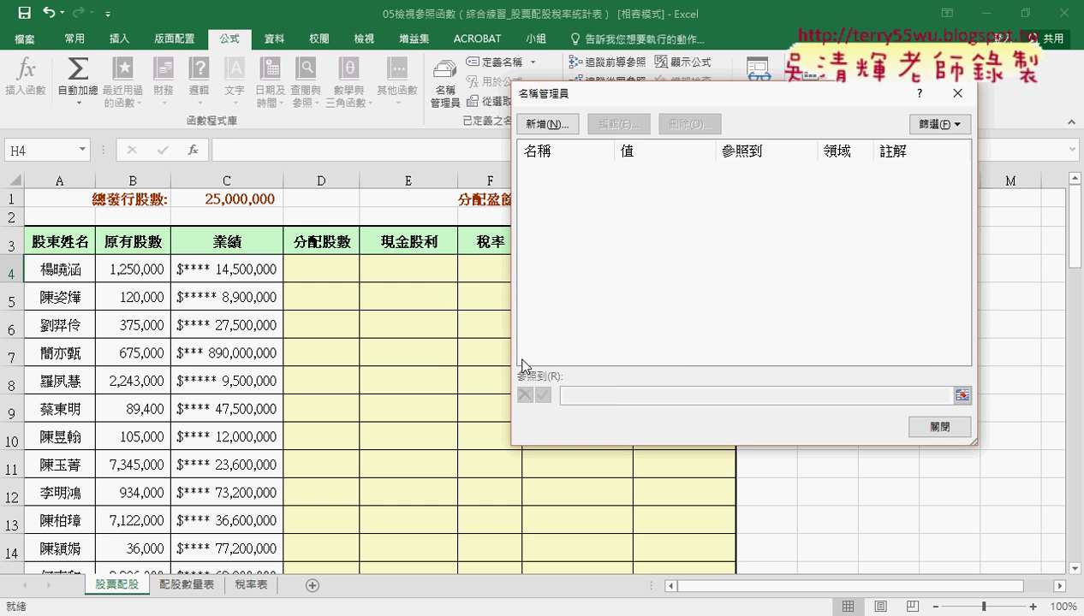
{"action": "left_click", "coordinate": [931, 425]}
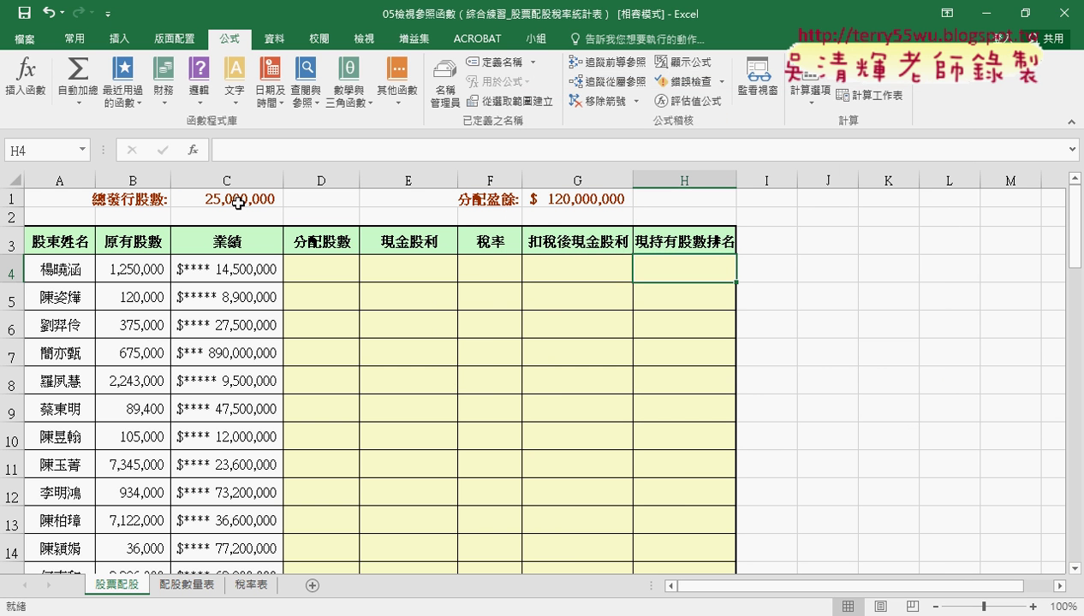
Check cells C1, G1 and F1 on 股票配股, then view the 配股數量表 and 稅率表 sheets
{"action": "left_click", "coordinate": [236, 199]}
{"action": "left_click", "coordinate": [578, 199]}
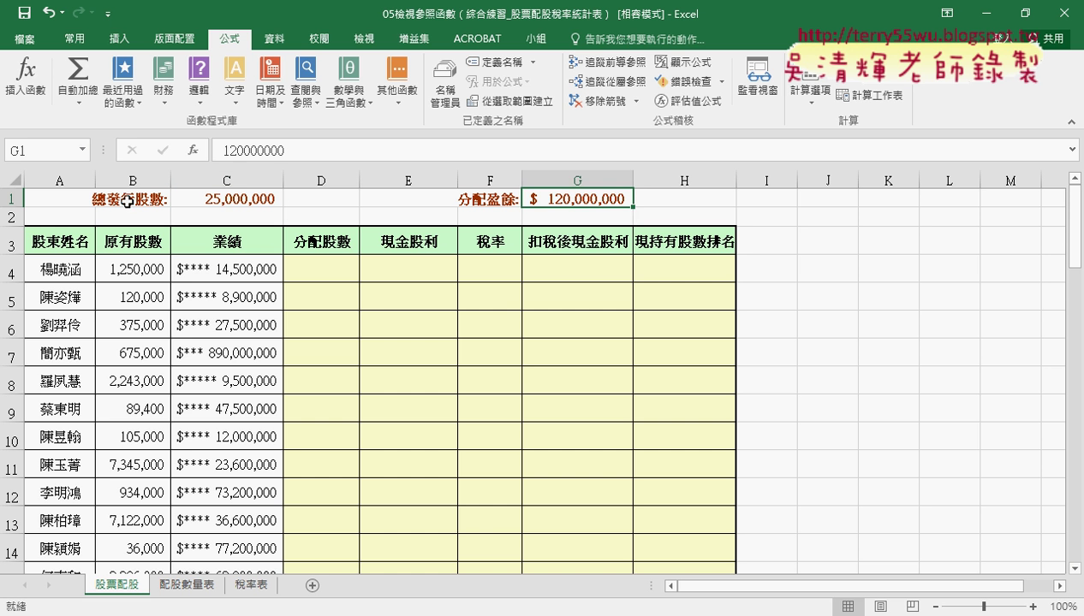
{"action": "left_click", "coordinate": [250, 201]}
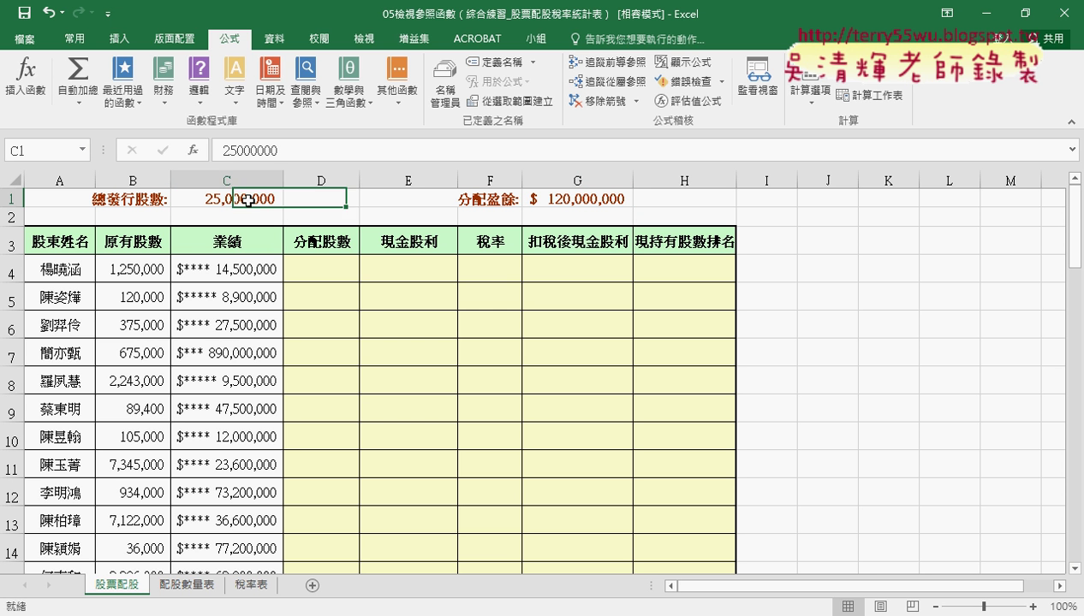
{"action": "left_click", "coordinate": [484, 200]}
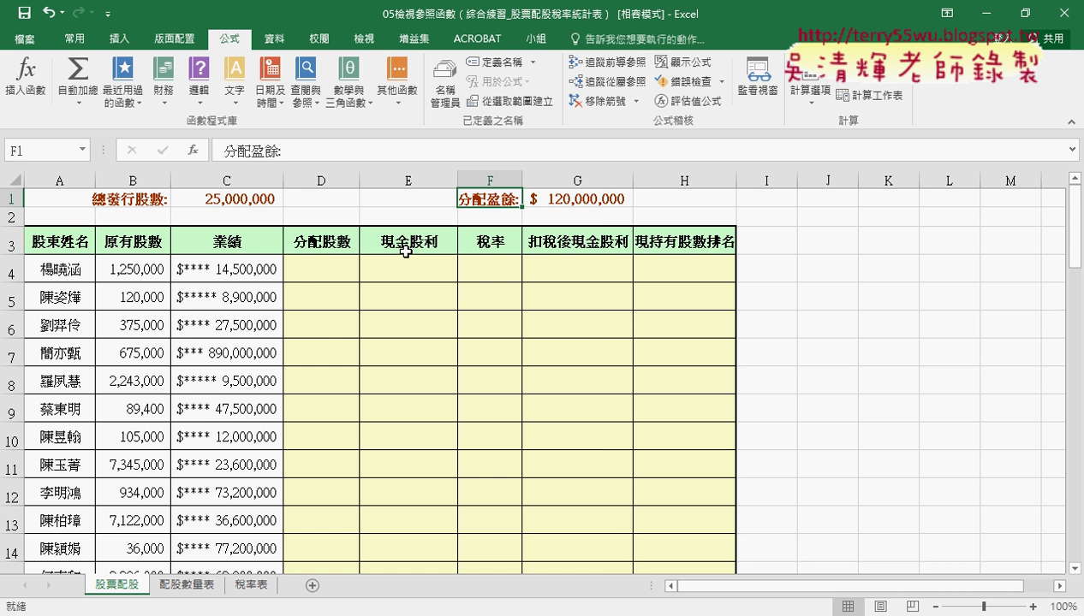
{"action": "left_click", "coordinate": [185, 585]}
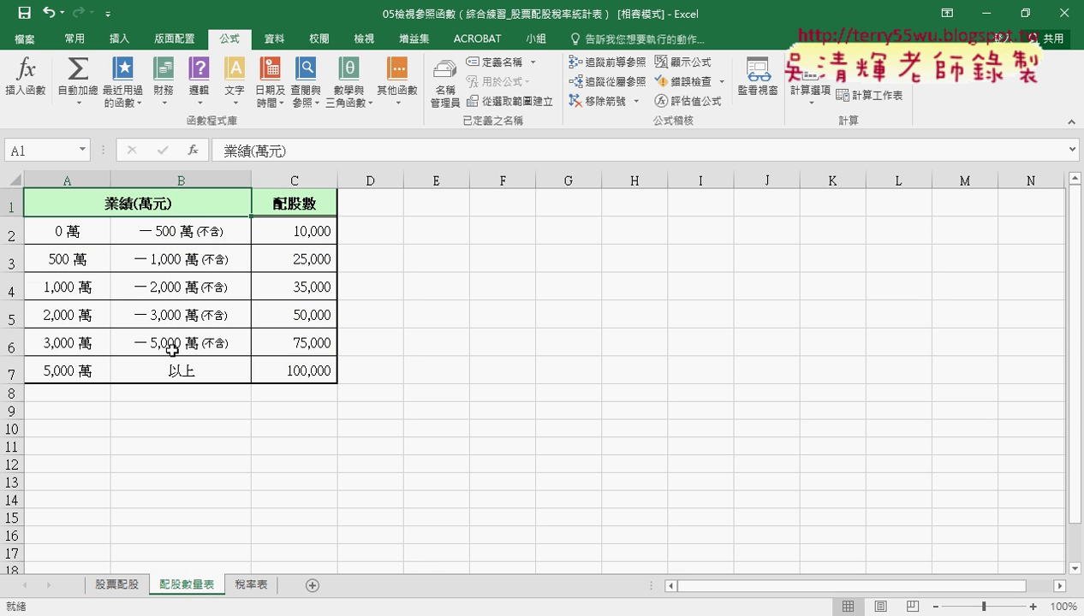
{"action": "left_click", "coordinate": [255, 587]}
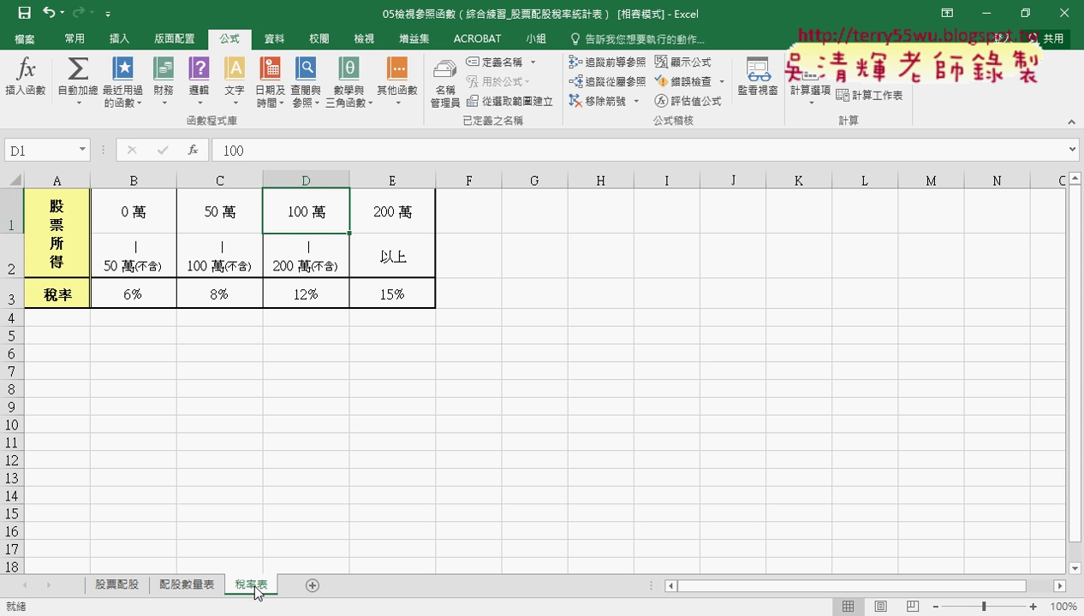